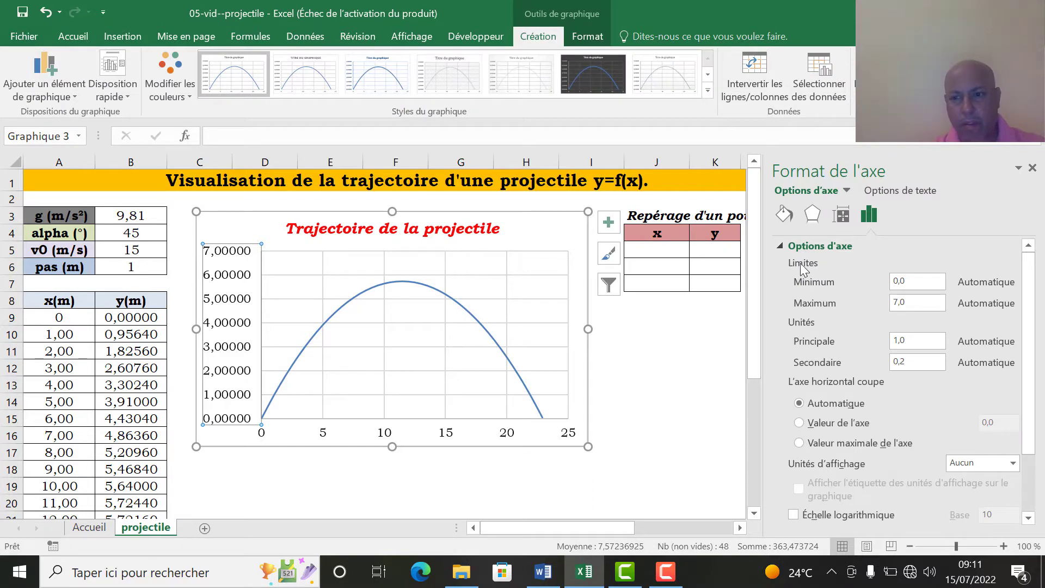
# Set the number format of the chart's vertical axis labels to 2 decimal places.
pyautogui.click(780, 245)
pyautogui.click(782, 303)
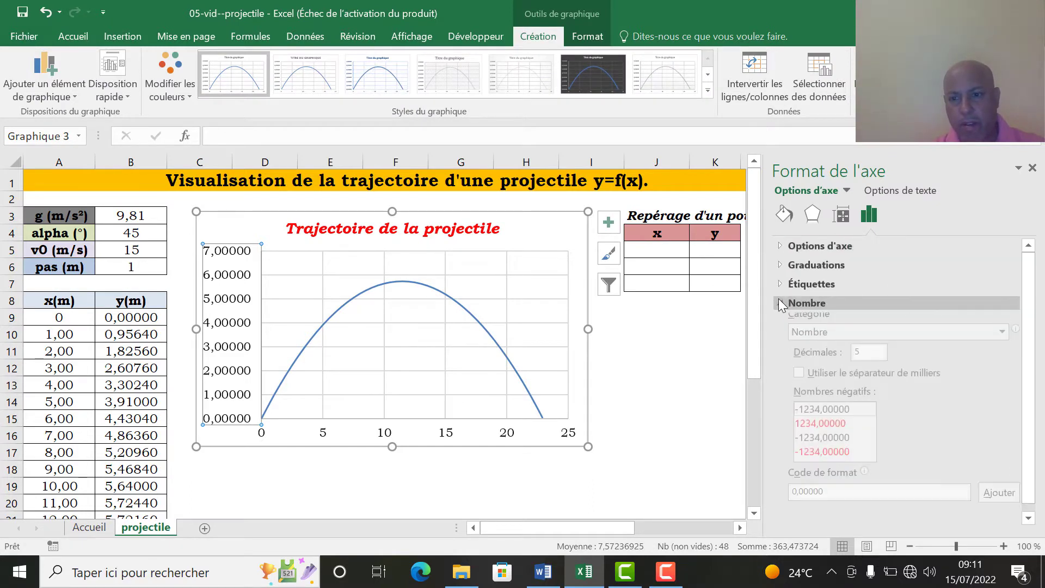
pyautogui.click(840, 354)
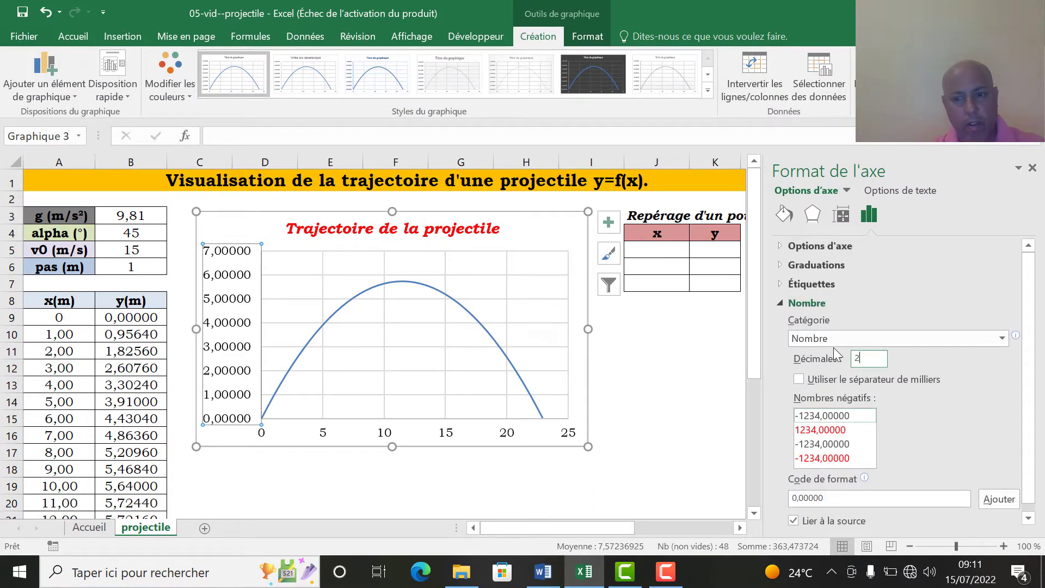
pyautogui.write('2')
pyautogui.click(782, 246)
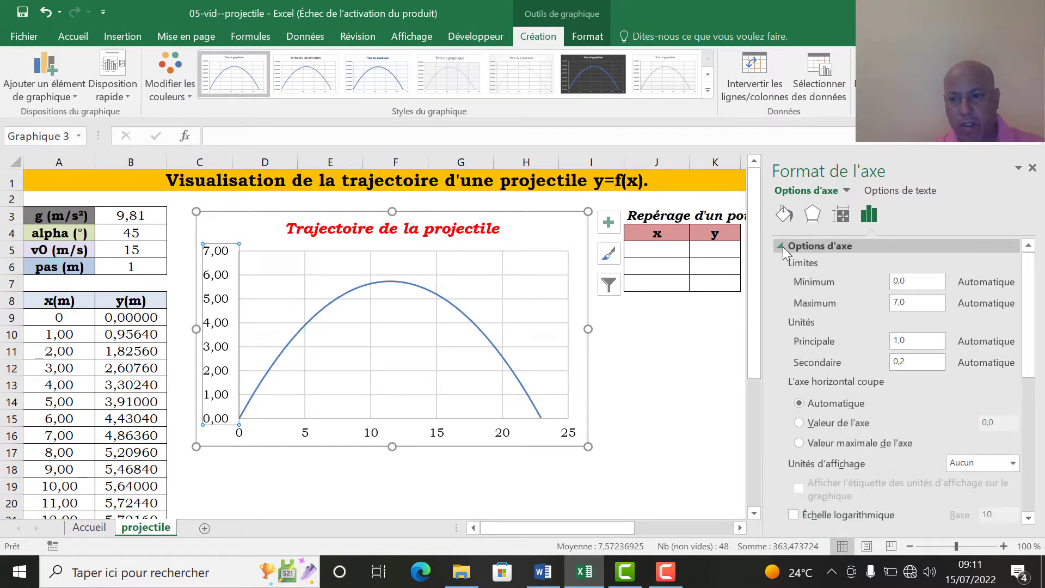
pyautogui.click(783, 247)
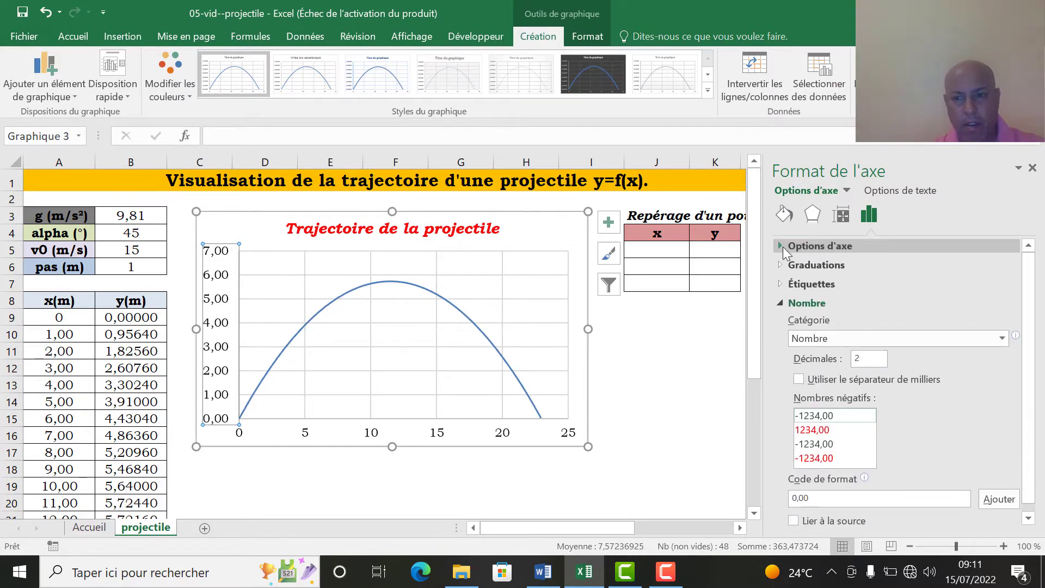
# Set the major unit of the chart's horizontal axis to 2.
pyautogui.click(782, 246)
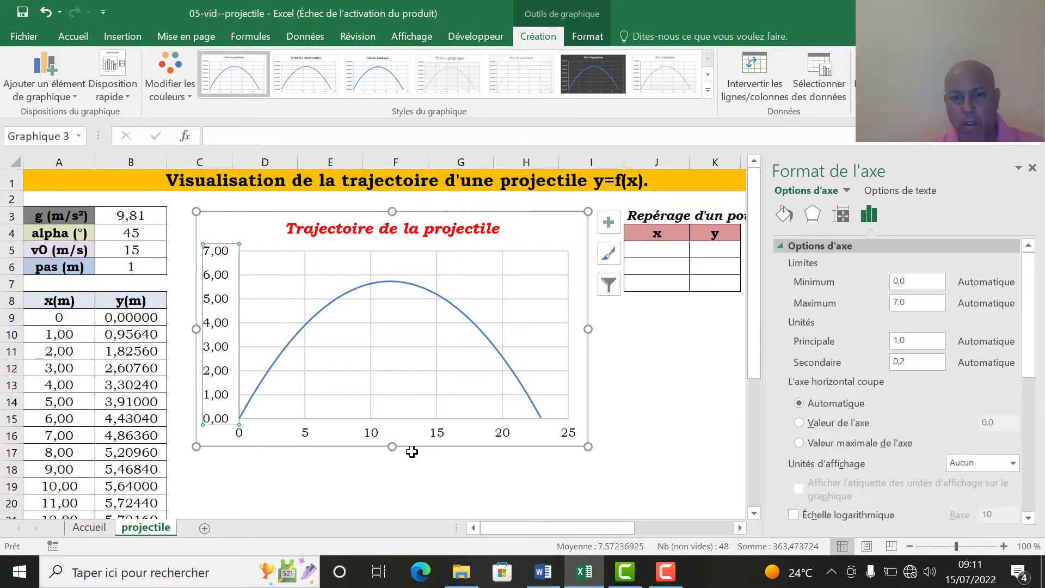
pyautogui.click(380, 439)
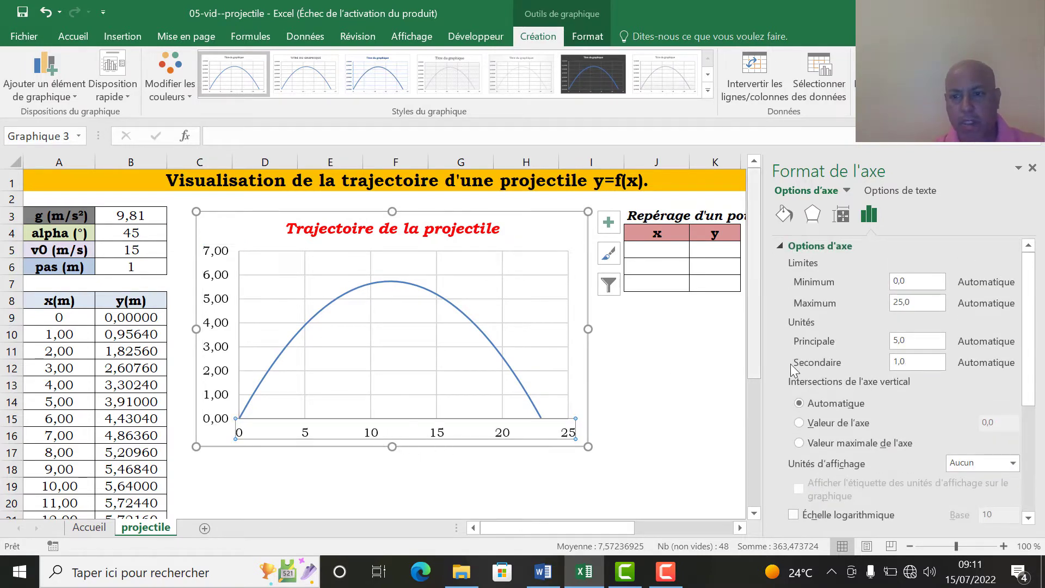
pyautogui.doubleClick(910, 346)
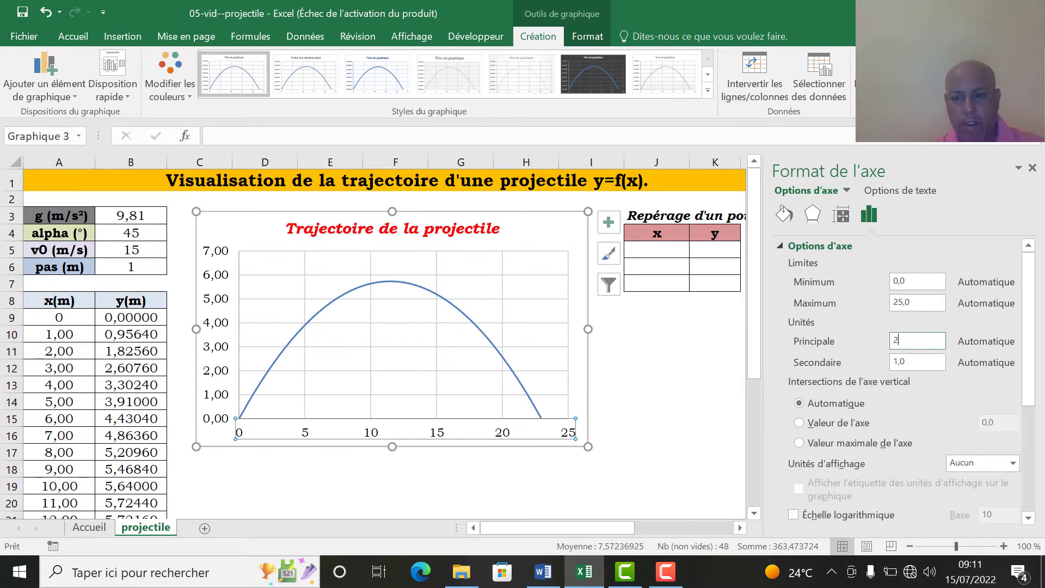
pyautogui.click(782, 247)
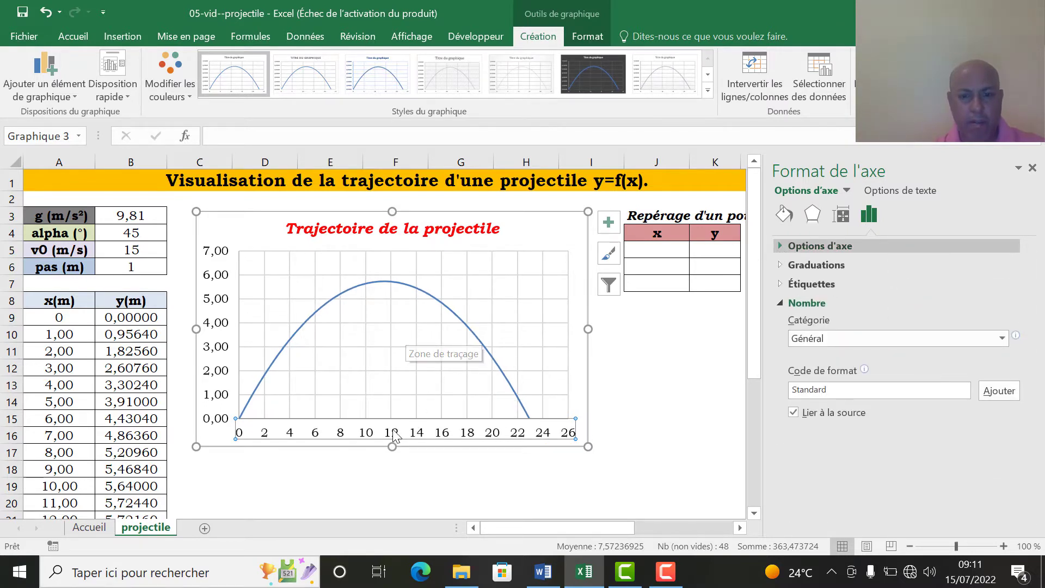
# Format the horizontal axis line as solid black, 1 pt wide, with an open arrow at its end.
pyautogui.click(789, 211)
pyautogui.click(789, 265)
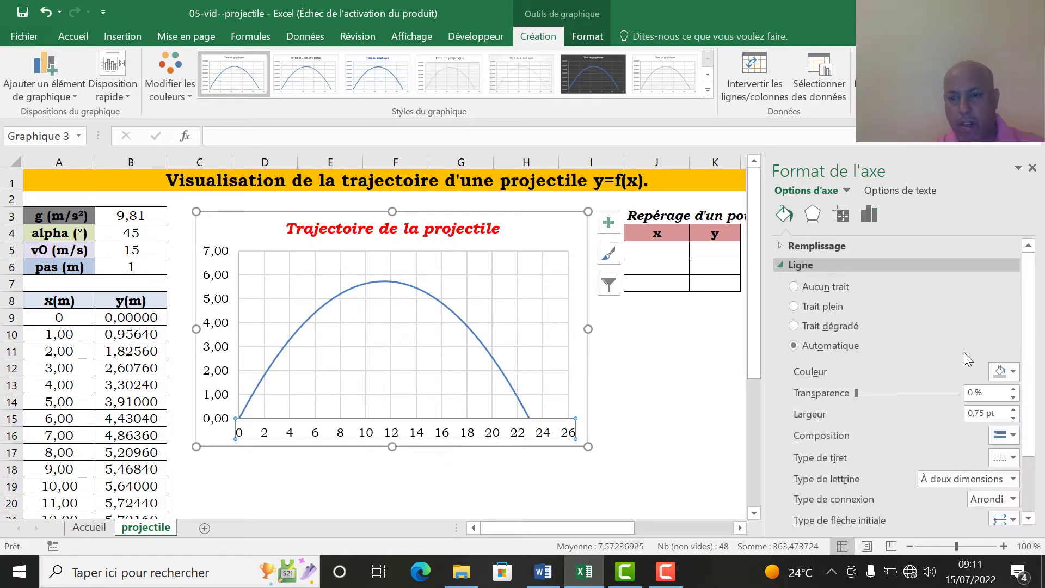
pyautogui.click(1013, 409)
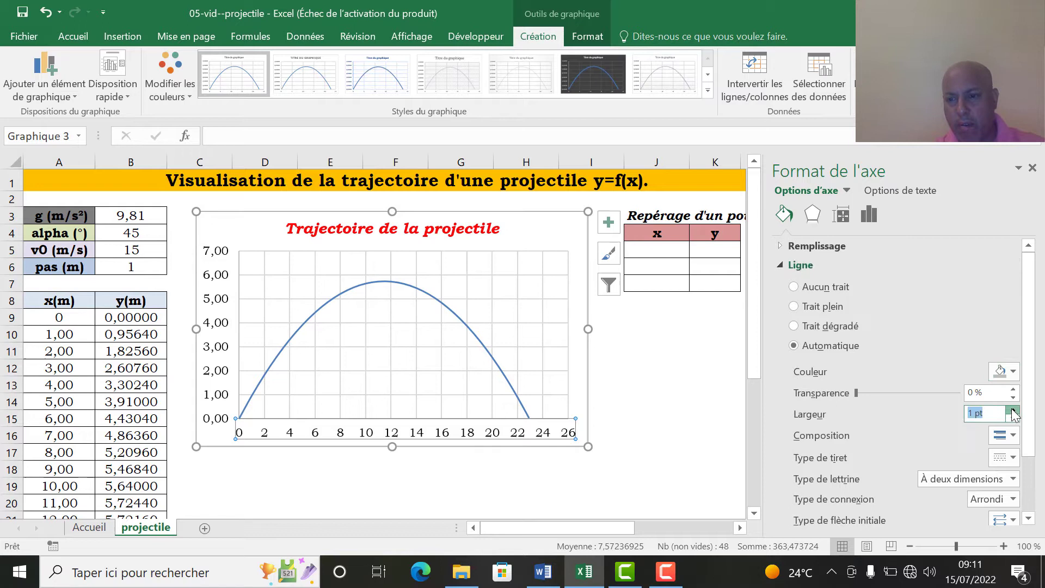
pyautogui.click(1012, 372)
pyautogui.click(929, 408)
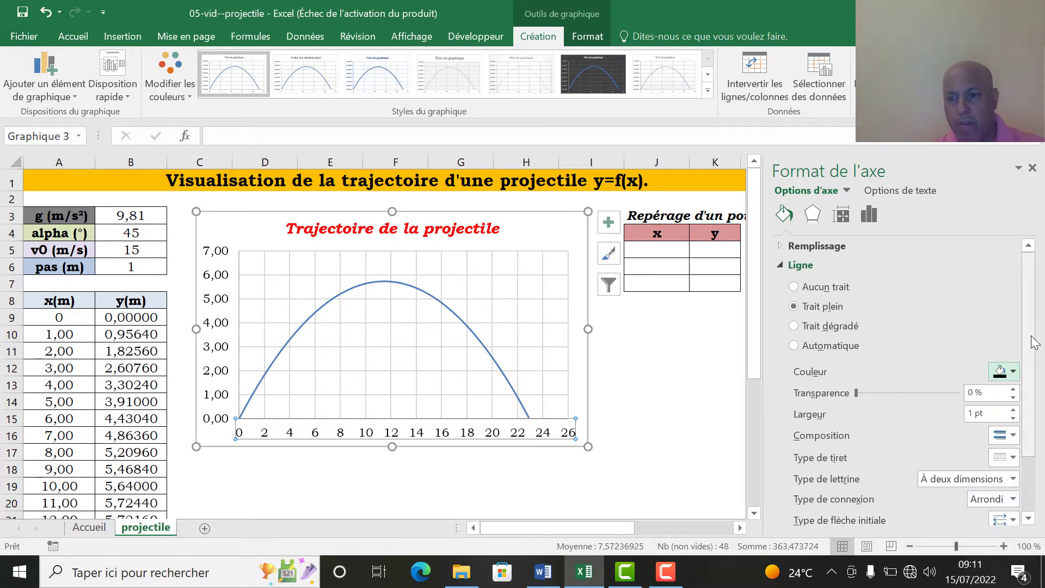
pyautogui.scroll(-3, 1032, 364)
pyautogui.click(1013, 490)
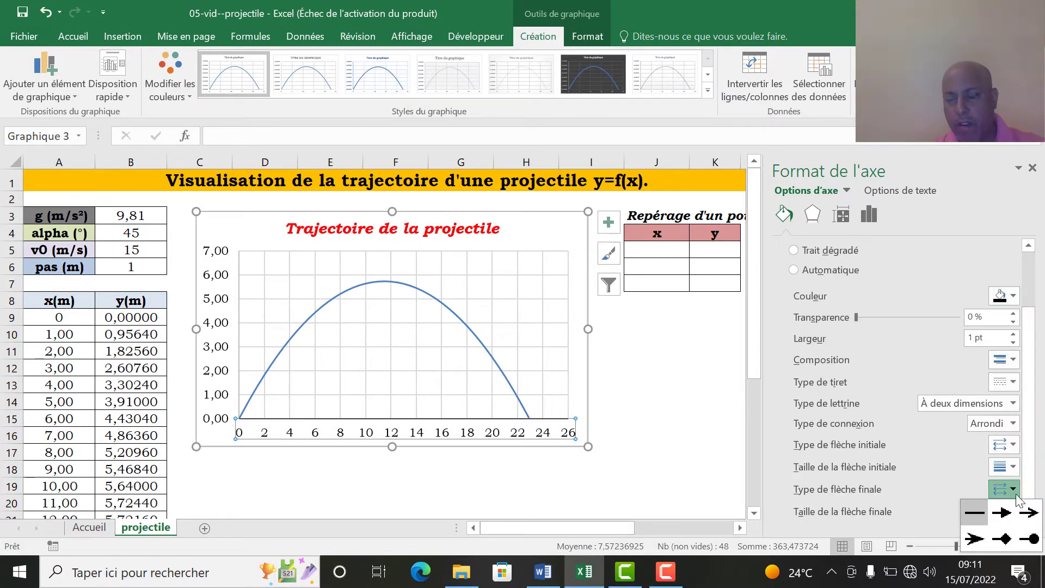
pyautogui.click(1028, 512)
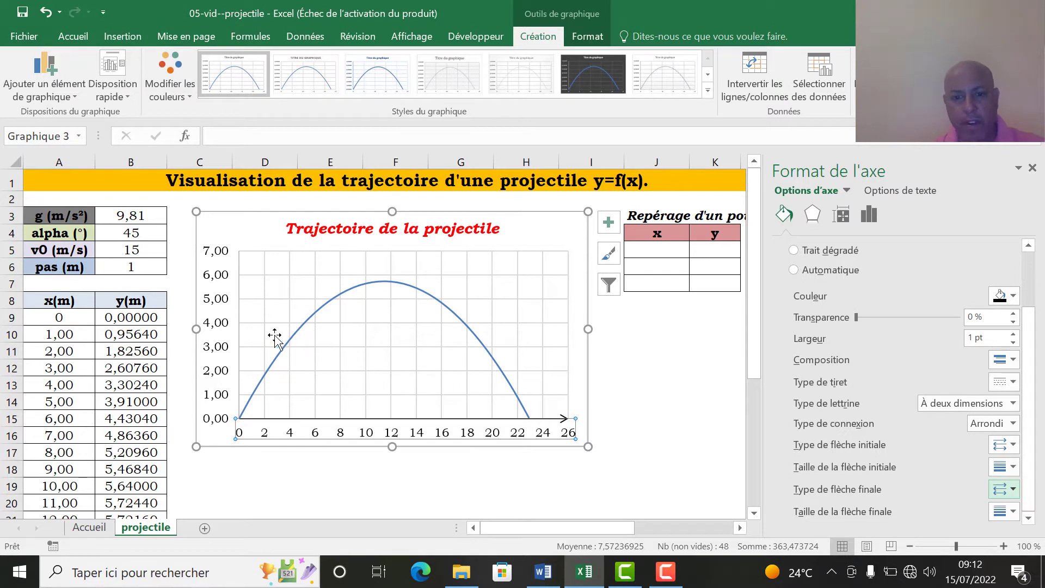
# Format the vertical axis line as black, 1 pt wide, with an open arrow at its end.
pyautogui.click(226, 326)
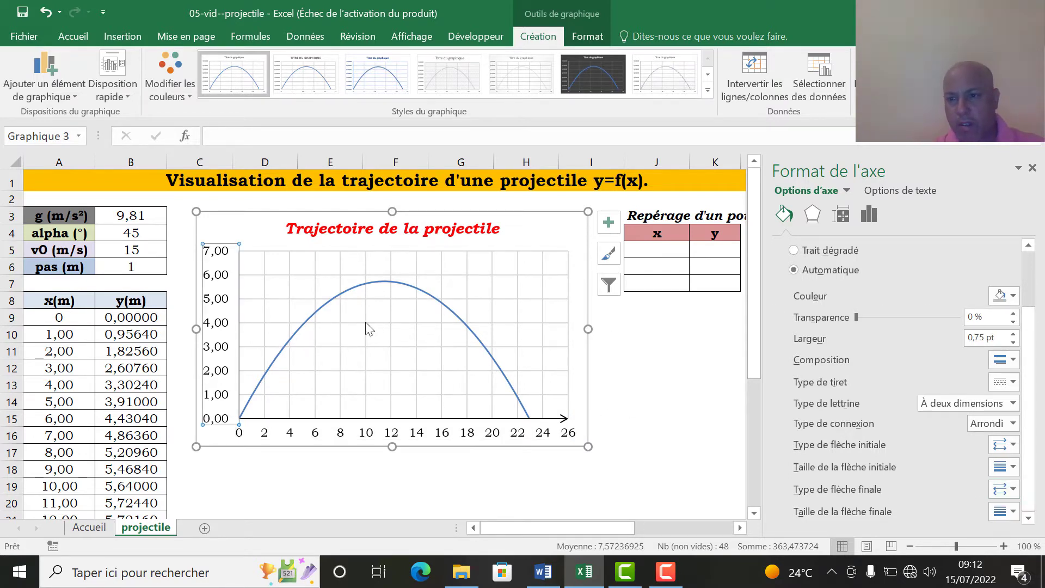
pyautogui.click(1014, 296)
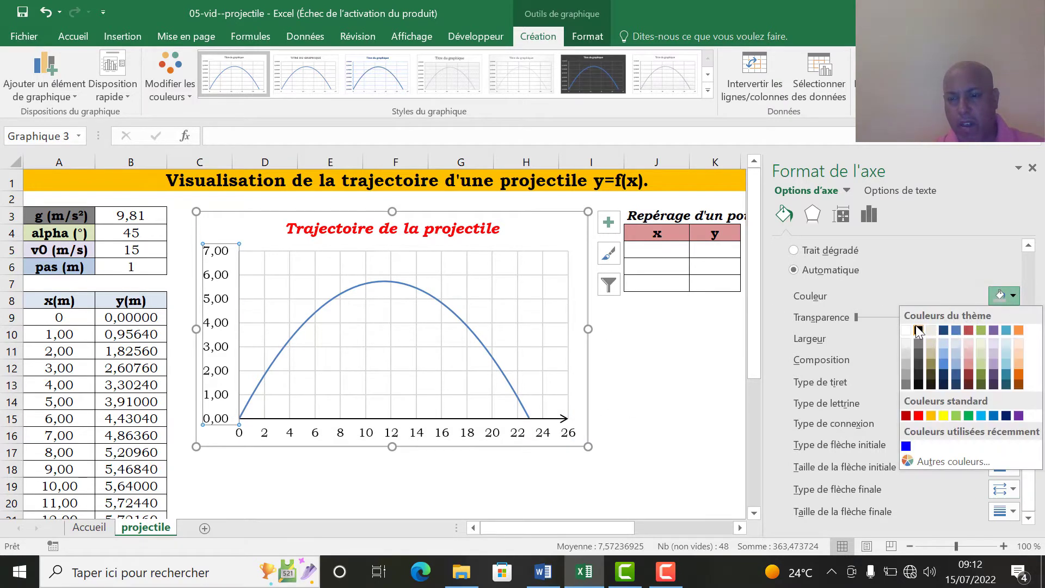
pyautogui.click(918, 330)
pyautogui.click(1013, 334)
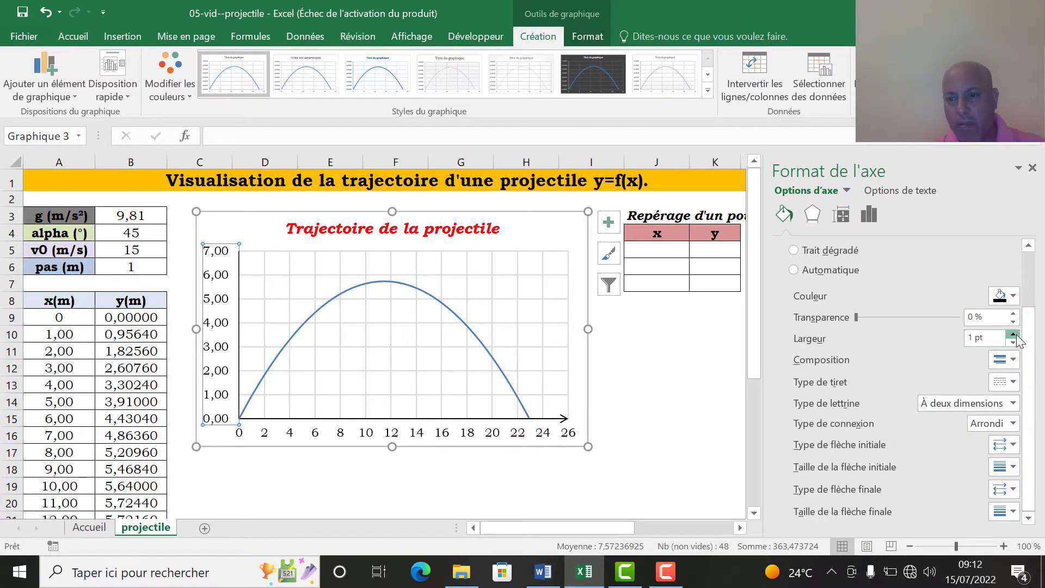
pyautogui.click(1013, 489)
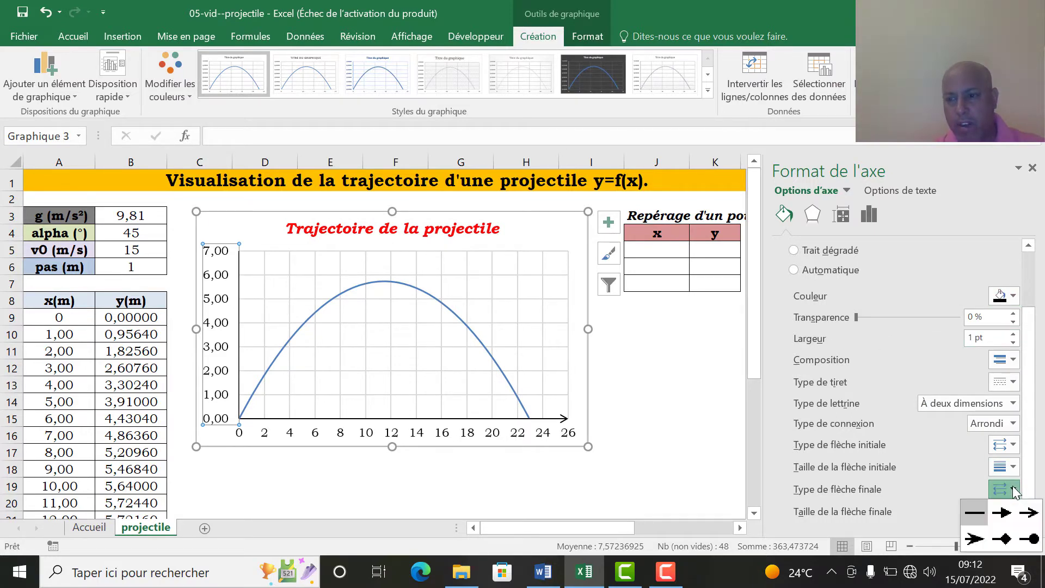
pyautogui.click(1029, 512)
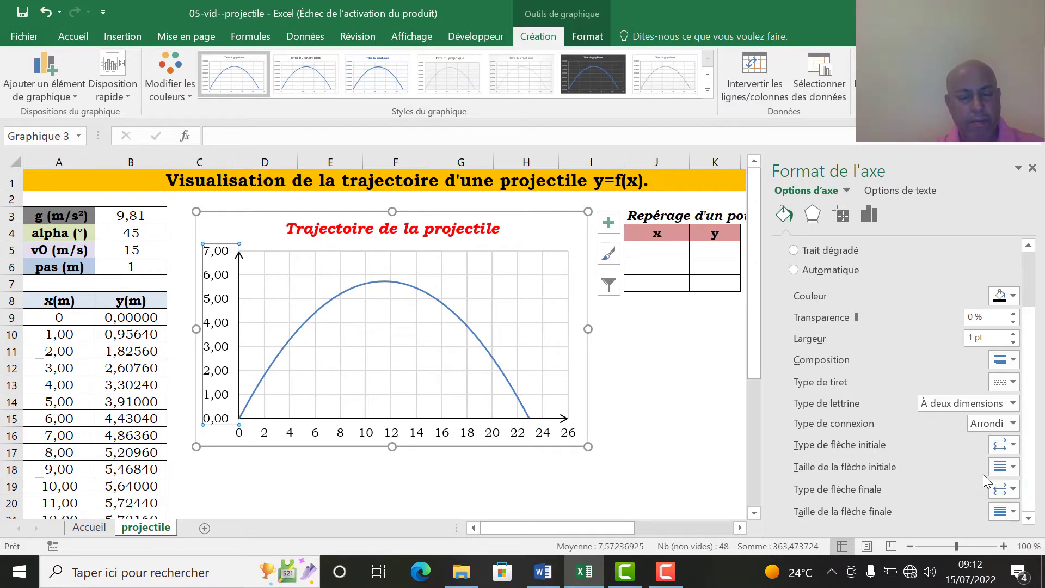
# Format the chart's vertical major gridlines as black dashed lines 0.25 pt wide.
pyautogui.click(453, 283)
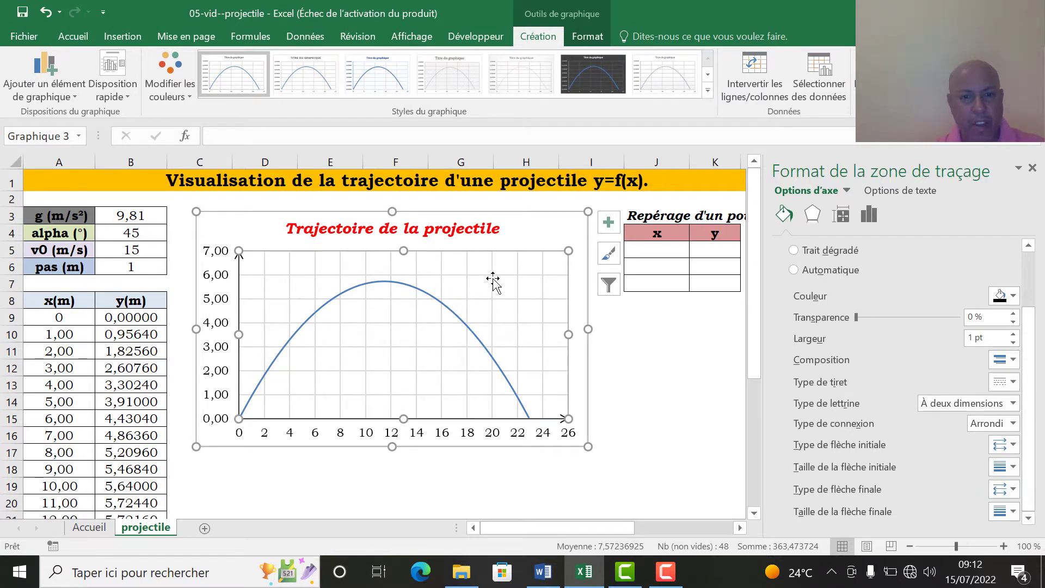
pyautogui.click(544, 267)
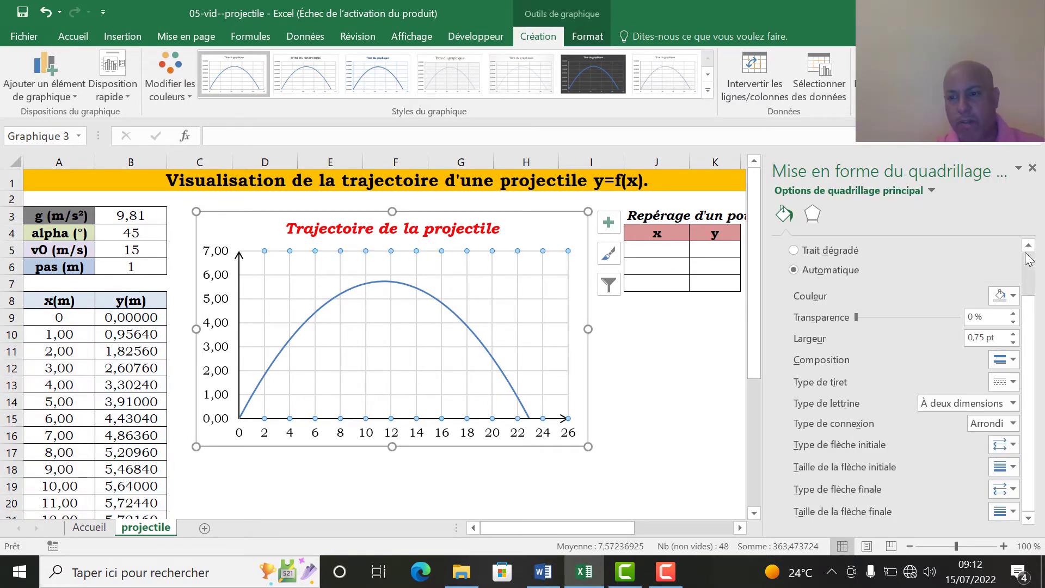
pyautogui.click(1004, 296)
pyautogui.click(919, 332)
pyautogui.click(1013, 343)
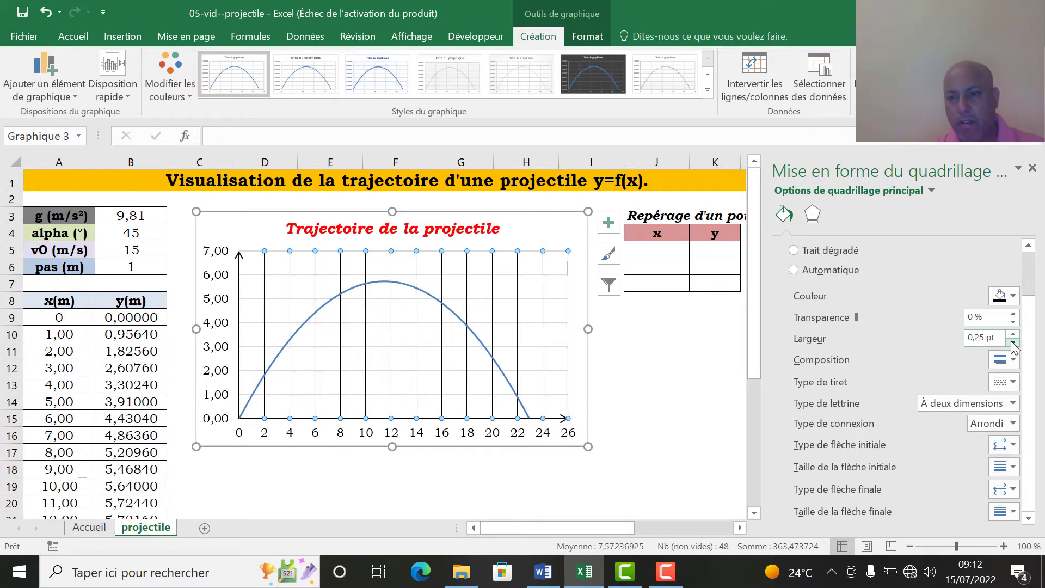
pyautogui.click(1004, 382)
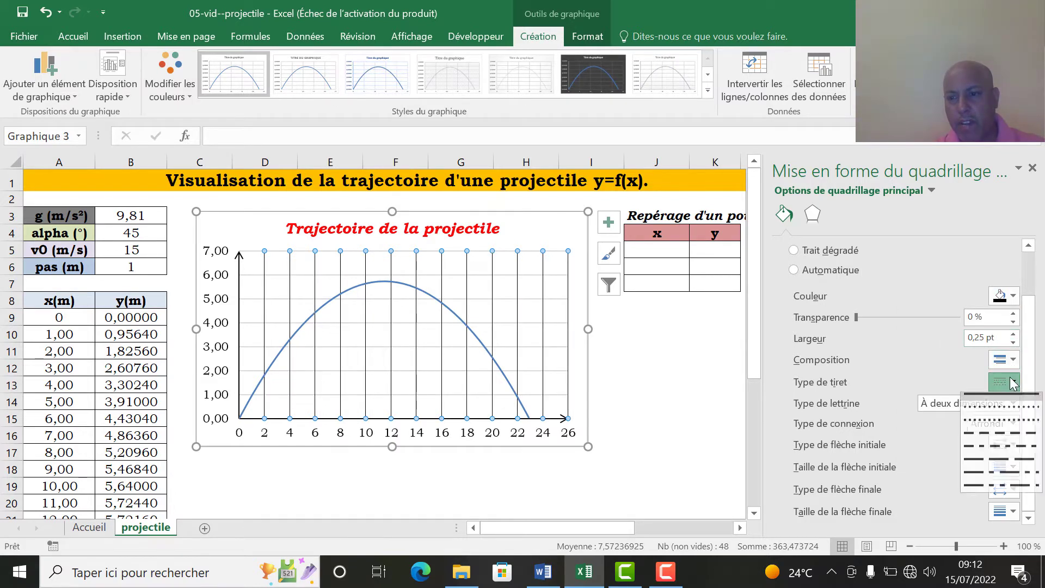
pyautogui.click(989, 434)
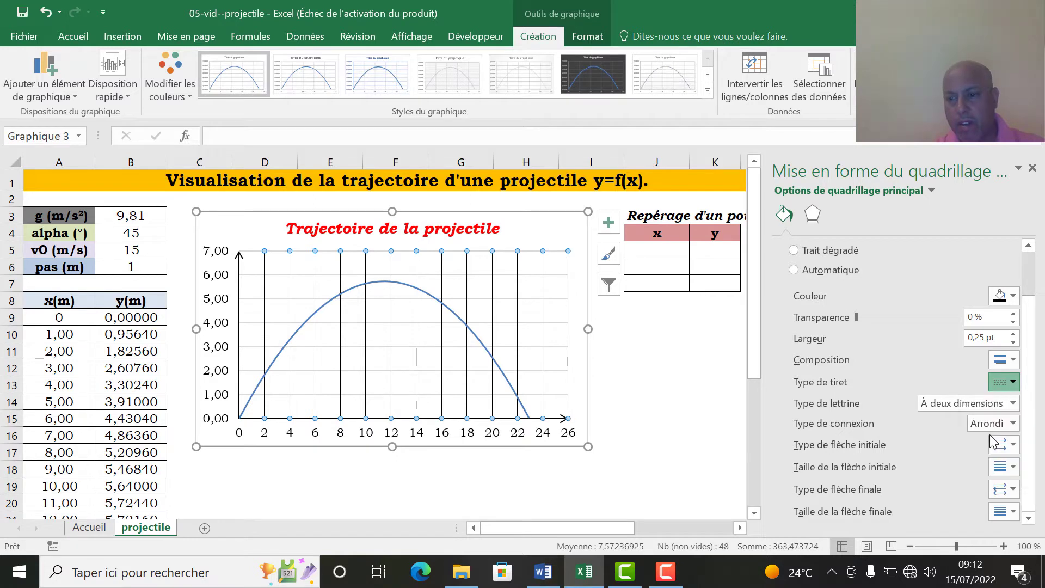
# Format the chart's horizontal major gridlines as black dashed lines 0.25 pt wide.
pyautogui.click(506, 275)
pyautogui.click(999, 295)
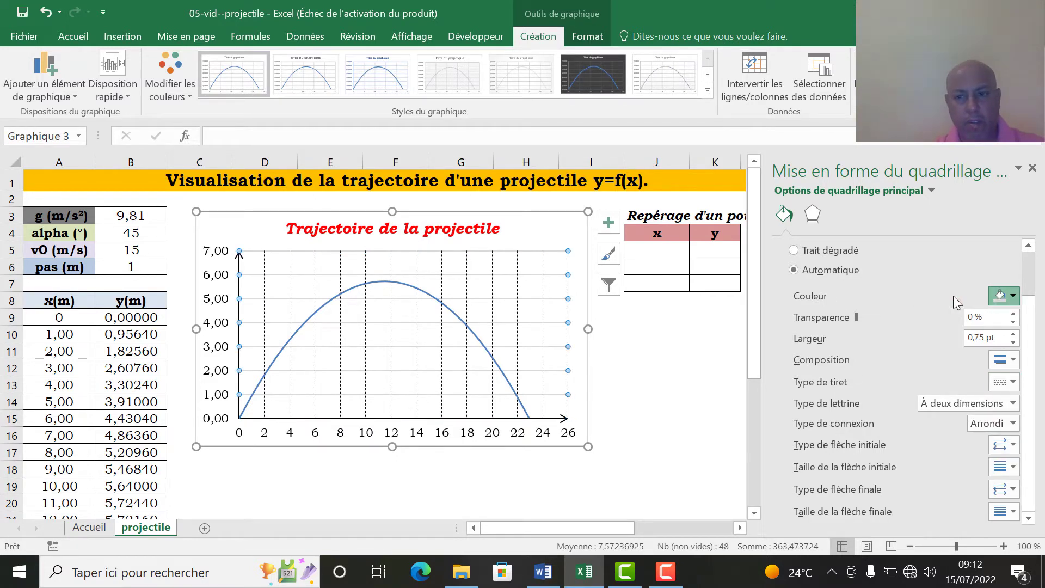
pyautogui.click(917, 330)
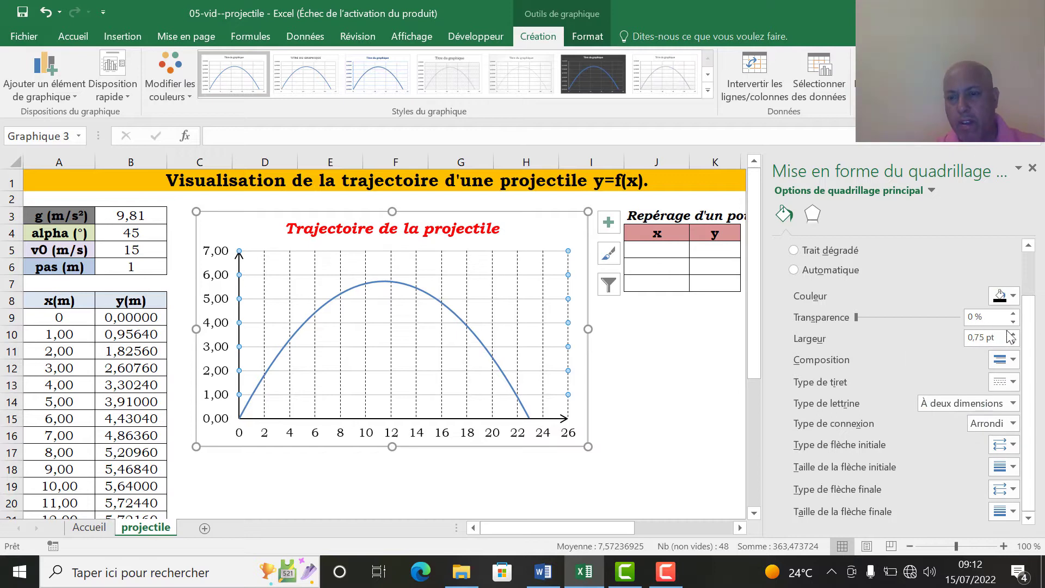
pyautogui.click(1007, 383)
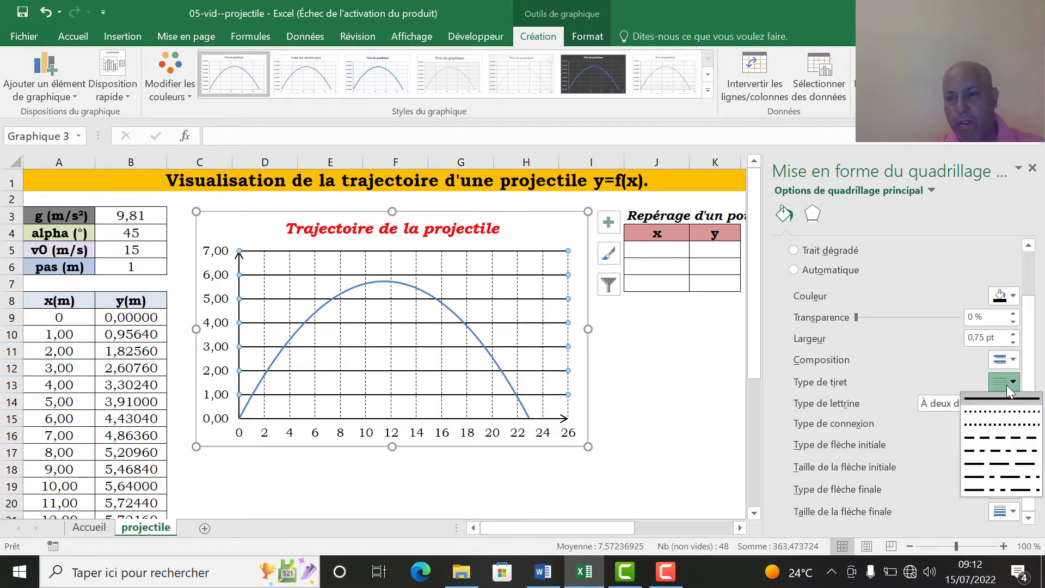
pyautogui.click(1001, 403)
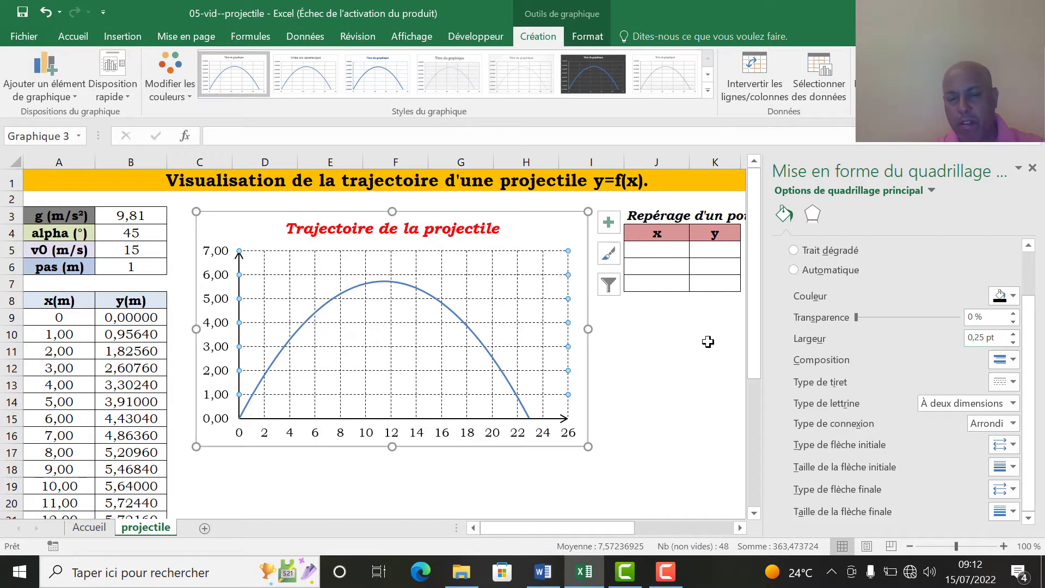
# Make the trajectory curve a solid red line 2.25 pt wide and deselect the chart.
pyautogui.click(334, 300)
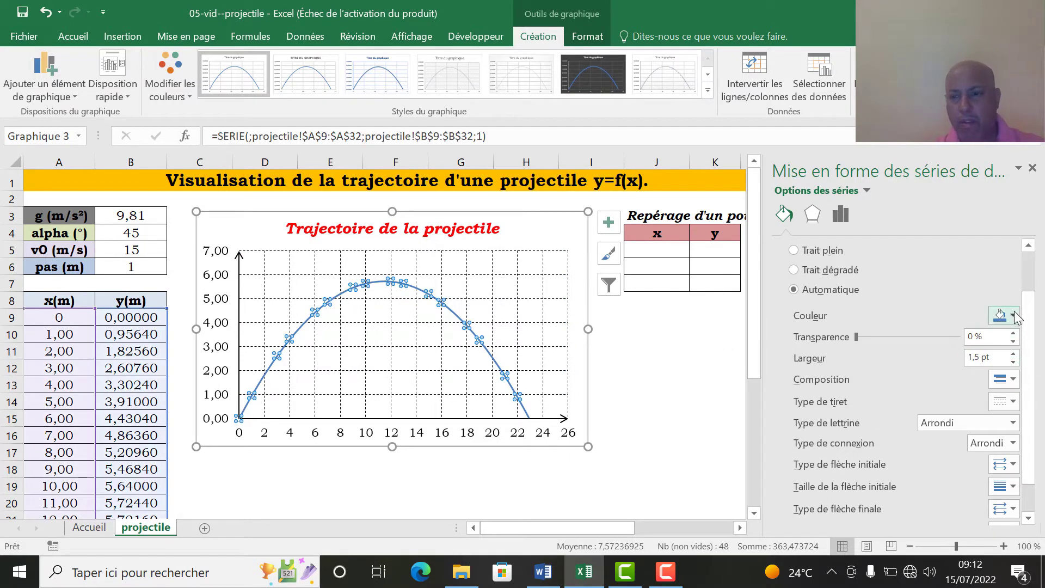
pyautogui.click(1013, 315)
pyautogui.click(919, 434)
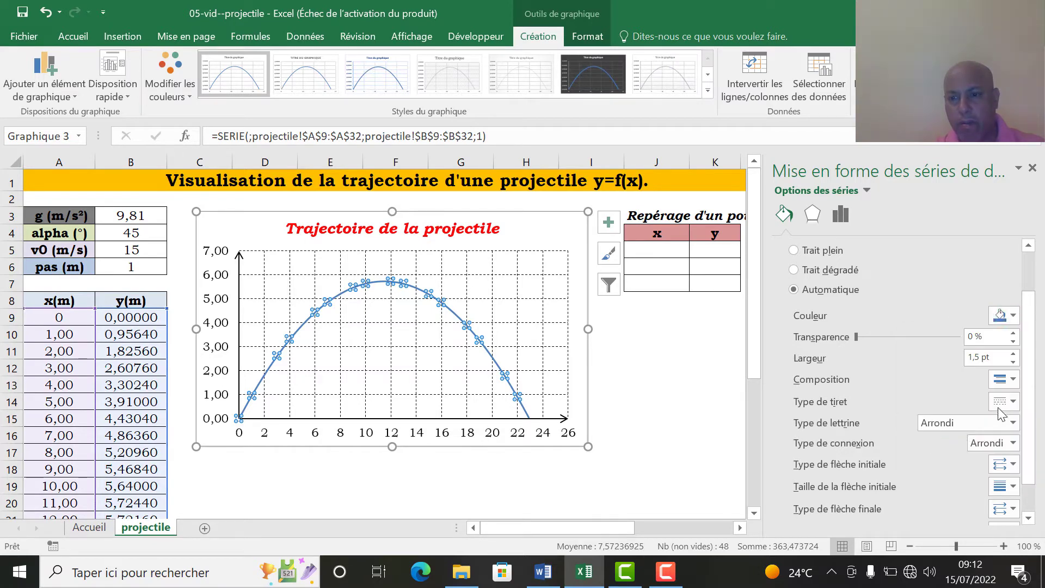
pyautogui.click(1016, 355)
pyautogui.click(1016, 355)
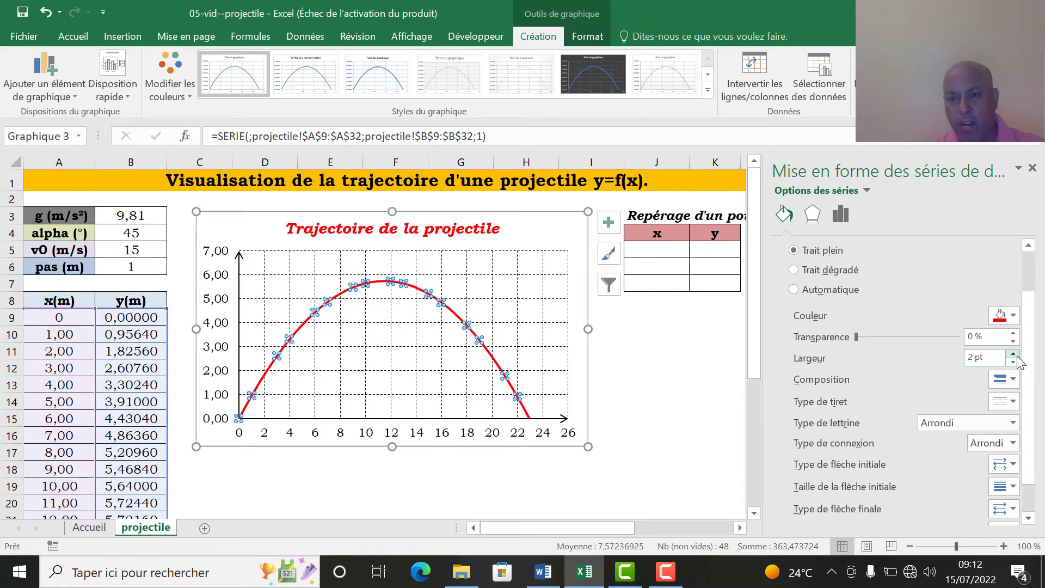
pyautogui.click(1016, 355)
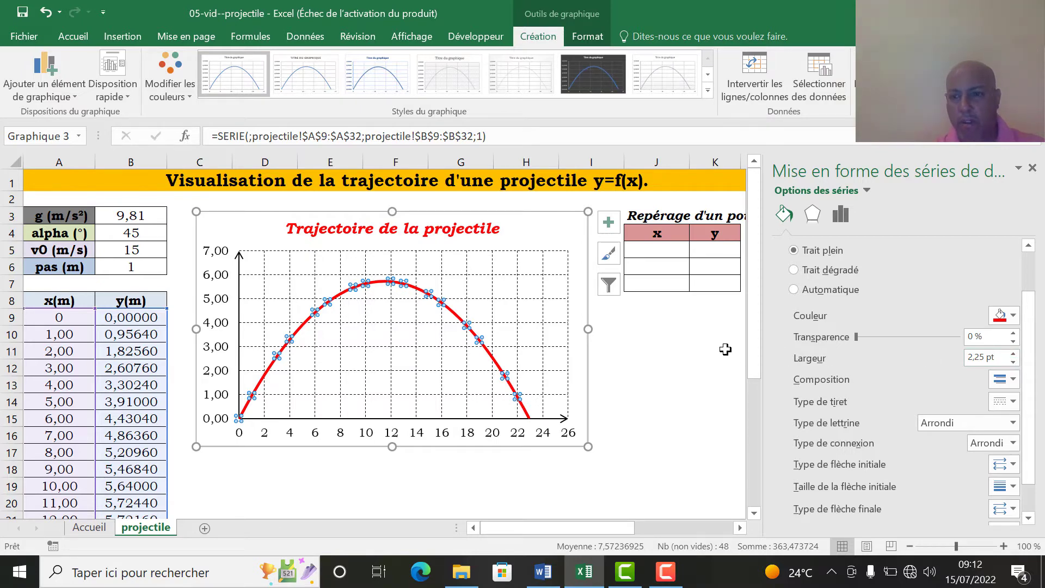
pyautogui.click(646, 386)
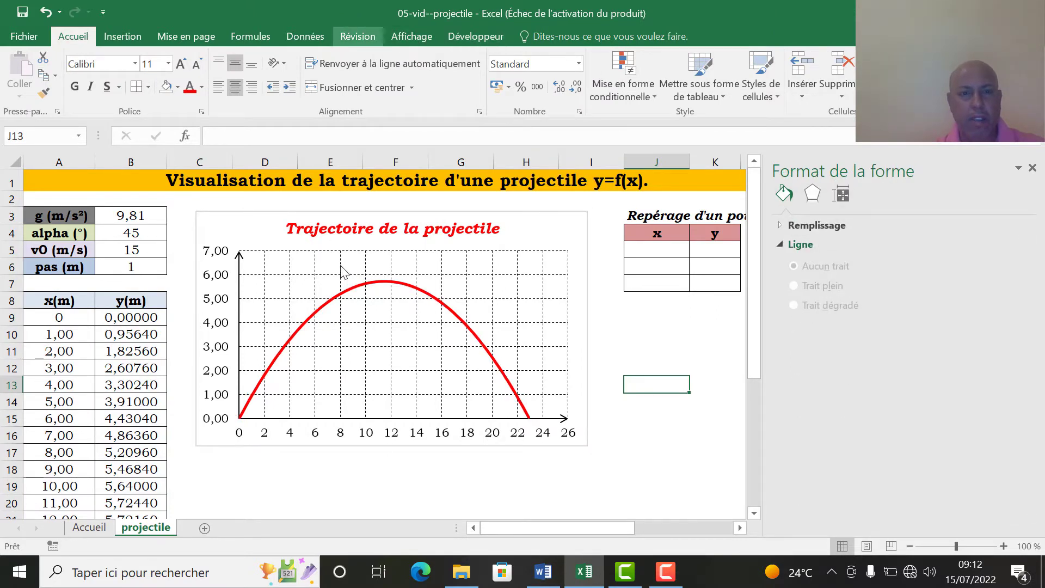
# Remove the border around the chart area by setting it to no line (Aucun trait).
pyautogui.click(585, 222)
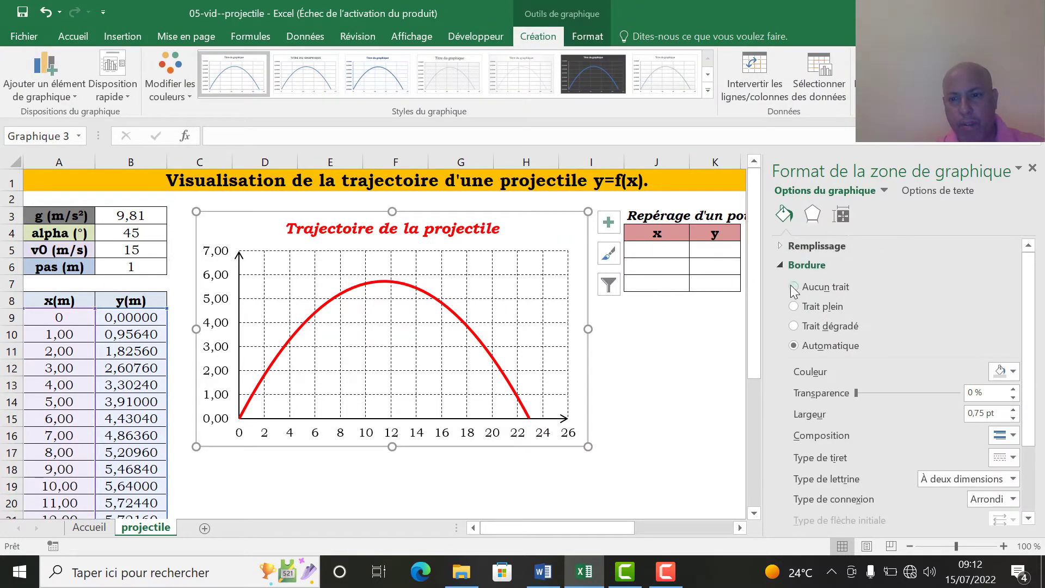
pyautogui.click(805, 290)
pyautogui.click(706, 391)
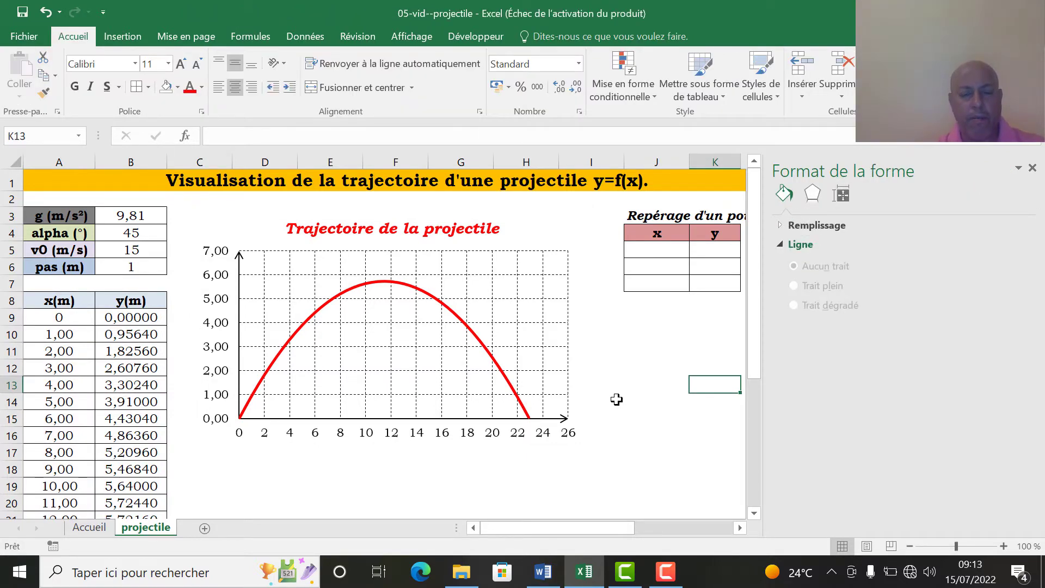
# Add a primary horizontal axis title to the trajectory chart reading "x(m)".
pyautogui.click(230, 321)
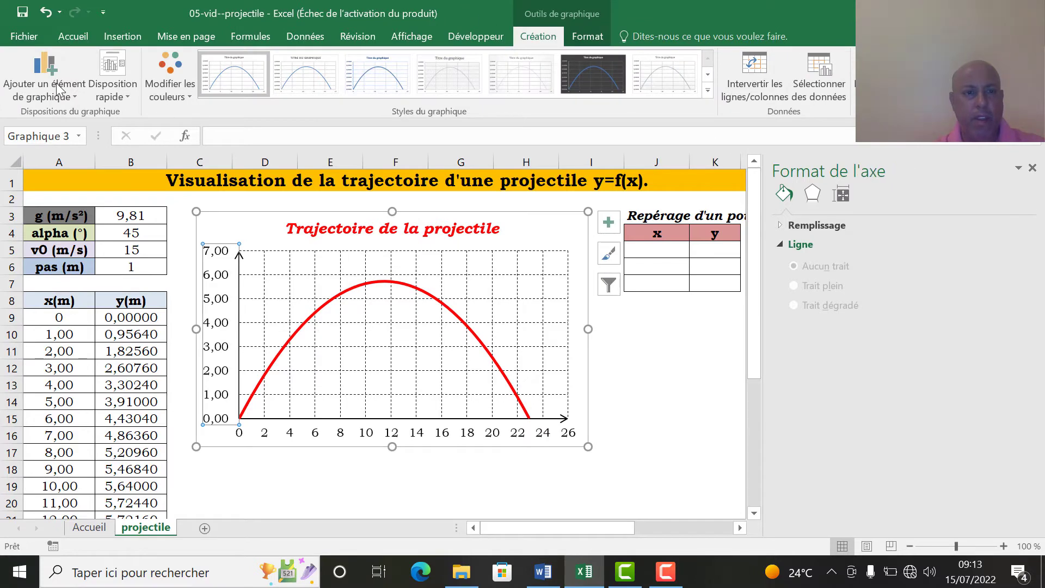
pyautogui.click(53, 82)
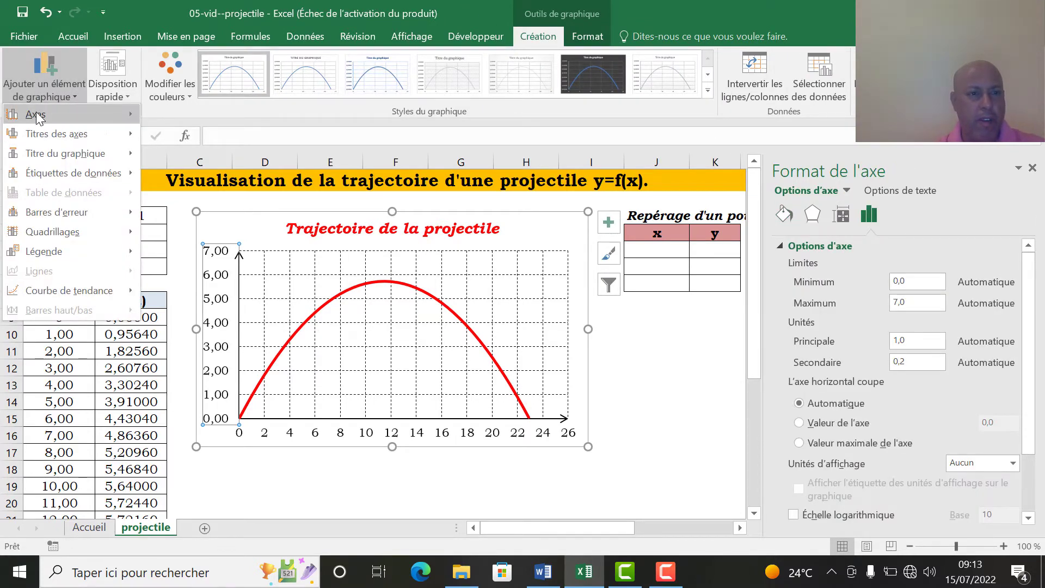
pyautogui.moveTo(44, 132)
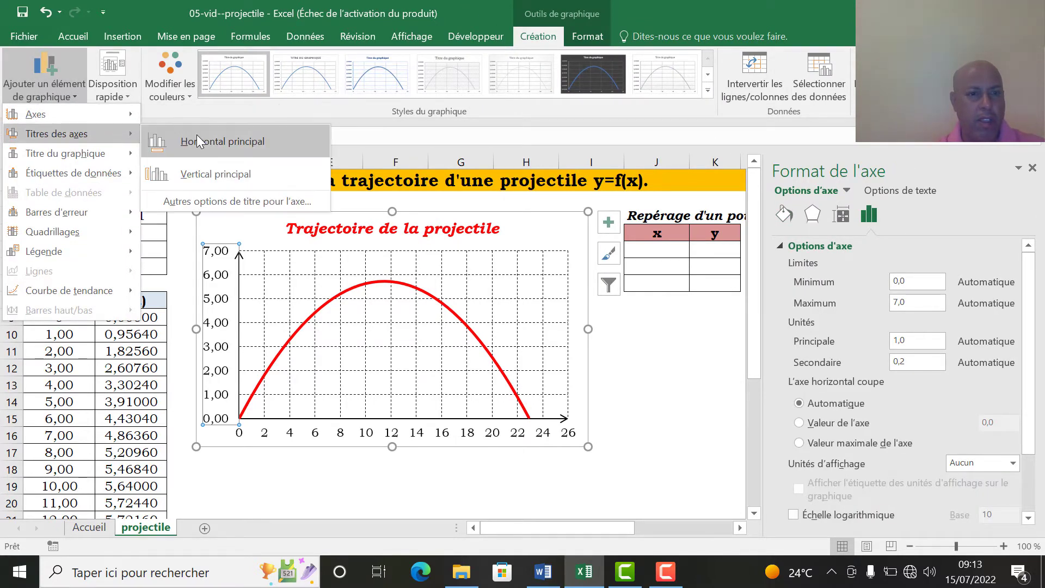
pyautogui.click(222, 139)
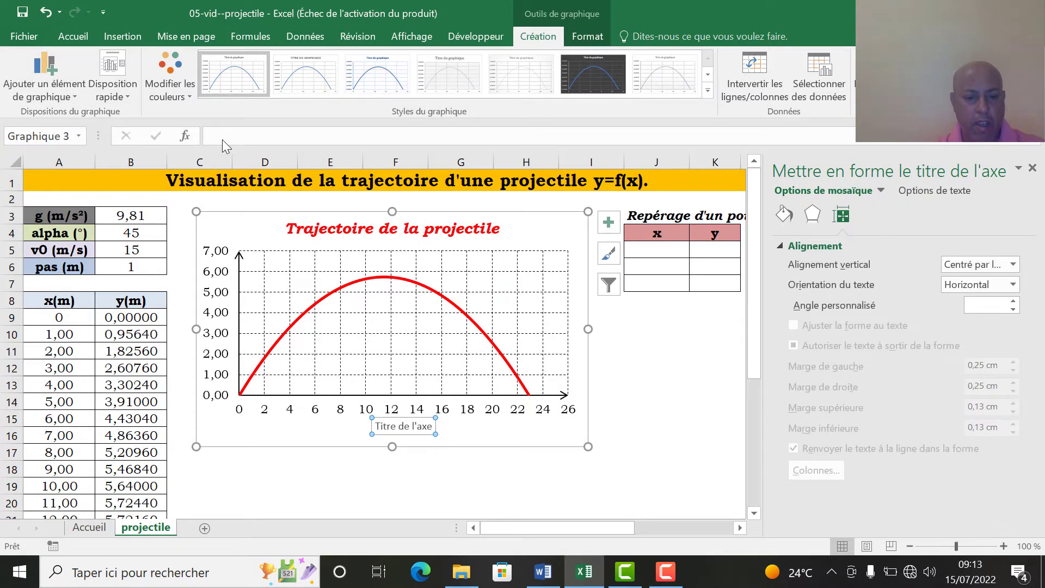
pyautogui.write('x(m')
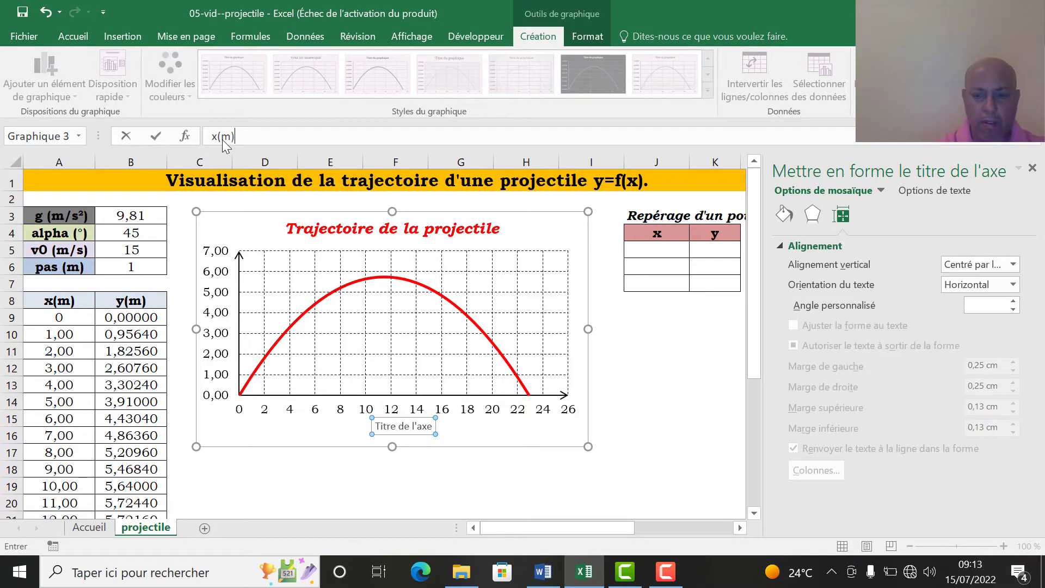
pyautogui.press('Return')
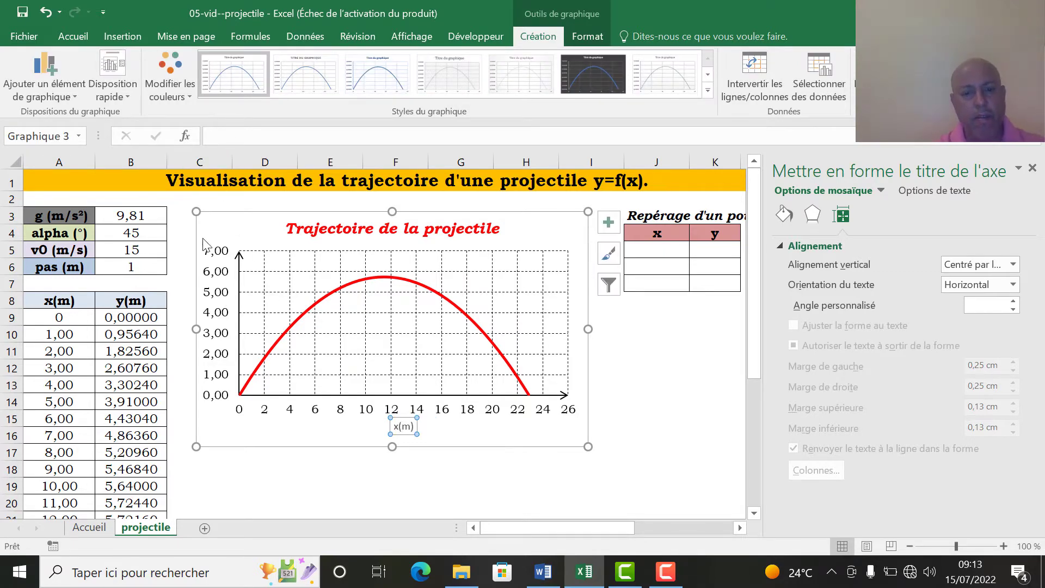
# Add a primary vertical axis title to the trajectory chart reading "y(m)".
pyautogui.click(31, 84)
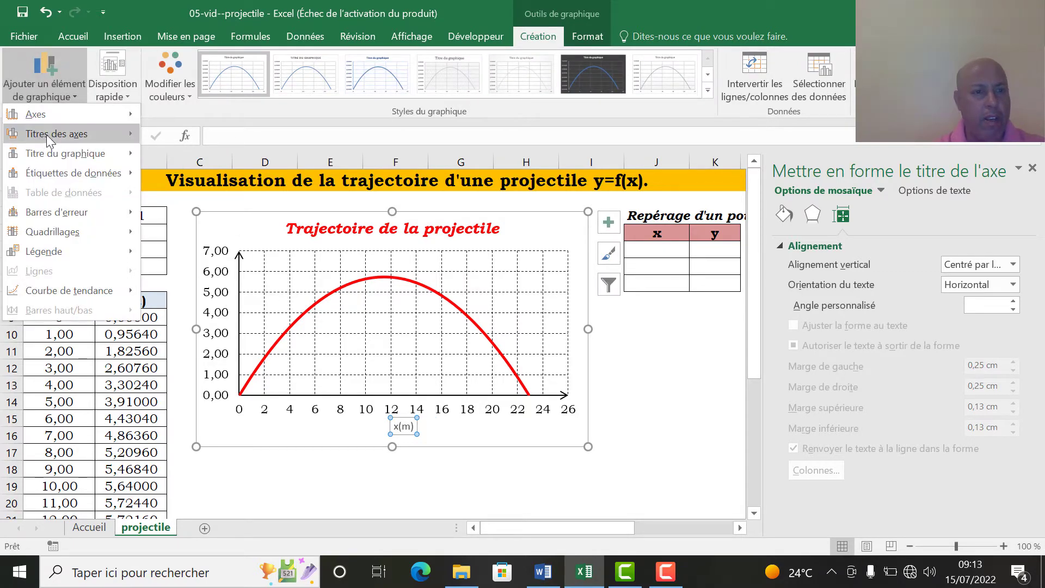
pyautogui.moveTo(126, 135)
pyautogui.click(211, 171)
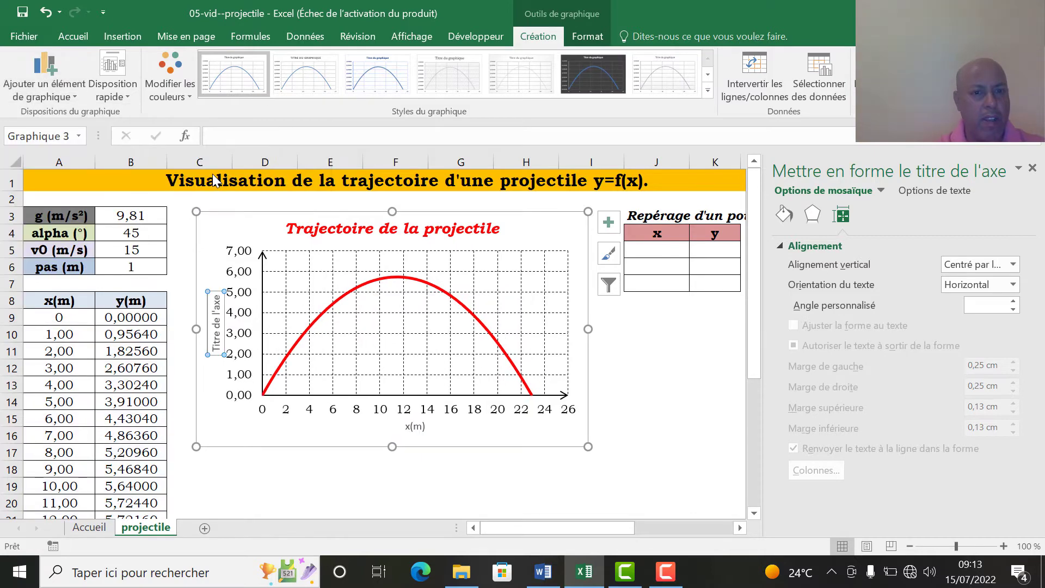
pyautogui.write('y(m')
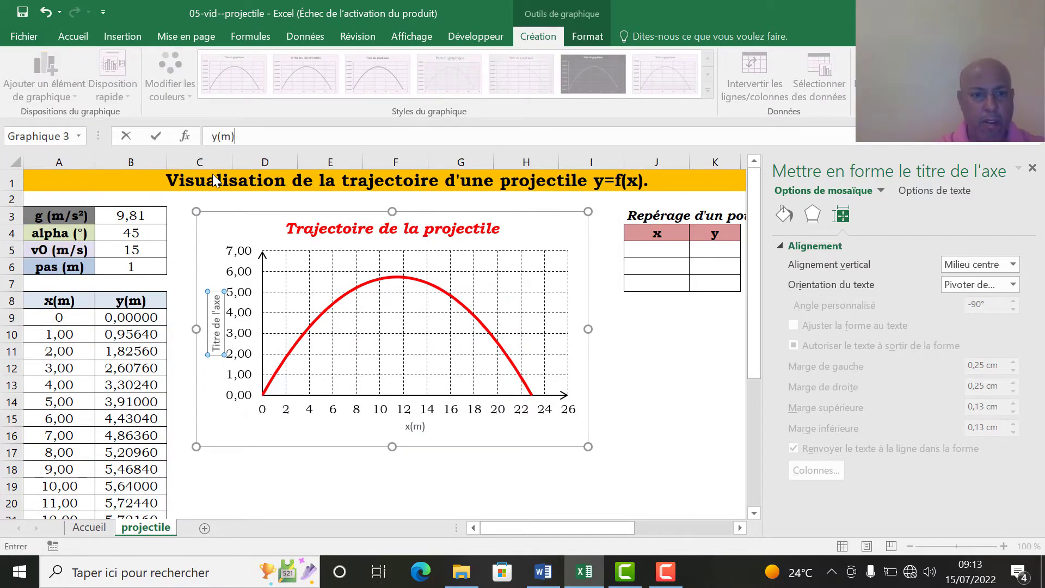
pyautogui.press('Return')
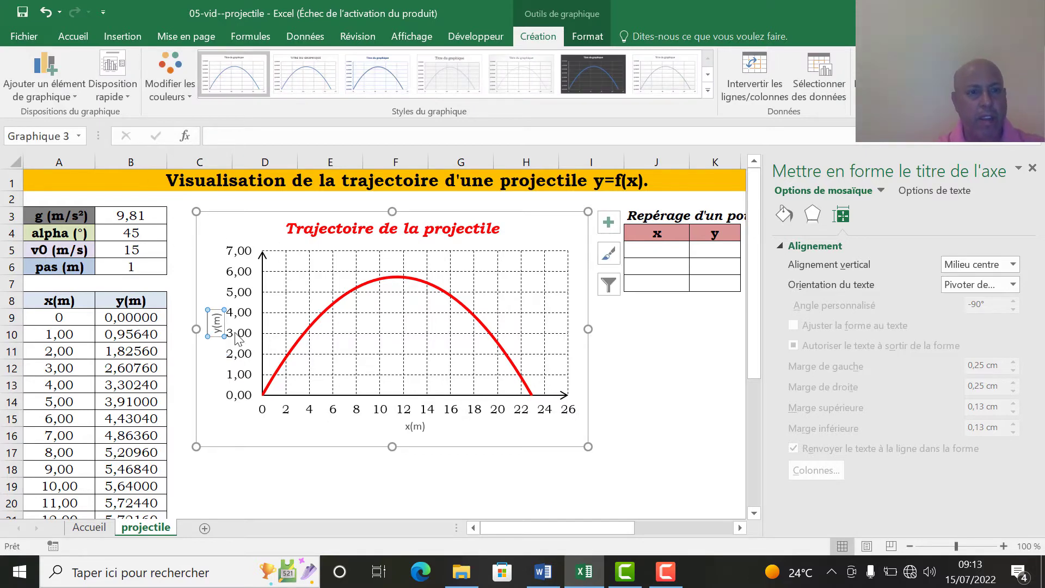
# Format the vertical axis title y(m) as bold black Bookman Old Style text at size 11.
pyautogui.click(76, 36)
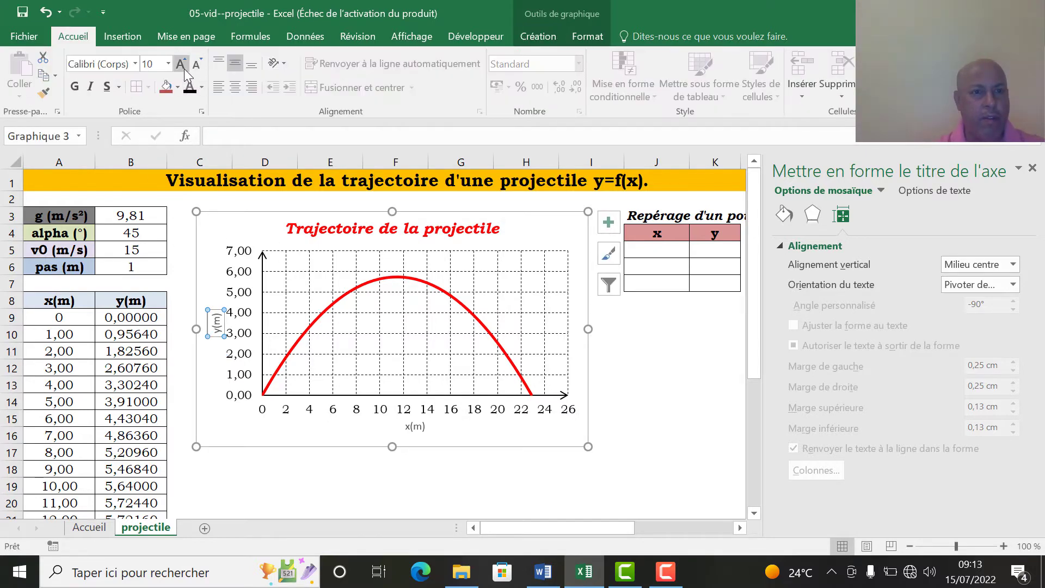
pyautogui.click(184, 66)
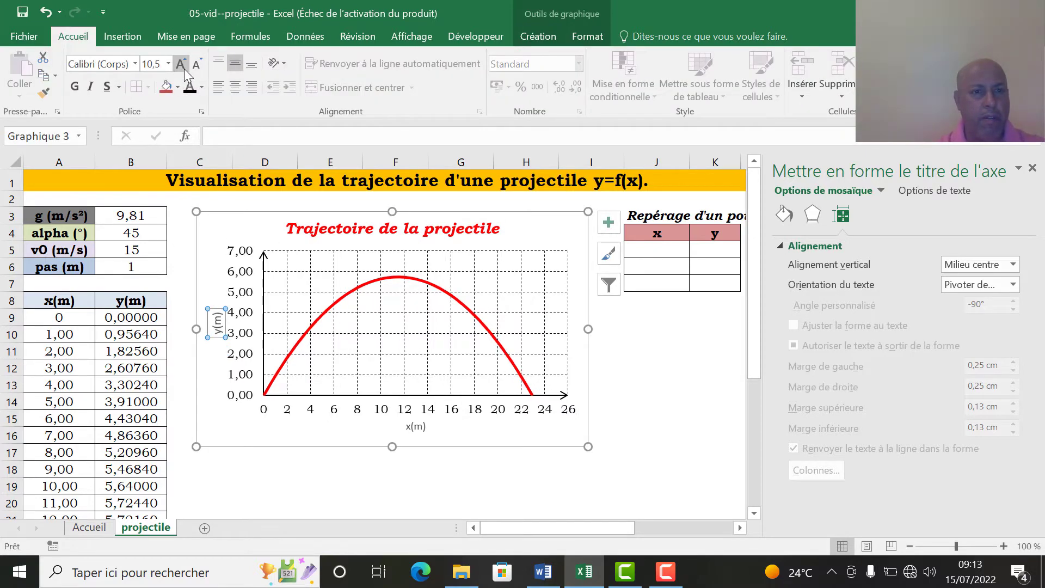
pyautogui.click(75, 87)
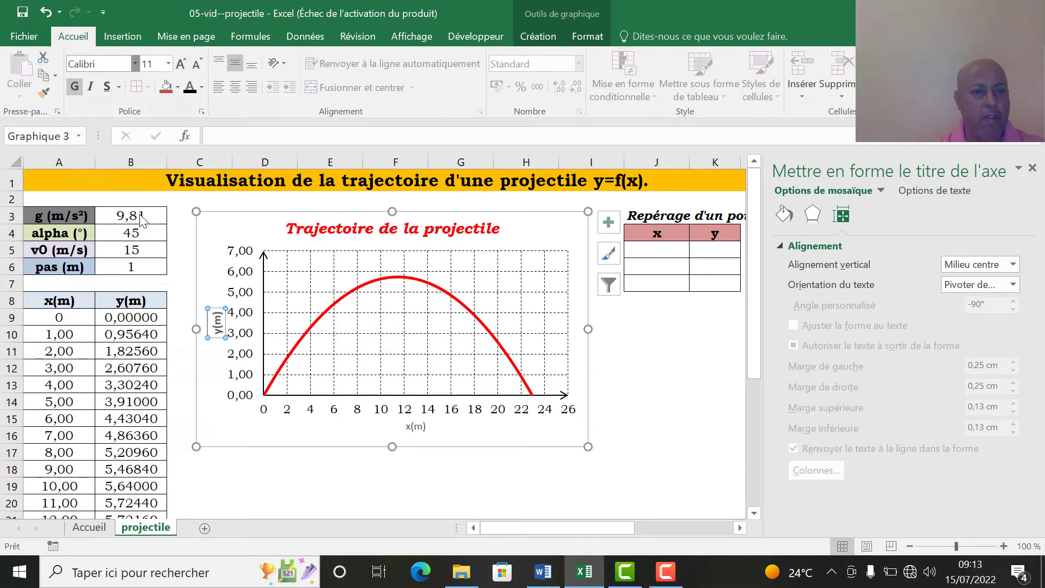
pyautogui.click(134, 64)
pyautogui.scroll(-5, 139, 213)
pyautogui.click(188, 436)
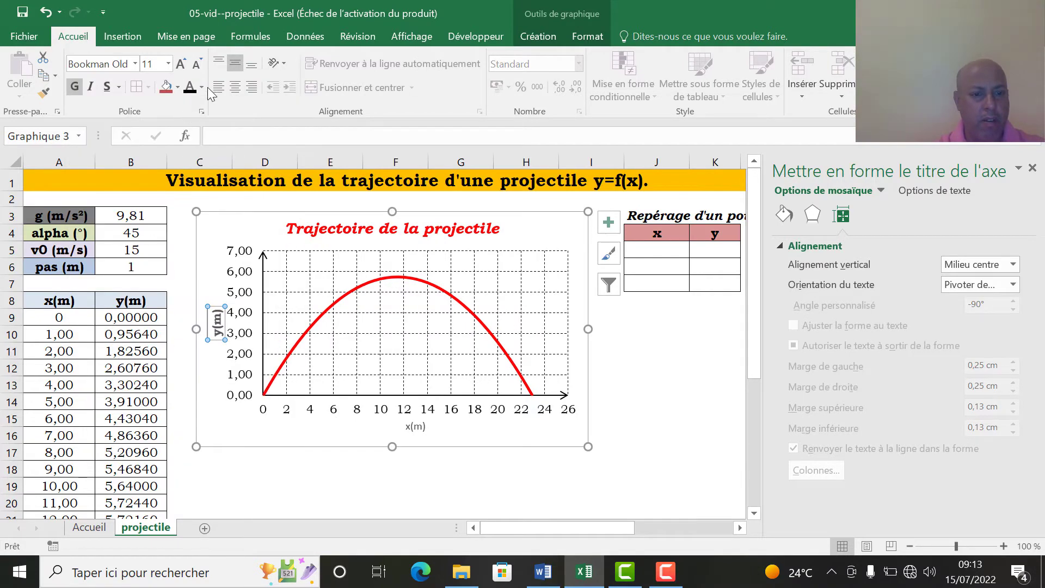
pyautogui.click(201, 87)
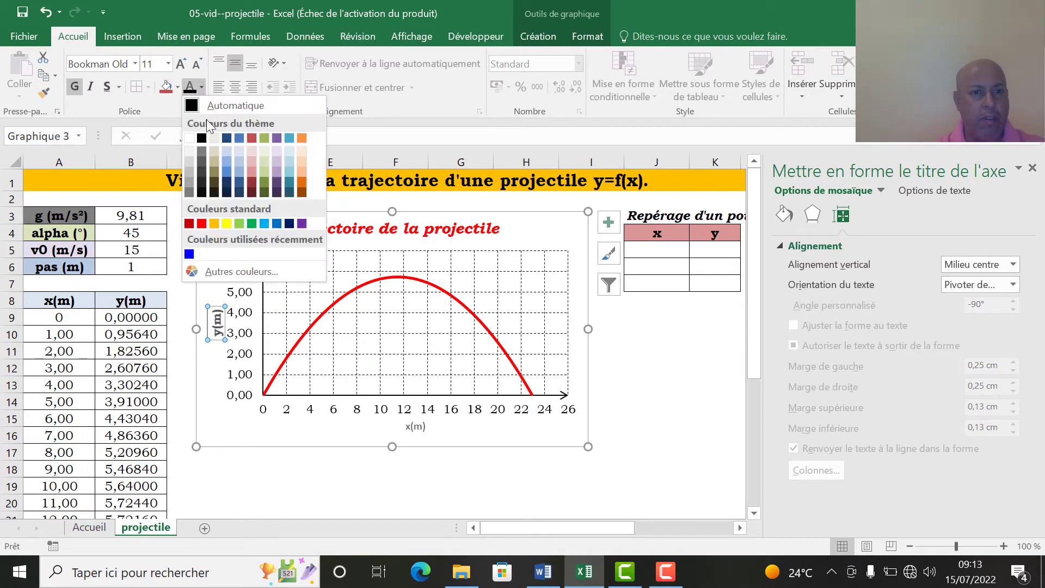
pyautogui.click(201, 138)
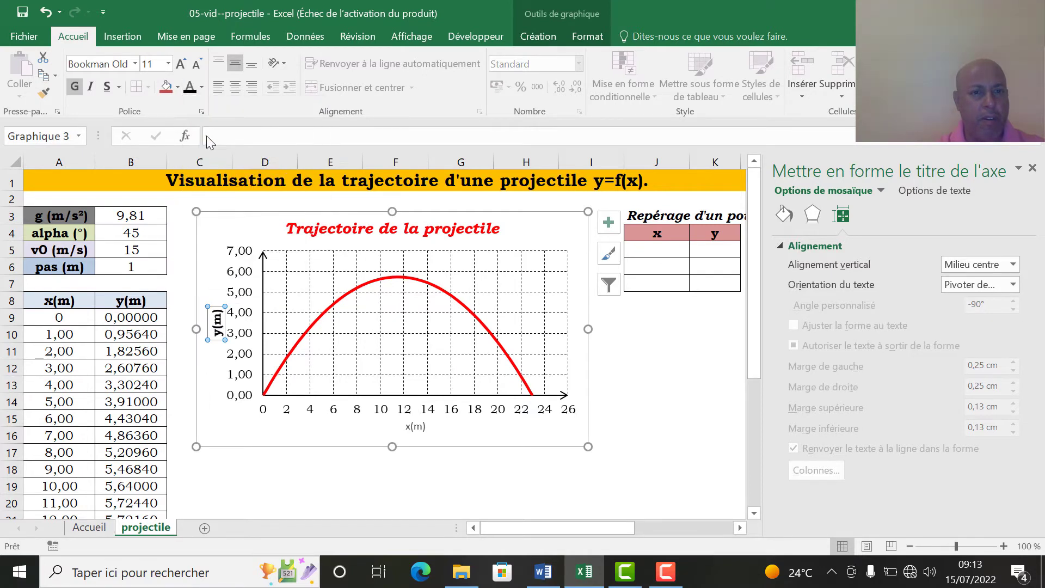
# Format the horizontal axis title x(m) as bold italic black Bookman Old Style text at size 12.
pyautogui.click(414, 427)
pyautogui.click(185, 63)
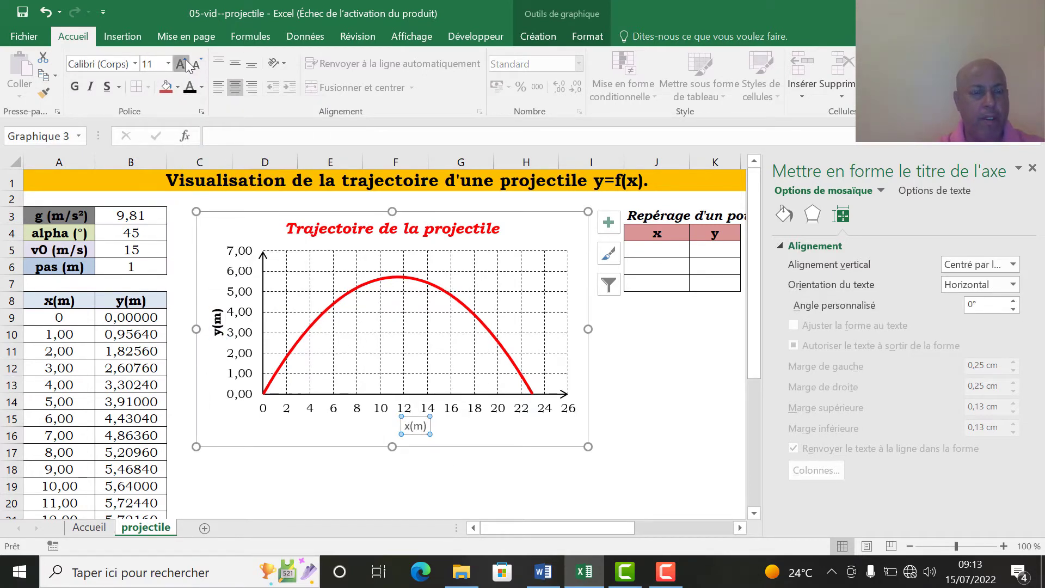
pyautogui.click(136, 64)
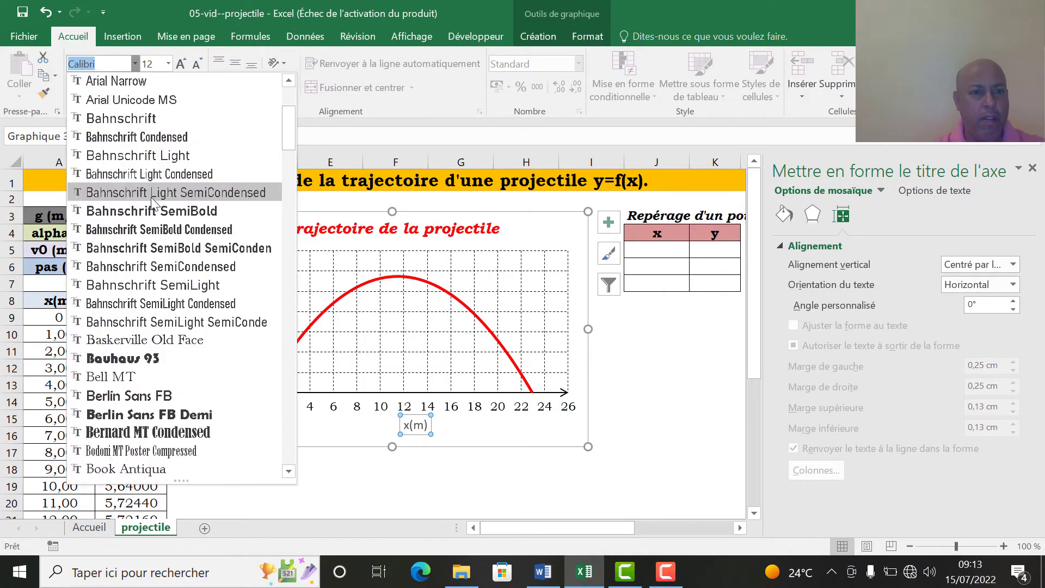
pyautogui.click(150, 321)
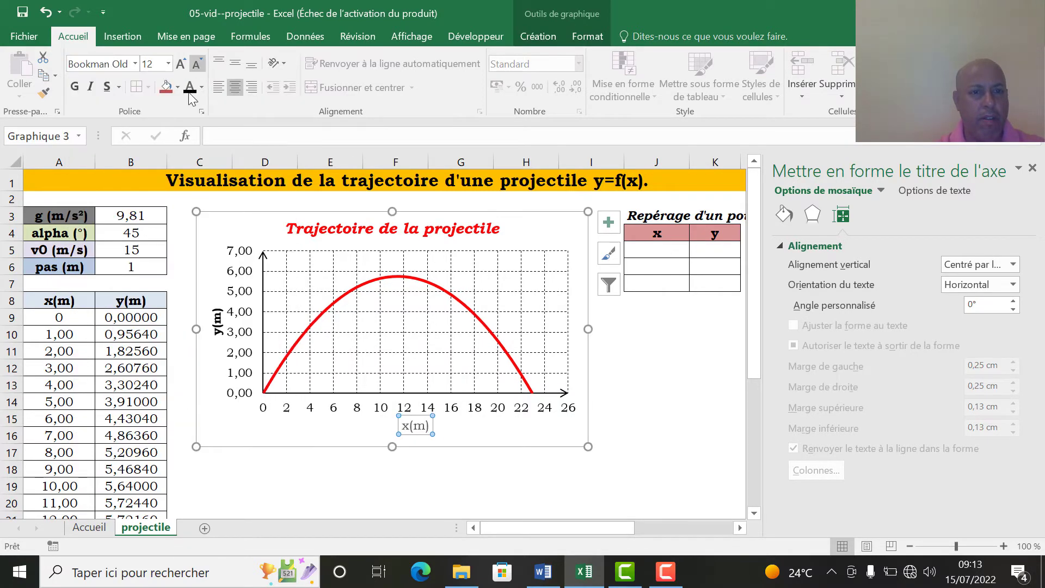
pyautogui.click(76, 89)
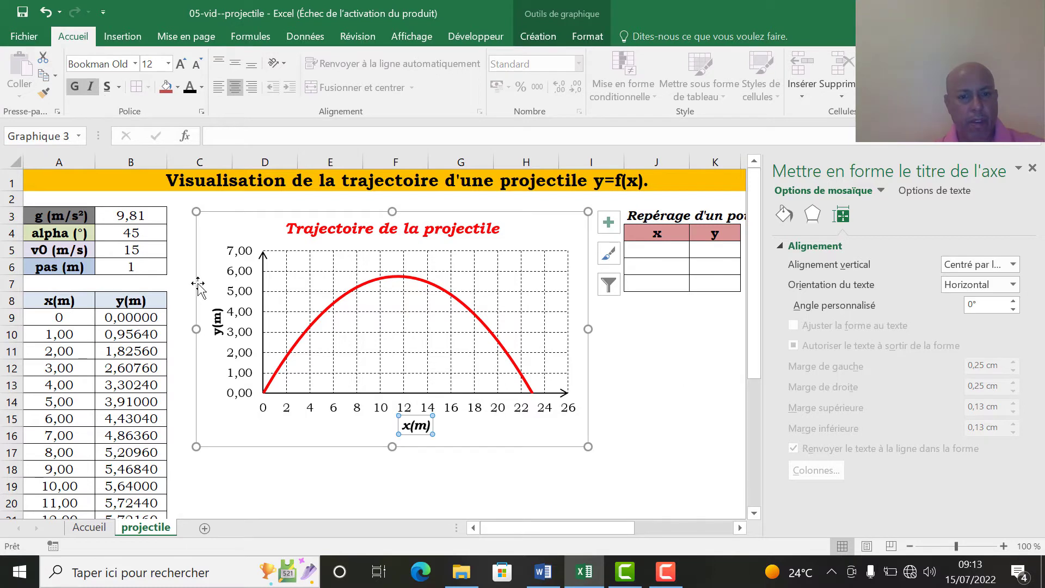
# Make the vertical axis title y(m) italic at size 12 to match the horizontal axis title, and deselect the chart.
pyautogui.click(216, 314)
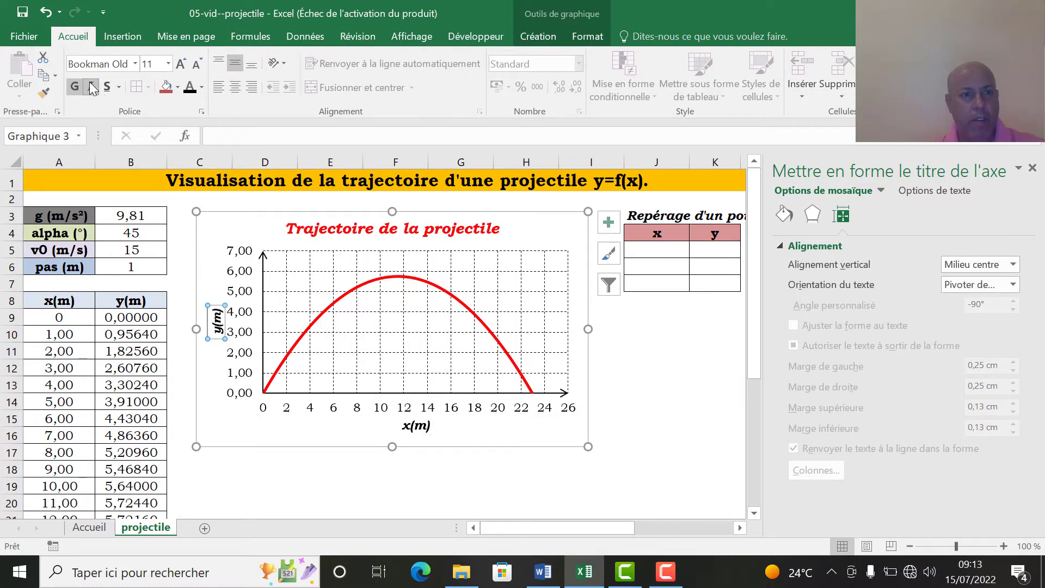
pyautogui.click(655, 353)
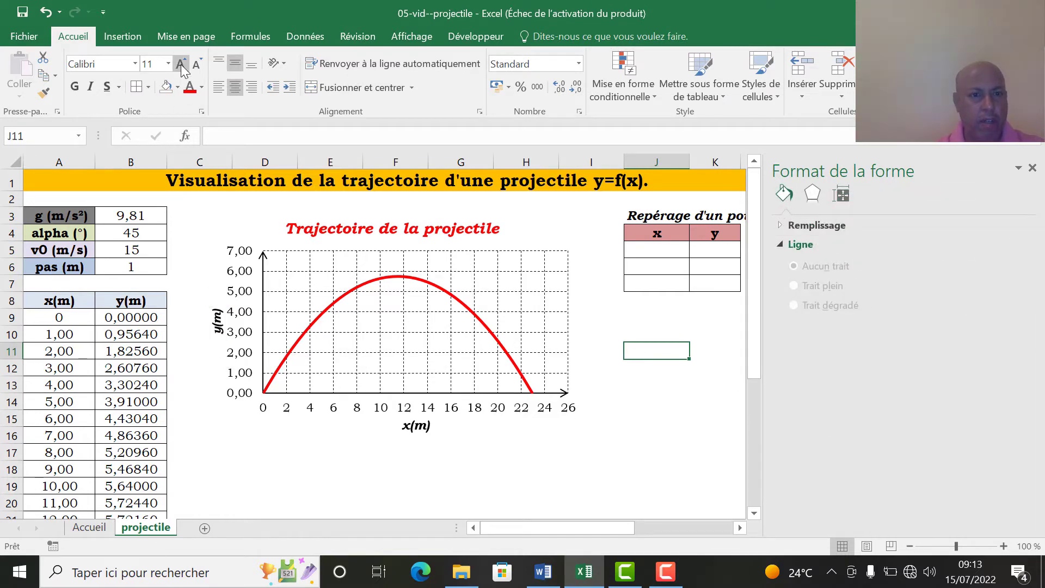
pyautogui.click(217, 318)
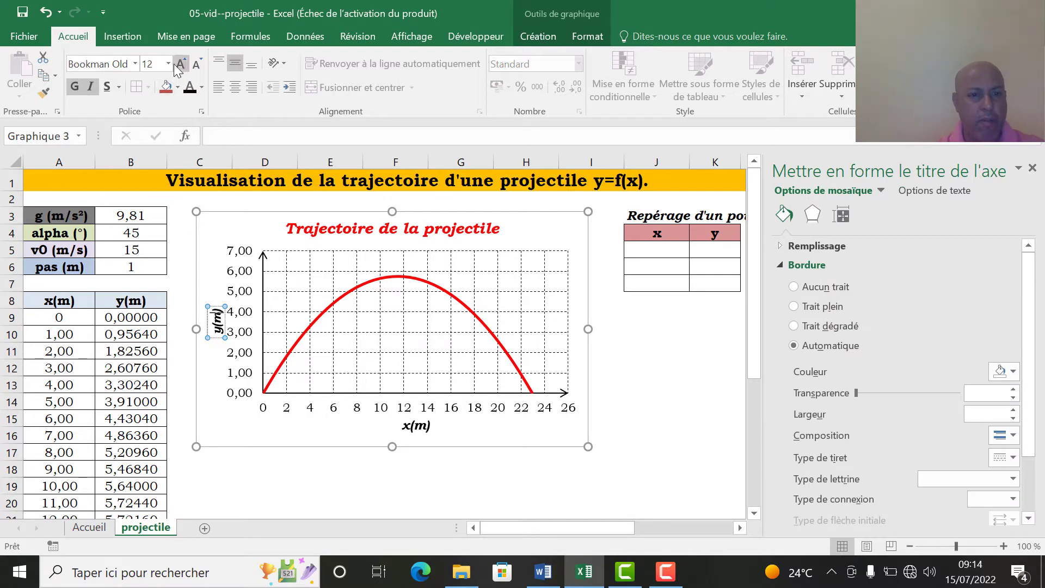
pyautogui.click(416, 426)
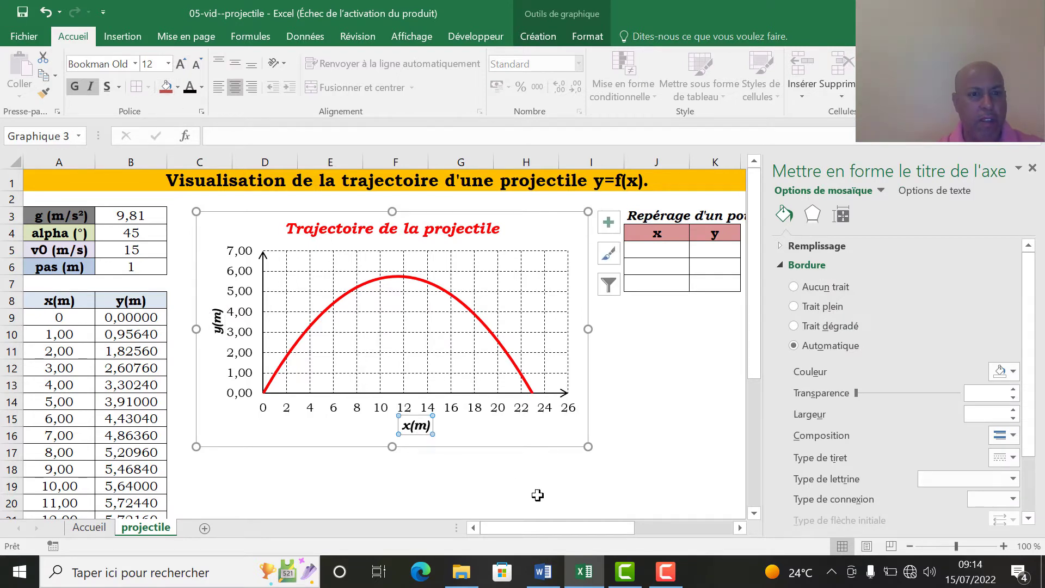
pyautogui.click(627, 466)
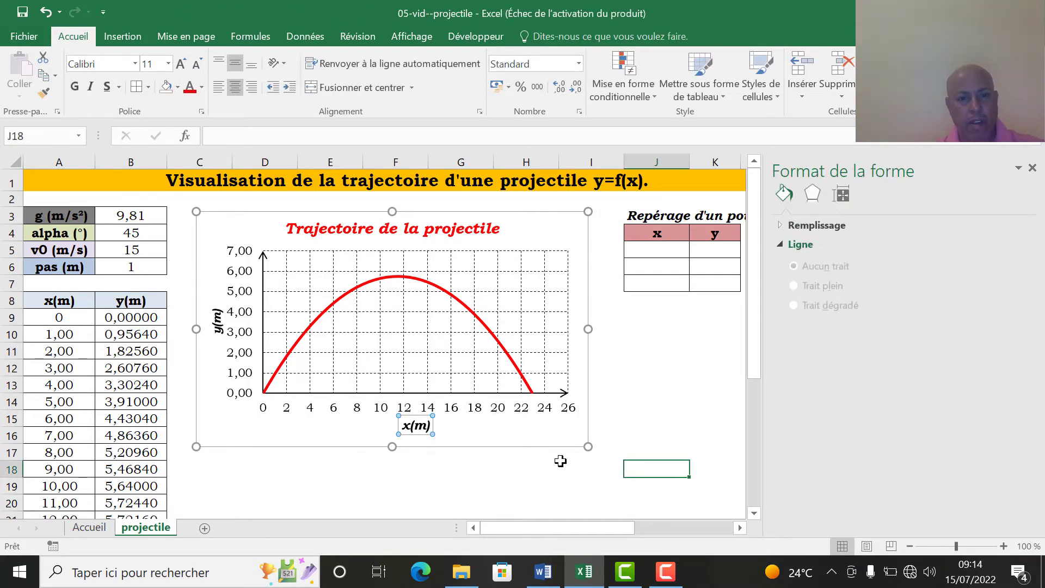
# Enlarge the chart to span columns C to I and reach down to row 19, and close the formatting pane.
pyautogui.click(206, 429)
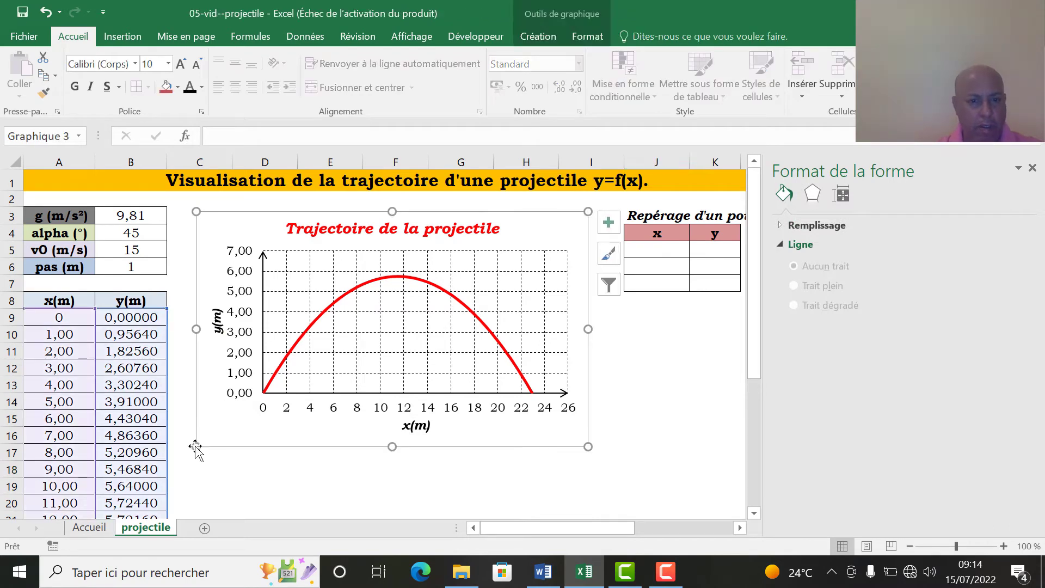
pyautogui.moveTo(198, 445); pyautogui.dragTo(177, 475)
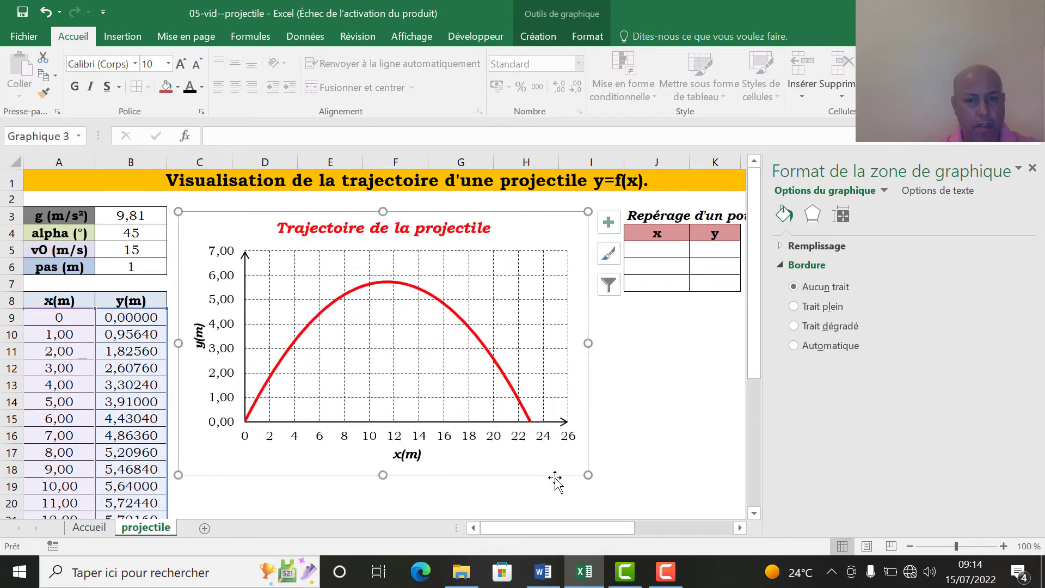
pyautogui.moveTo(588, 474); pyautogui.dragTo(617, 481)
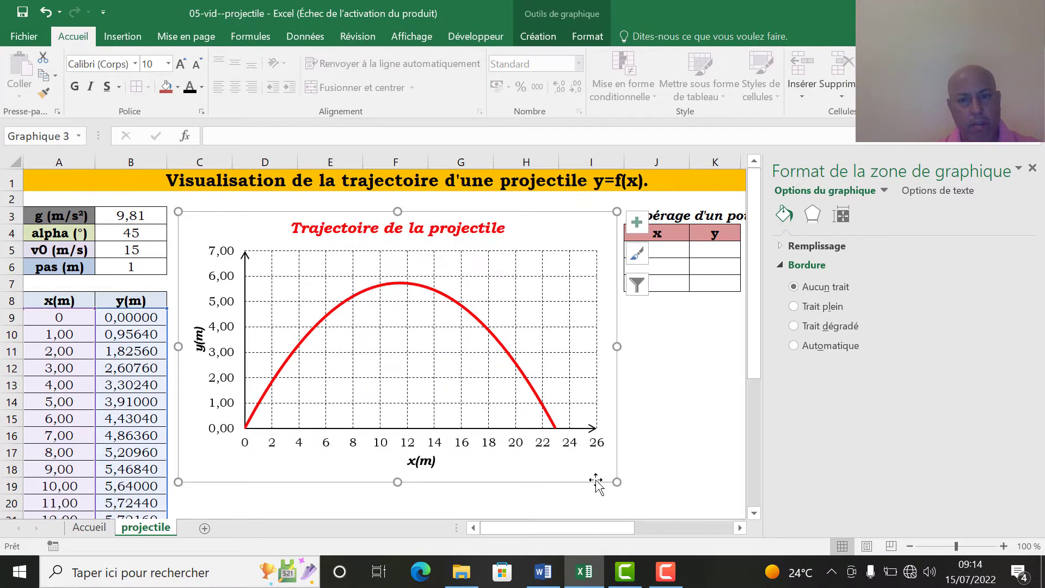
pyautogui.click(675, 430)
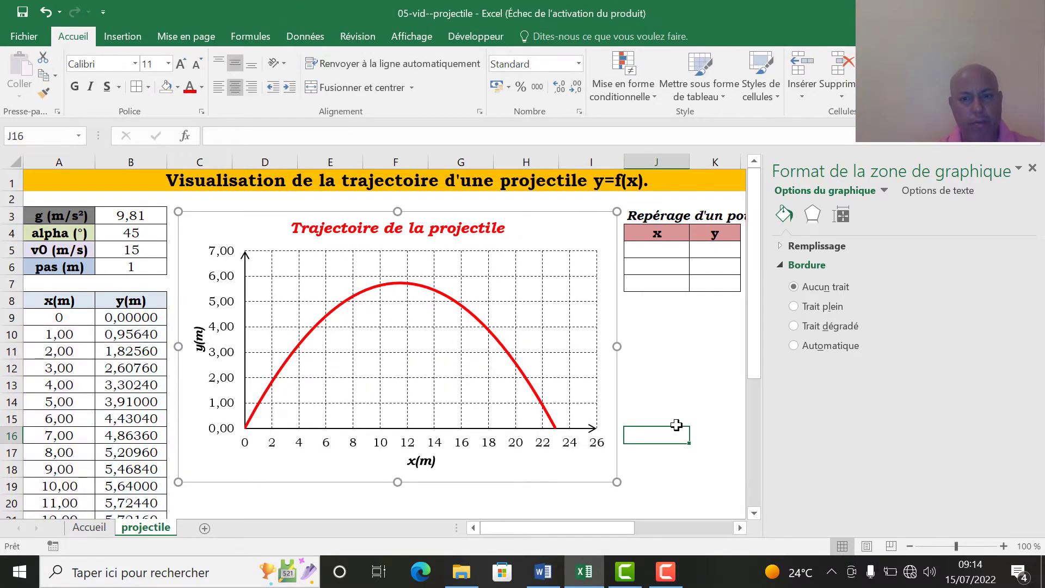
pyautogui.click(1032, 169)
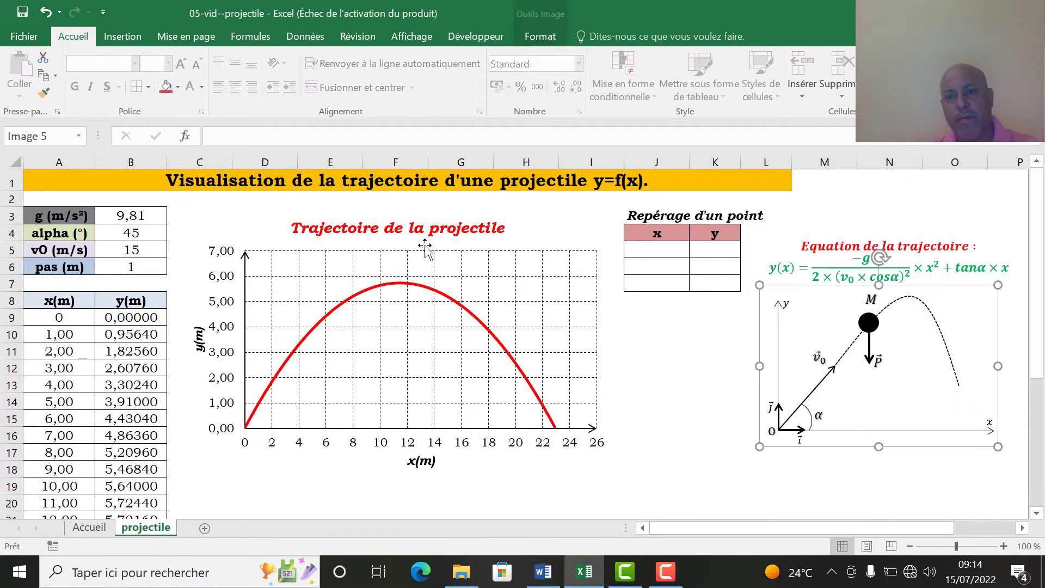
# Apply a double underline to the chart title "Trajectoire de la projectile" and deselect the chart.
pyautogui.click(411, 227)
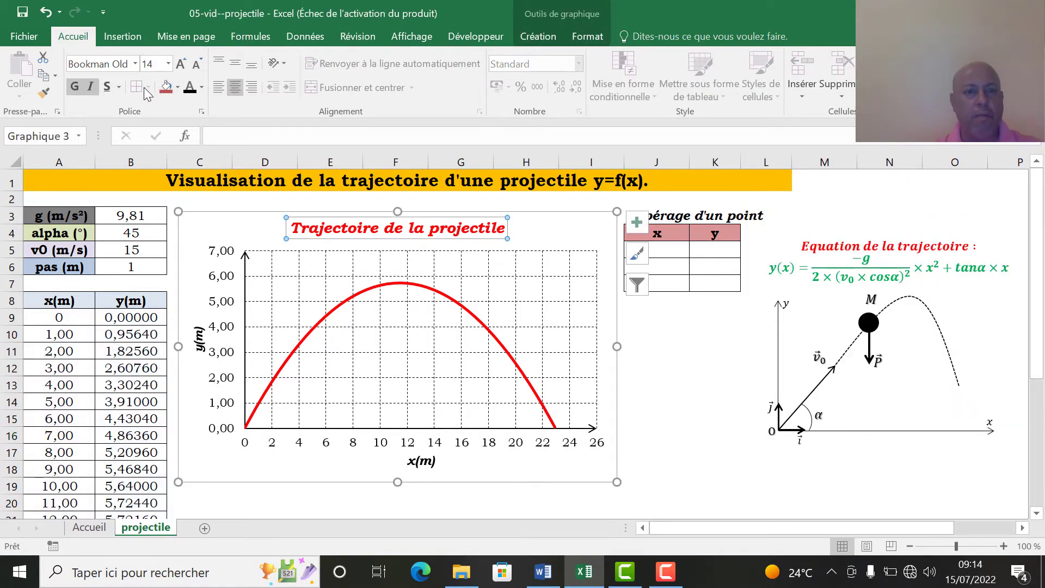
pyautogui.click(118, 88)
pyautogui.click(131, 126)
pyautogui.click(711, 483)
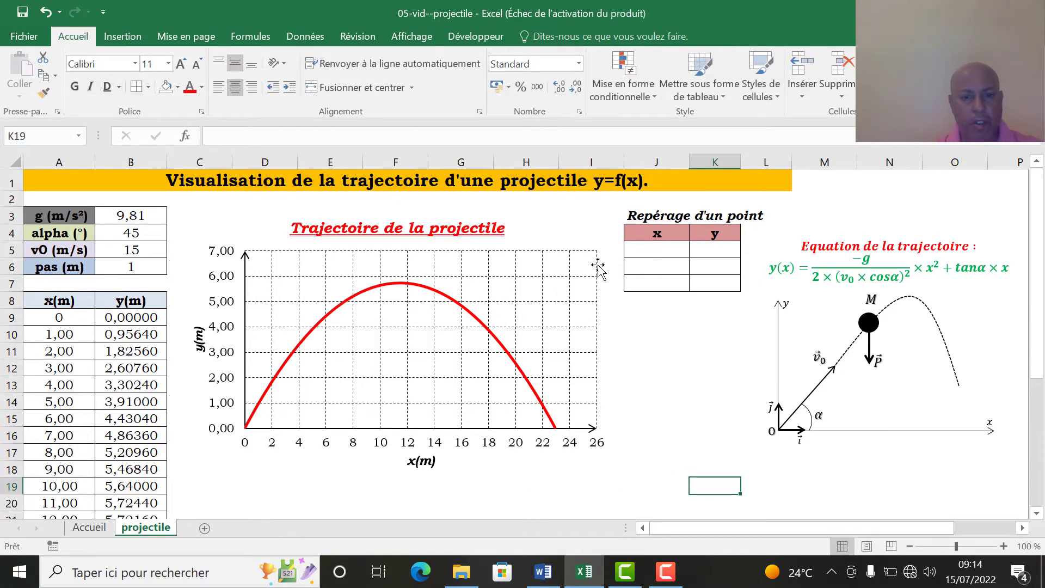
# Stretch the chart upward so its upper edge sits in row 2, just below the worksheet heading.
pyautogui.click(573, 272)
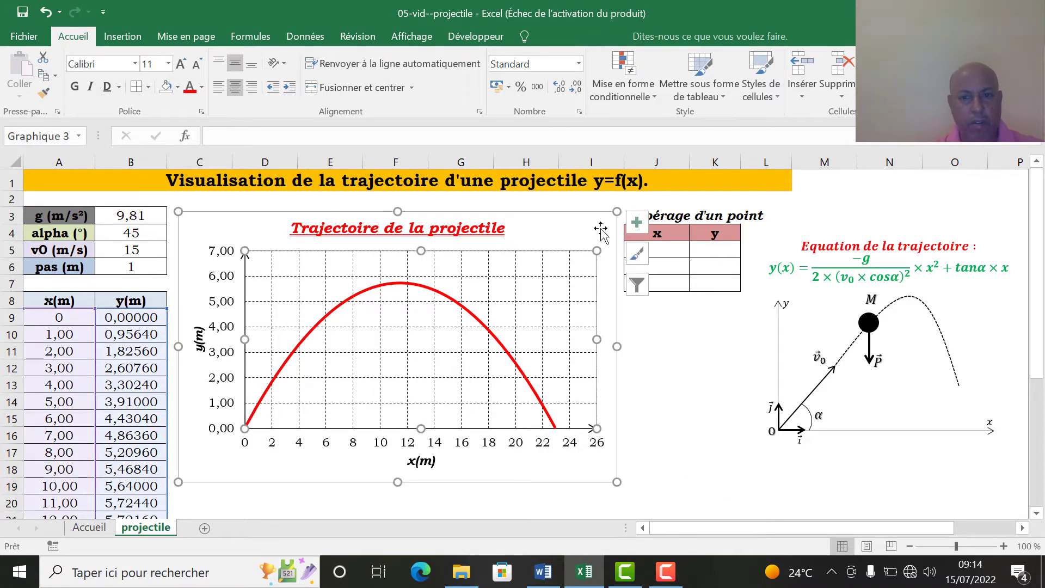
pyautogui.moveTo(616, 203); pyautogui.dragTo(618, 195)
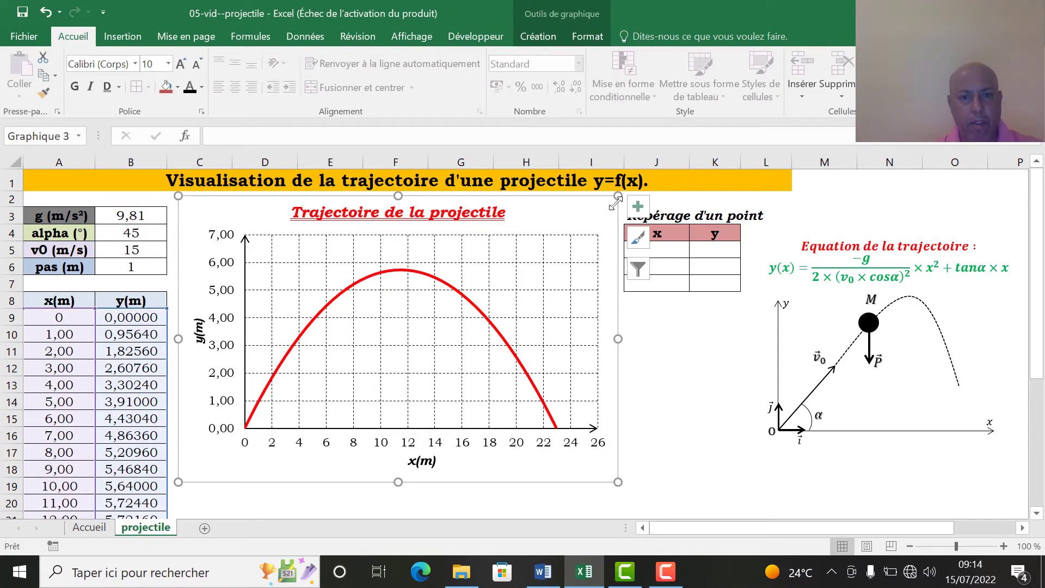
pyautogui.click(655, 344)
pyautogui.click(491, 331)
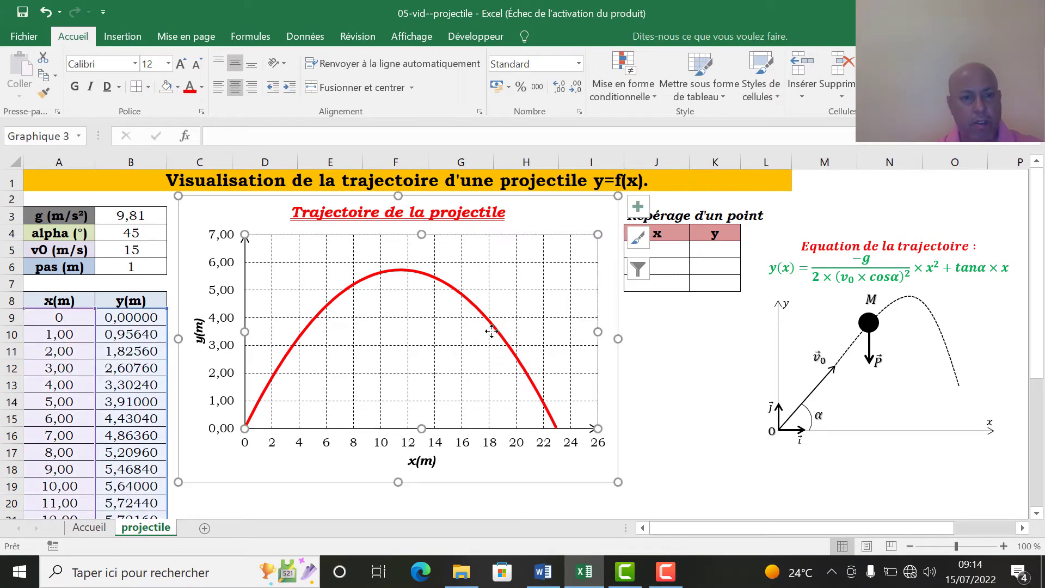
# Give the chart's plot area a solid grey fill at 51% transparency, deselect the chart and close the formatting pane.
pyautogui.click(710, 334)
pyautogui.click(555, 249)
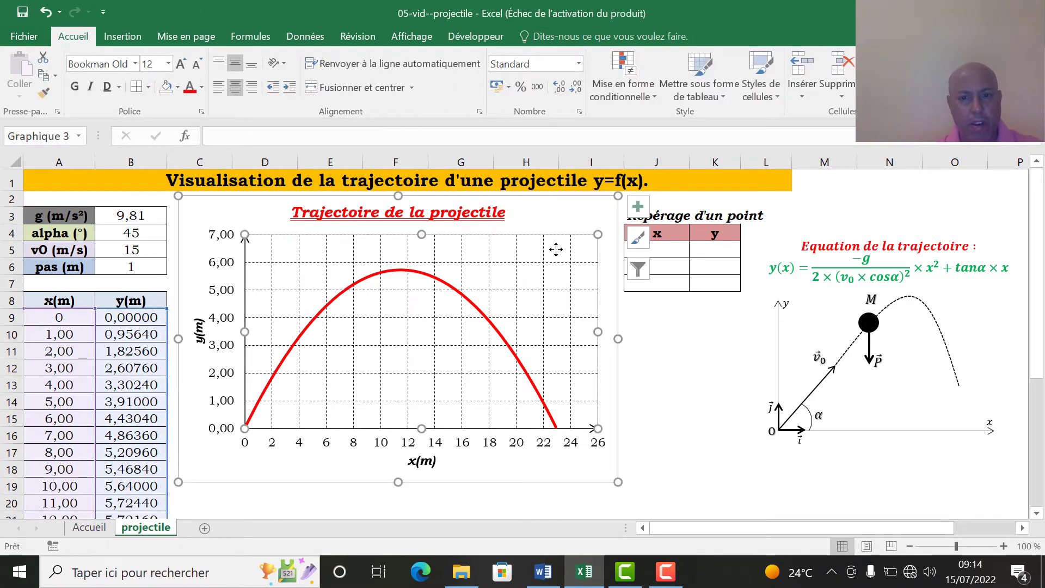
pyautogui.doubleClick(556, 249)
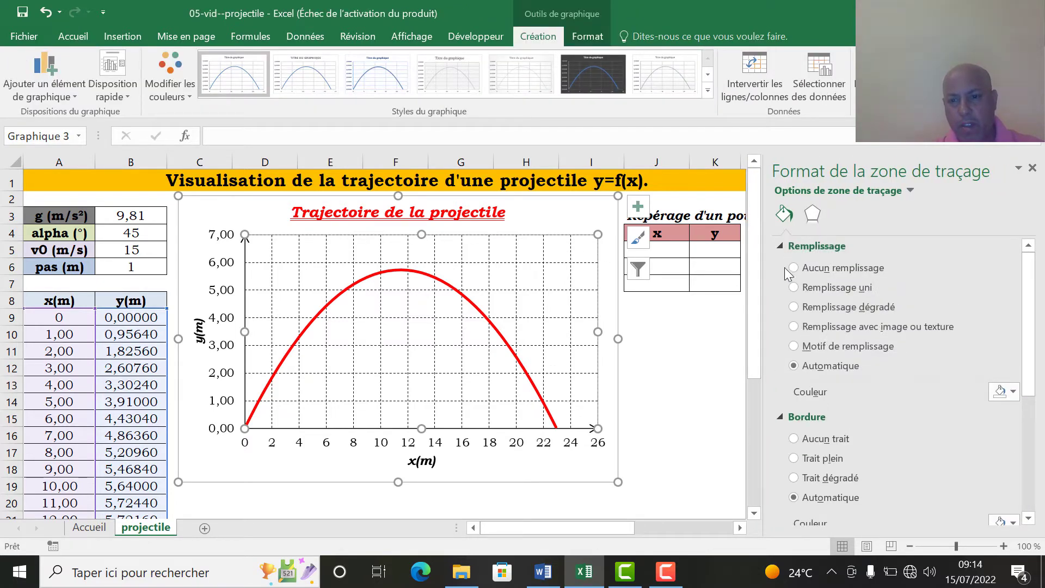
pyautogui.click(1013, 391)
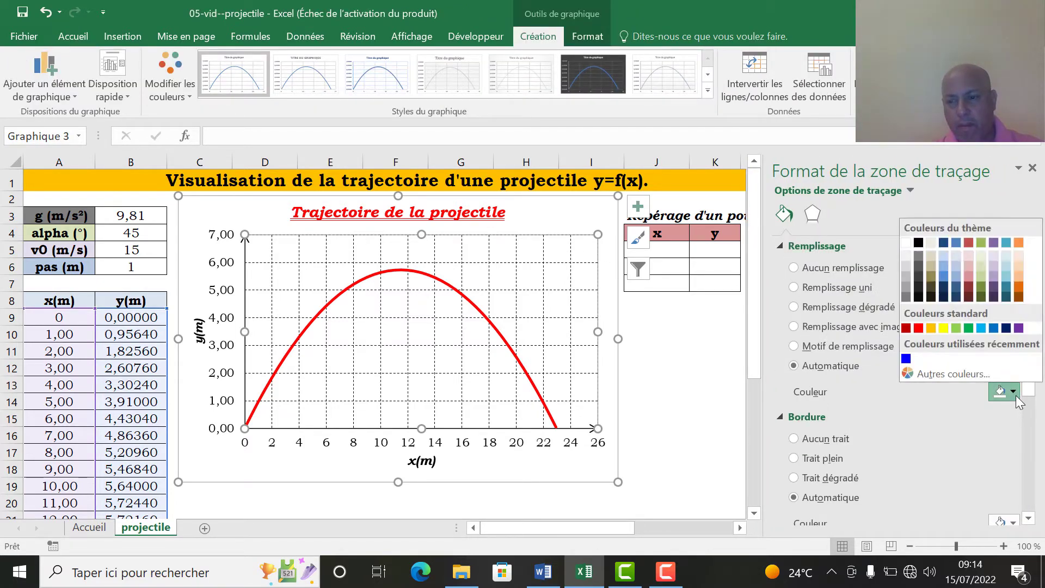
pyautogui.click(904, 275)
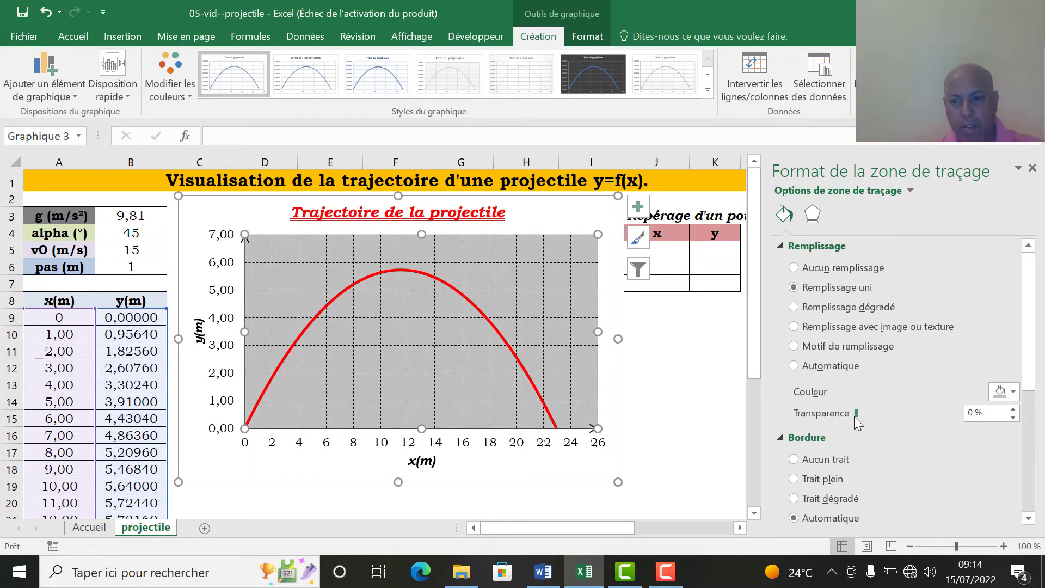
pyautogui.moveTo(856, 413); pyautogui.dragTo(899, 413)
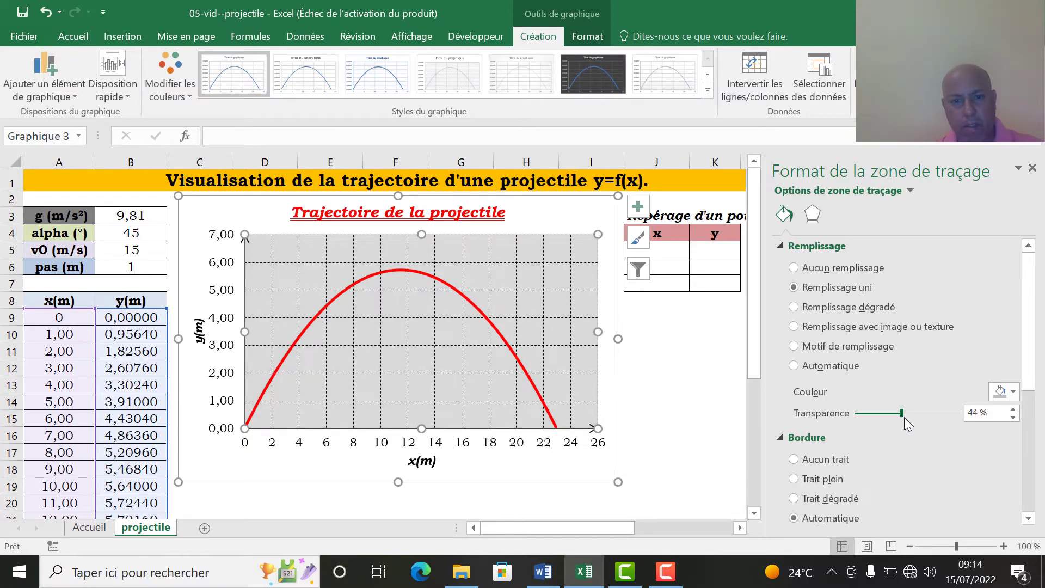
pyautogui.moveTo(905, 418); pyautogui.dragTo(908, 419)
pyautogui.click(672, 388)
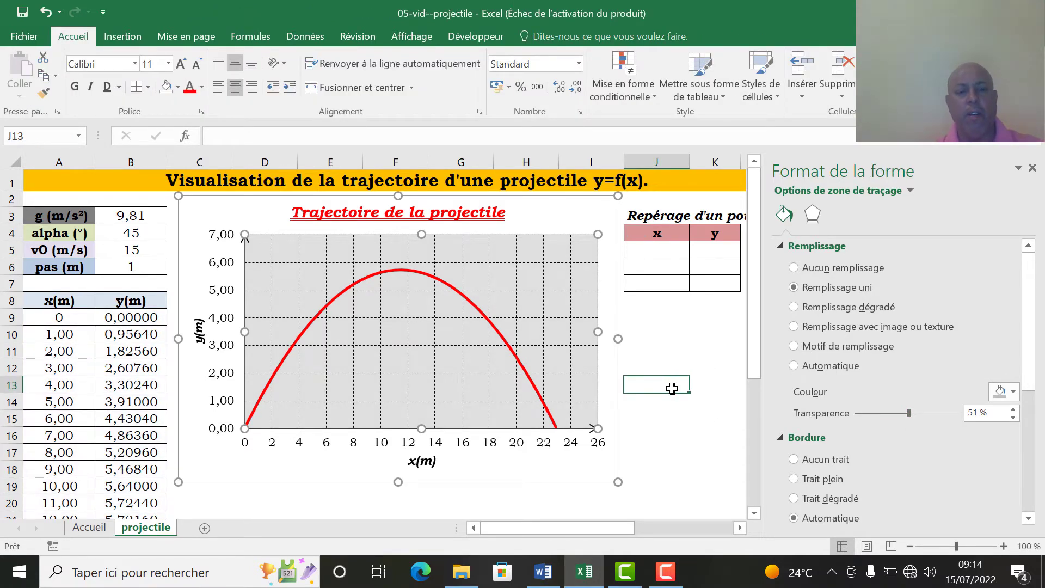
pyautogui.click(1033, 168)
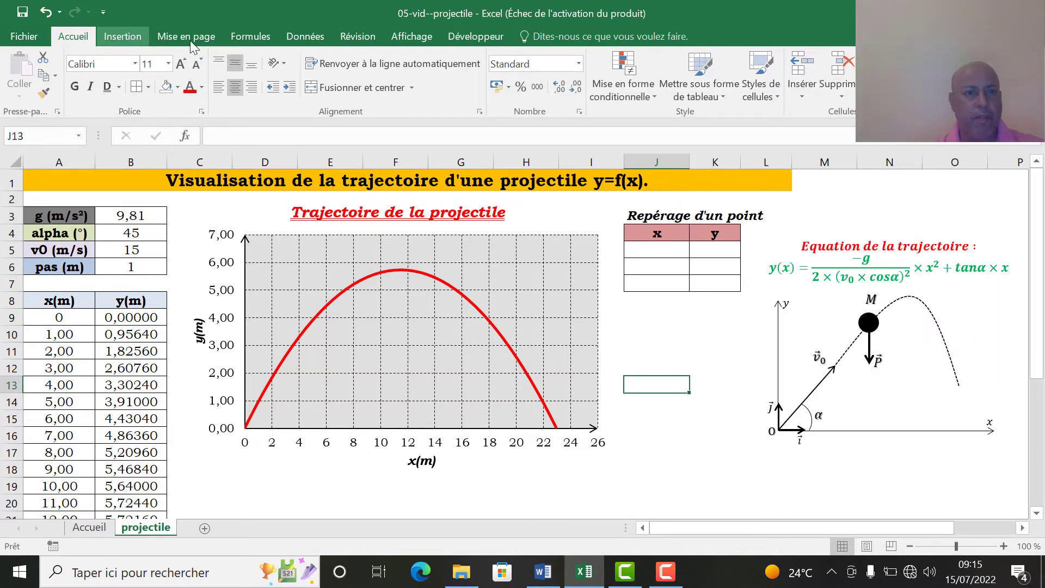
# Draw a vertical straight line on the chart from 8 on the horizontal axis up to the curve.
pyautogui.click(122, 36)
pyautogui.click(200, 92)
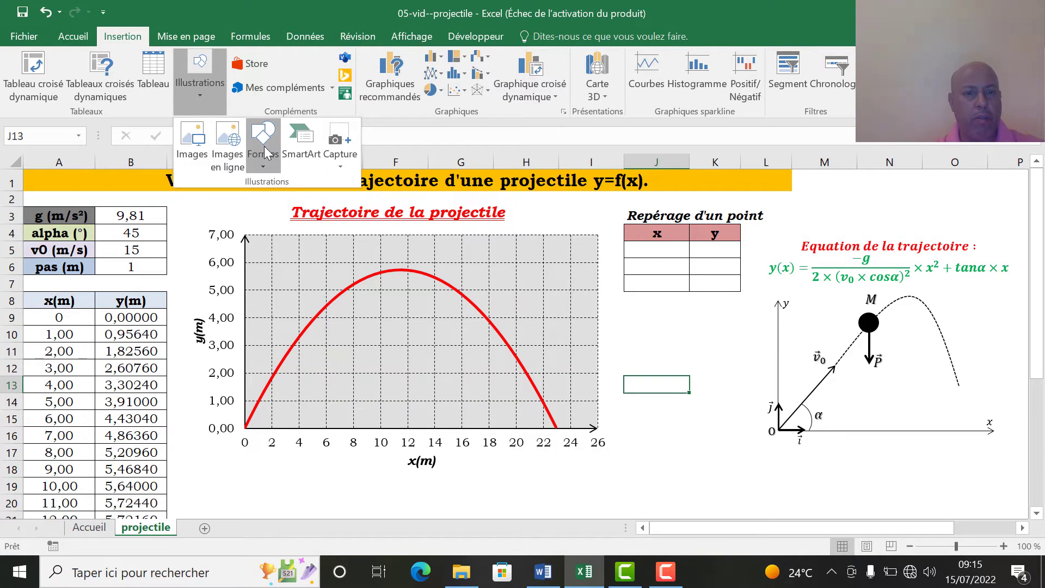
pyautogui.click(264, 152)
pyautogui.click(271, 199)
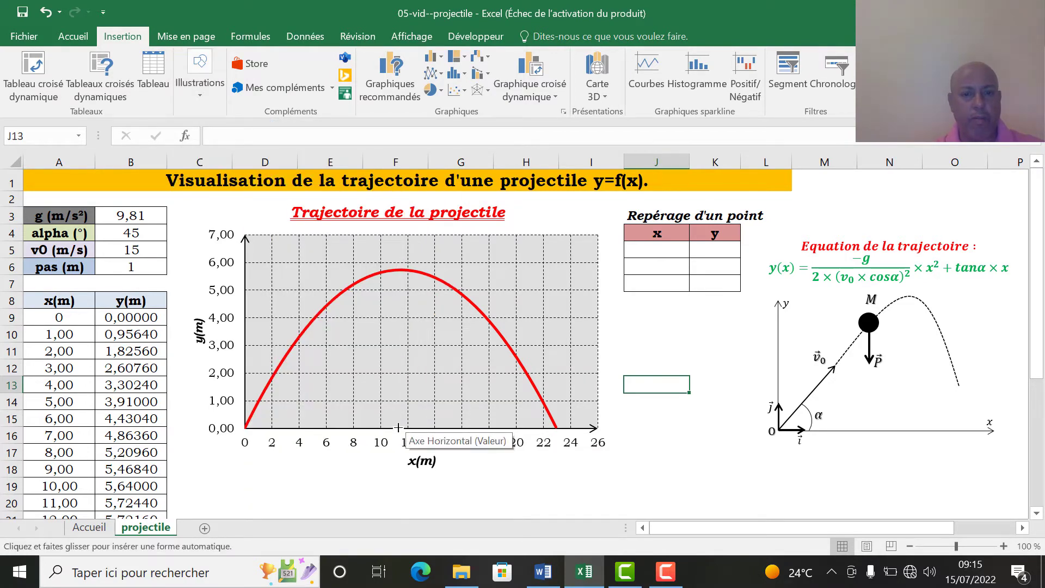
pyautogui.moveTo(352, 428); pyautogui.dragTo(354, 284)
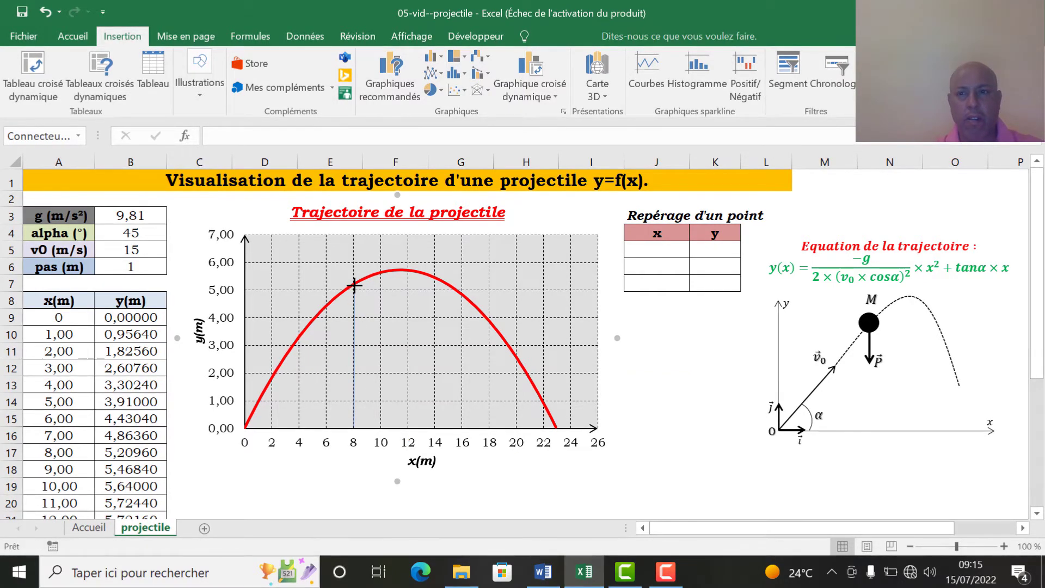
pyautogui.click(540, 37)
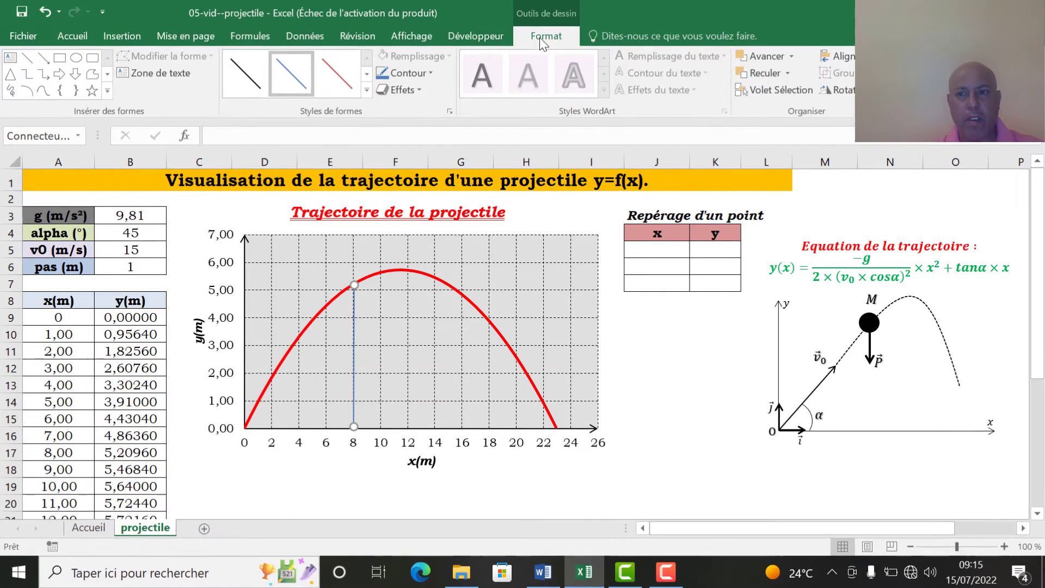
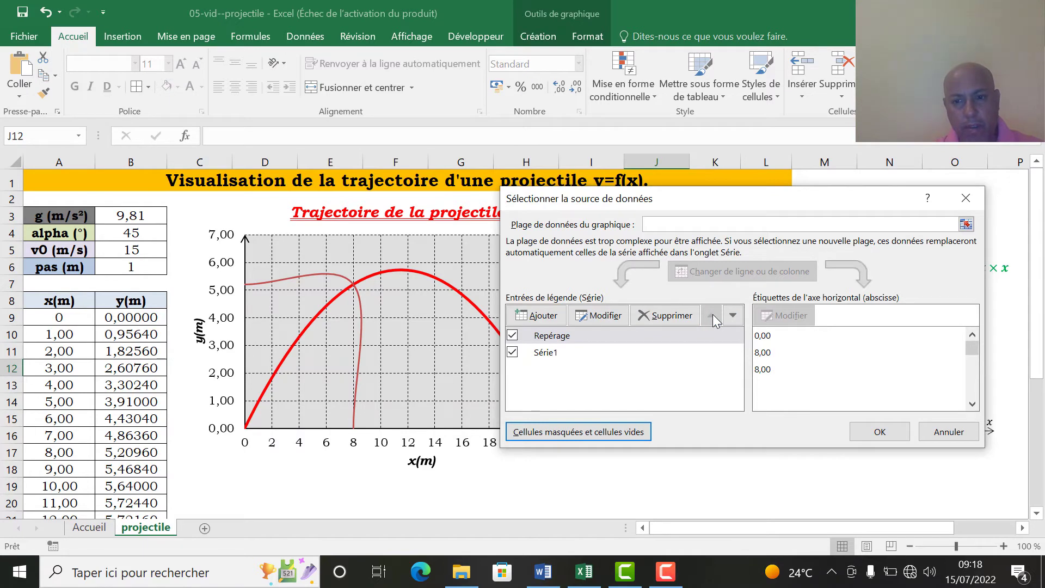
# Accept the chart's data source with the Repérage series and change that series' chart type to scatter with straight lines and markers.
pyautogui.click(879, 432)
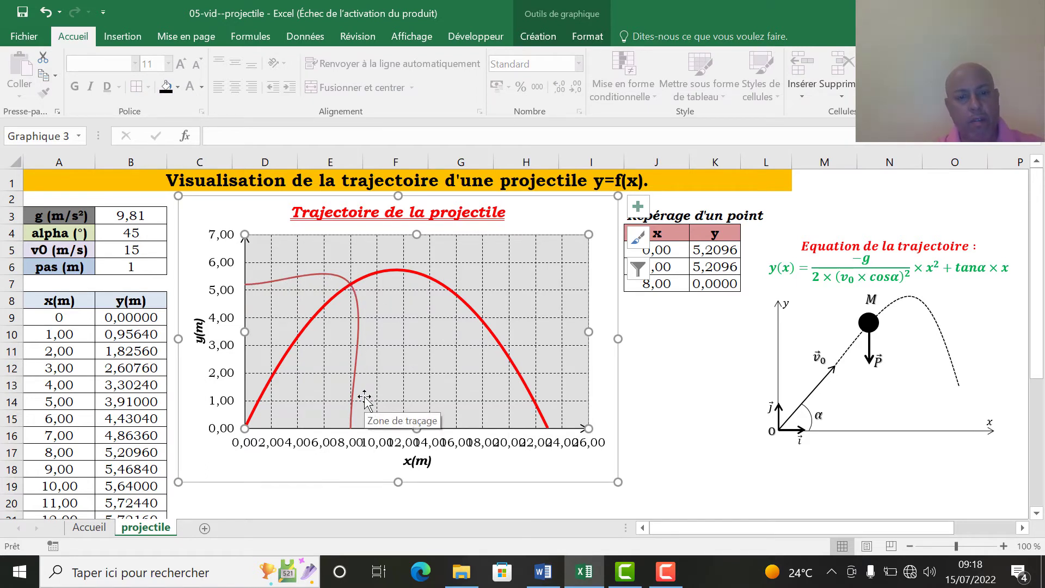
pyautogui.click(359, 344)
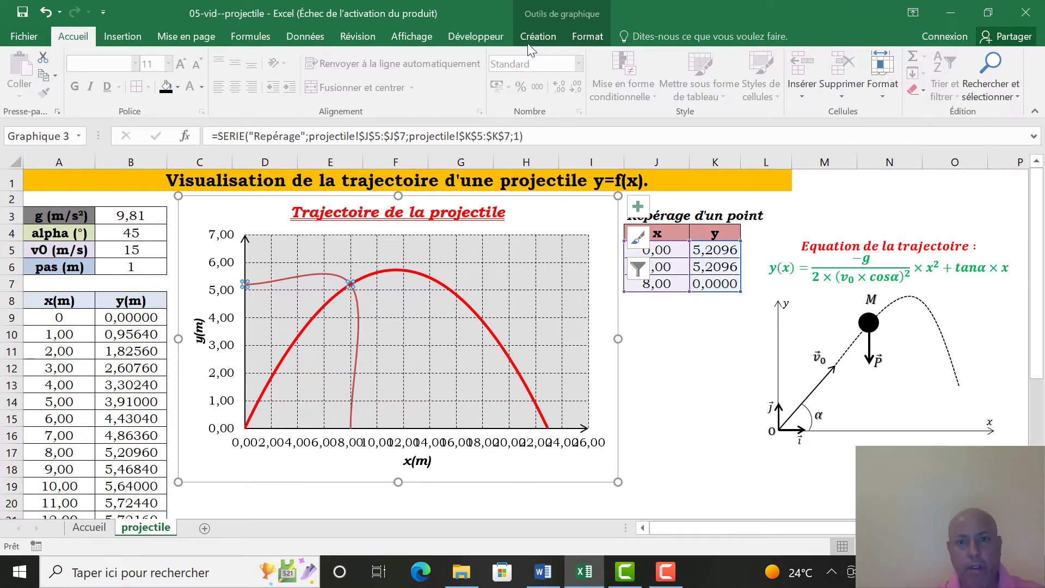
pyautogui.click(534, 37)
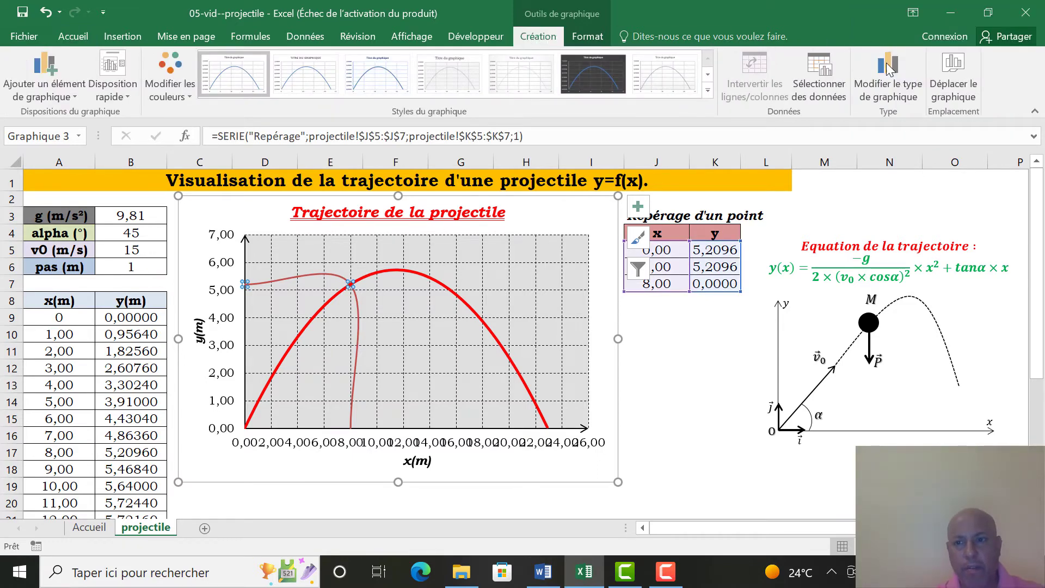
pyautogui.click(891, 70)
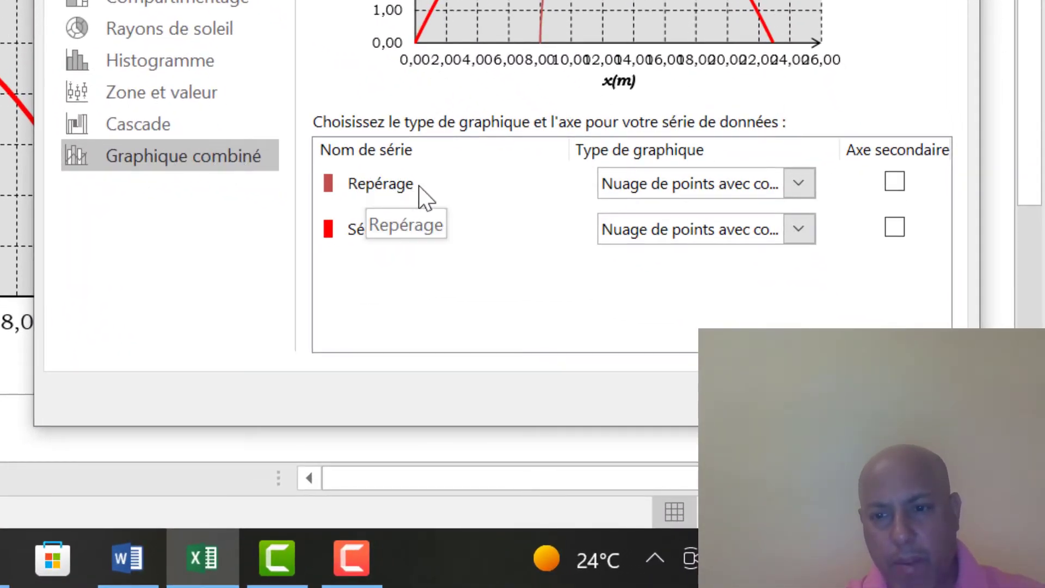
pyautogui.click(790, 182)
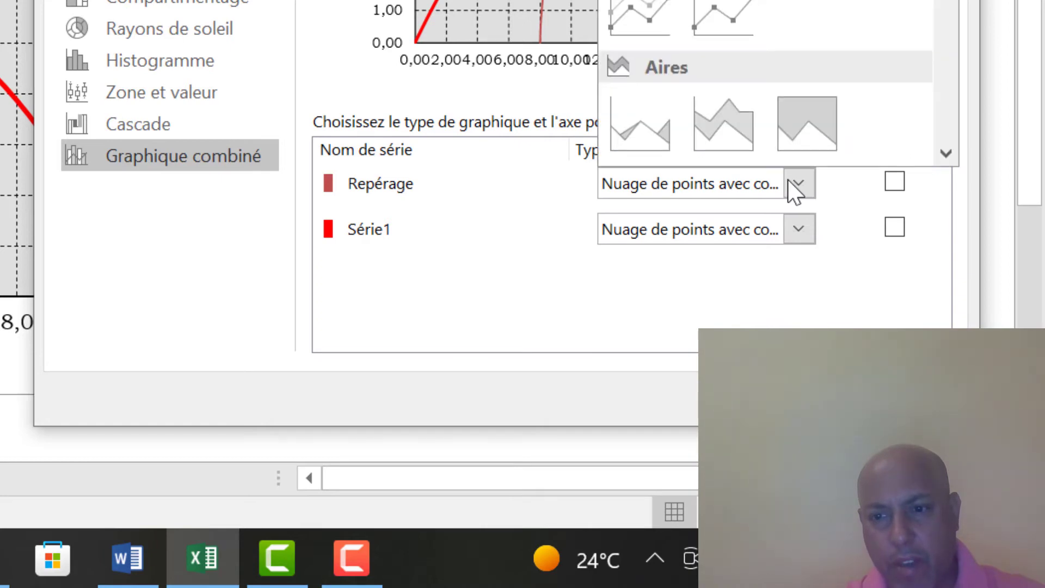
pyautogui.scroll(-3, 859, 78)
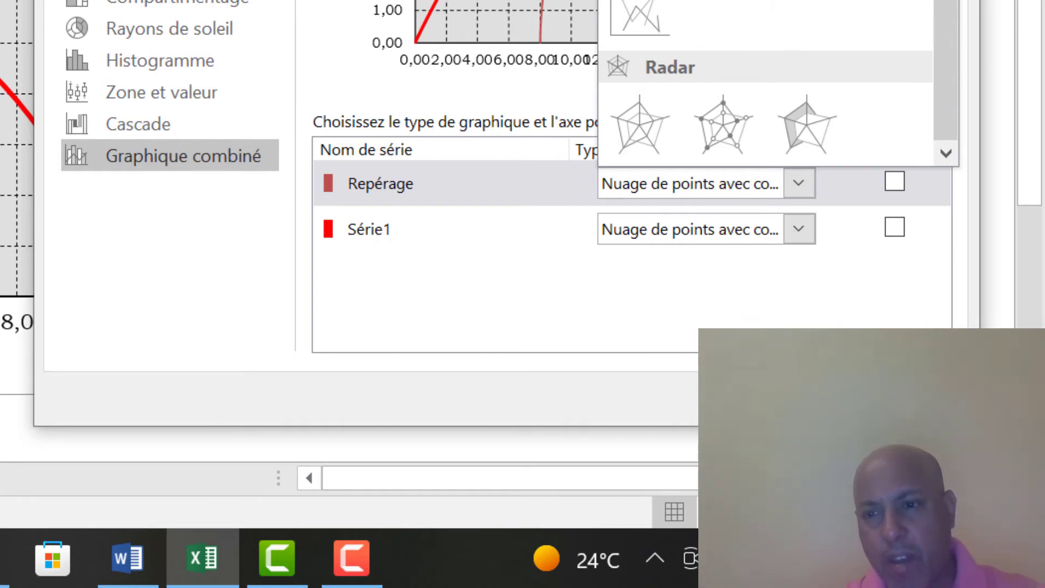
pyautogui.click(891, 0)
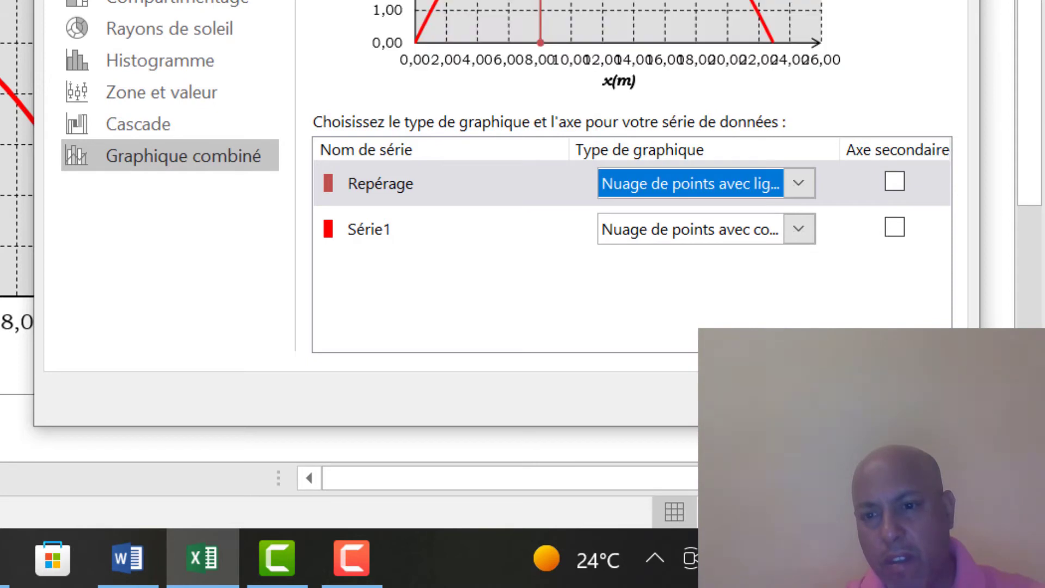
# Set the Série1 chart type to scatter with smoothed curves and markers, and apply the combined chart types.
pyautogui.click(796, 230)
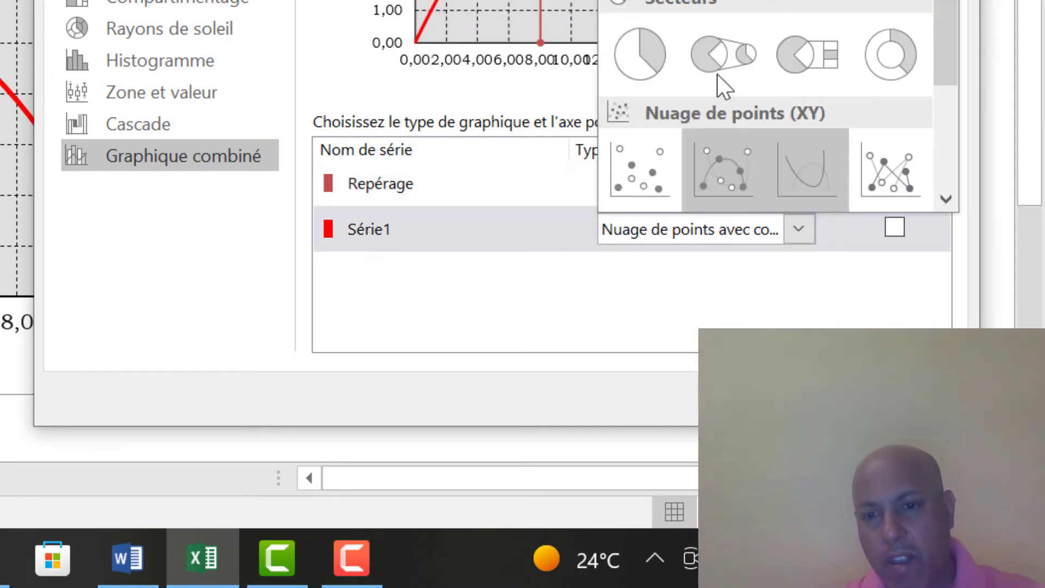
pyautogui.moveTo(946, 21); pyautogui.dragTo(949, 109)
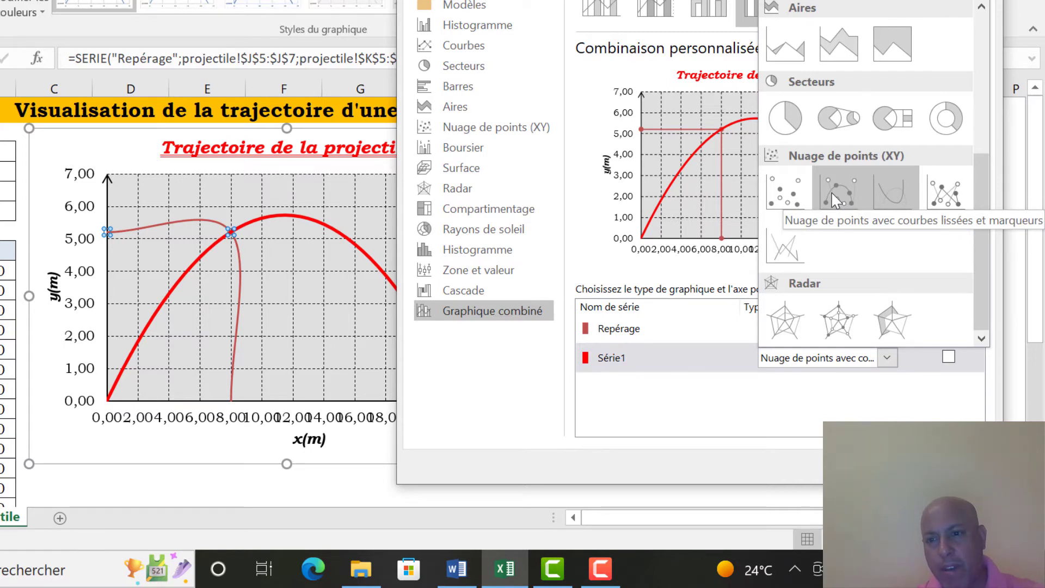
pyautogui.click(836, 196)
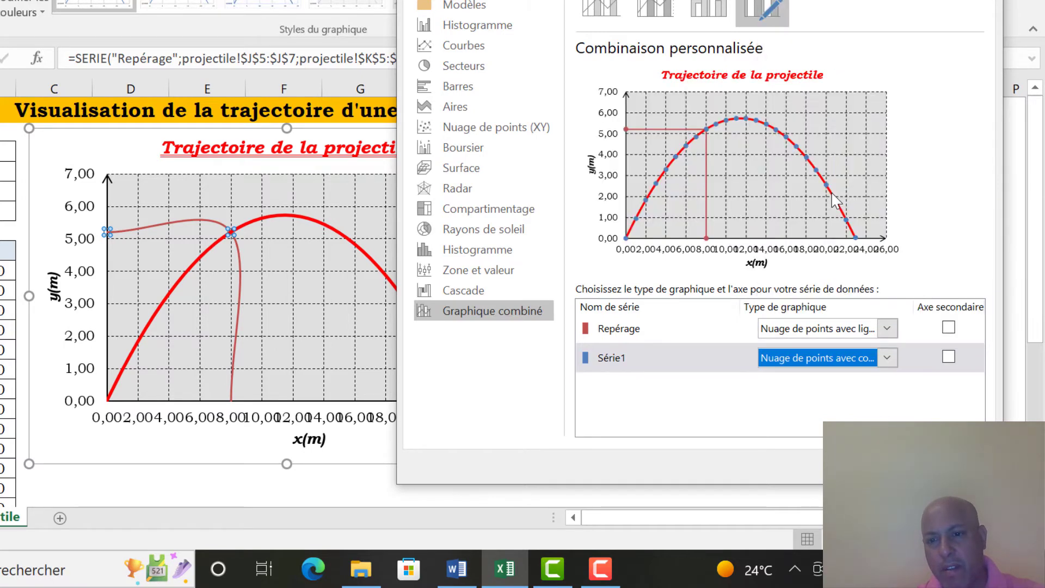
pyautogui.press('Return')
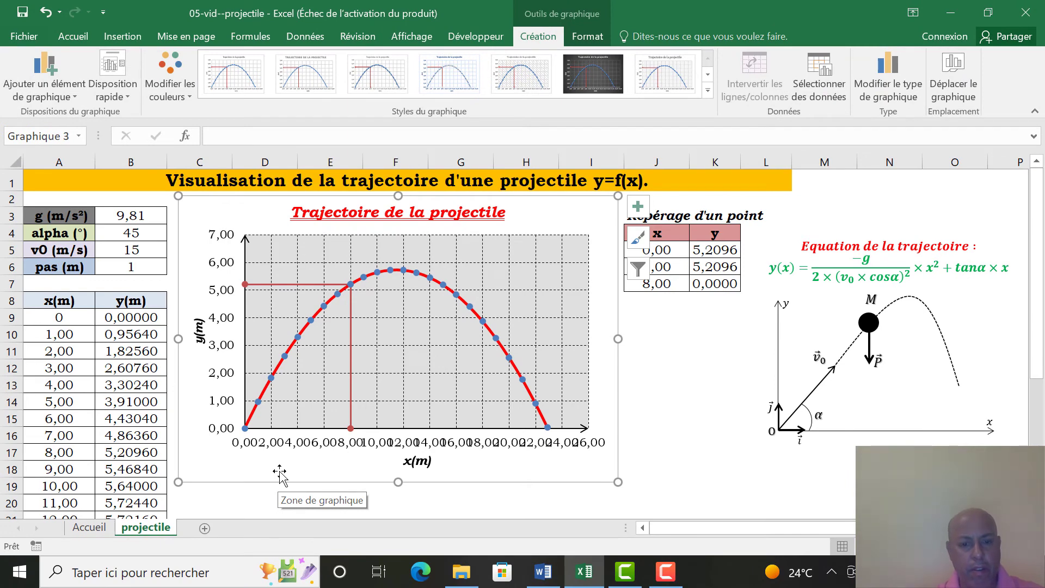
# Change the Série1 chart type to scatter with smoothed curves without markers, and deselect the chart.
pyautogui.click(350, 329)
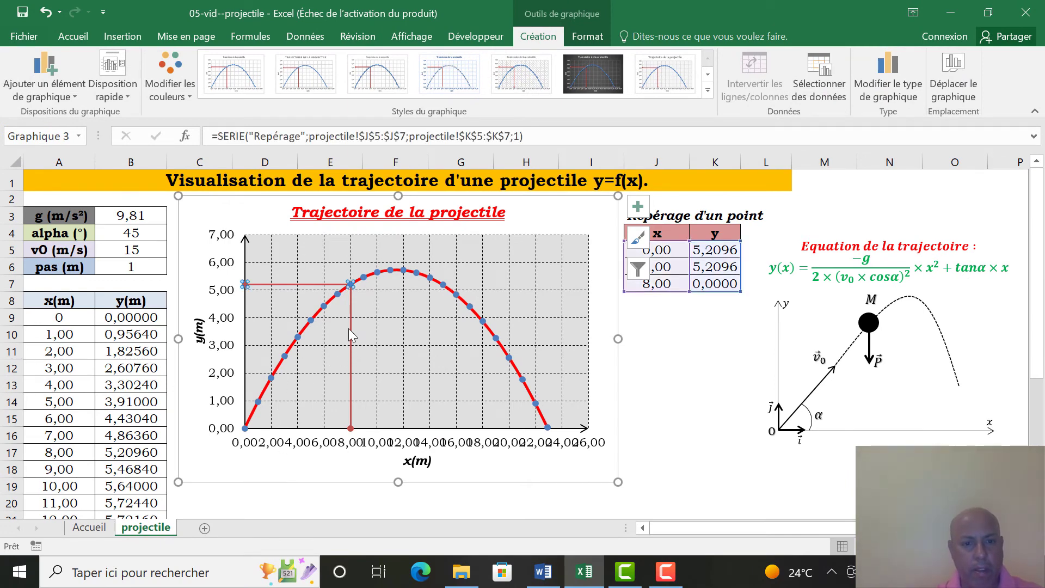
pyautogui.click(896, 84)
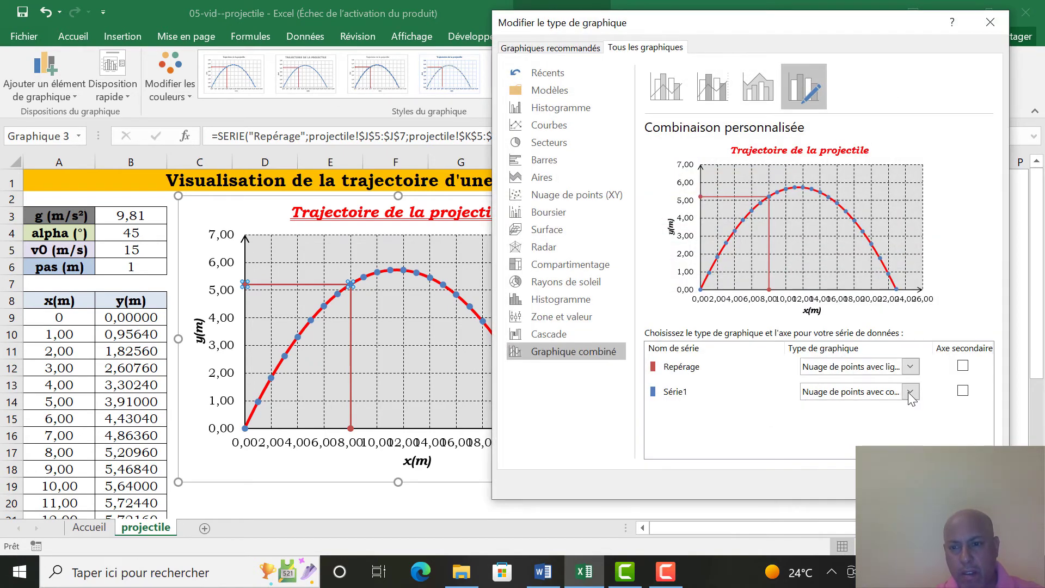
pyautogui.click(909, 392)
pyautogui.scroll(-5, 890, 371)
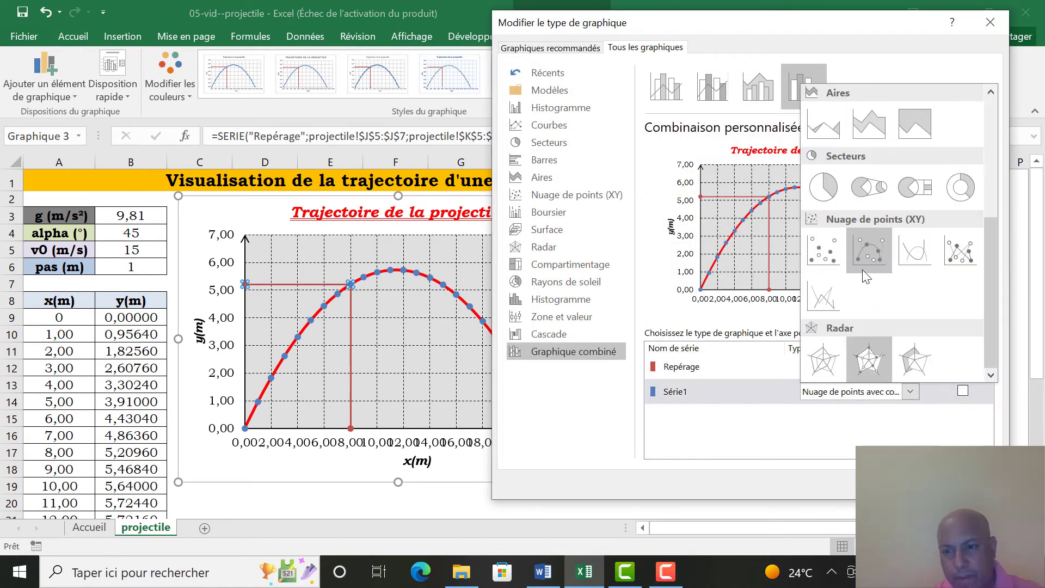
pyautogui.click(923, 252)
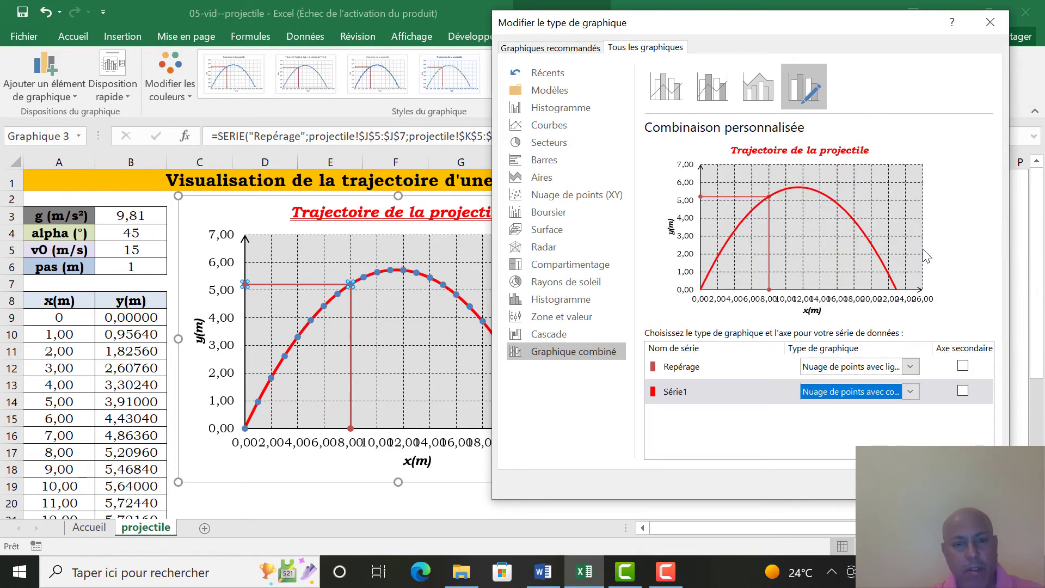
pyautogui.click(902, 484)
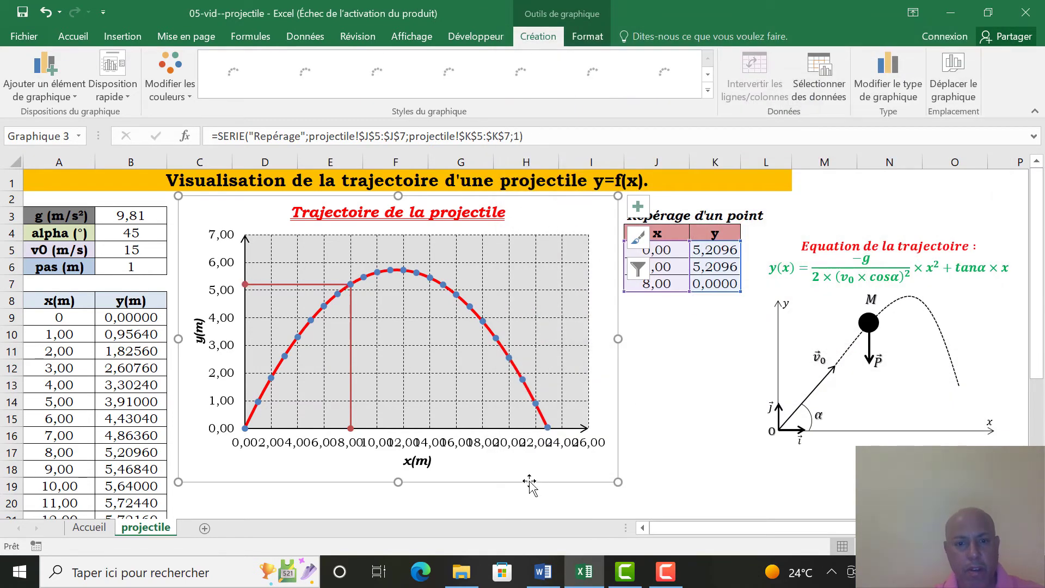
pyautogui.click(527, 478)
pyautogui.click(489, 501)
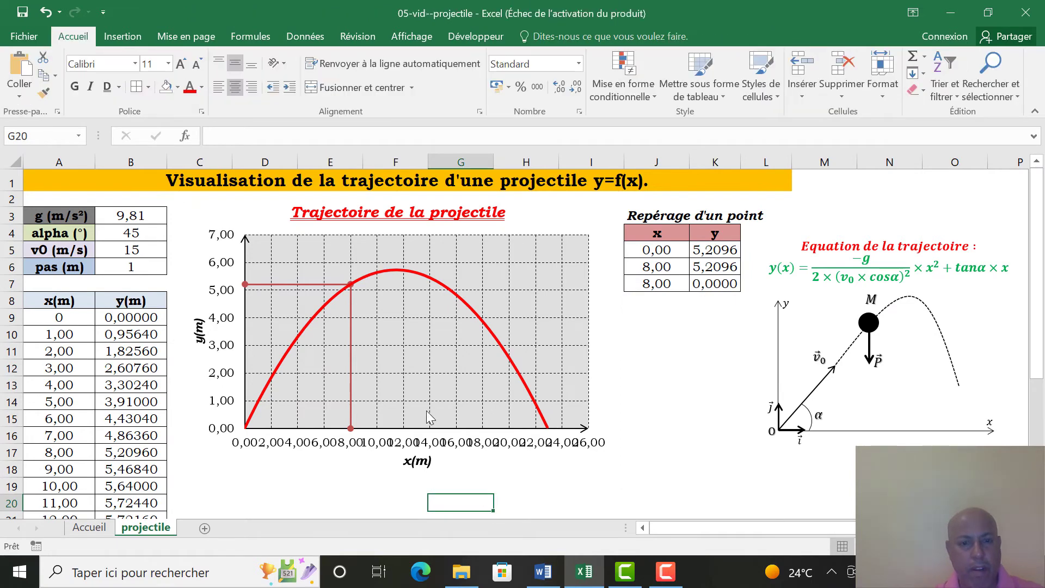
# Color the vertical segment of the Repérage series at x = 8 green with a solid line.
pyautogui.click(351, 348)
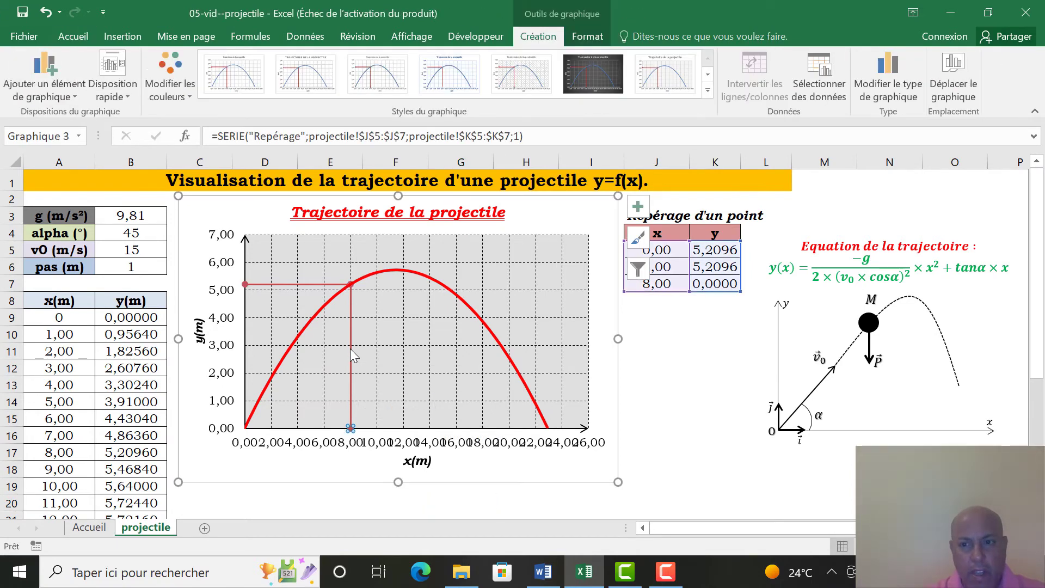
pyautogui.doubleClick(271, 284)
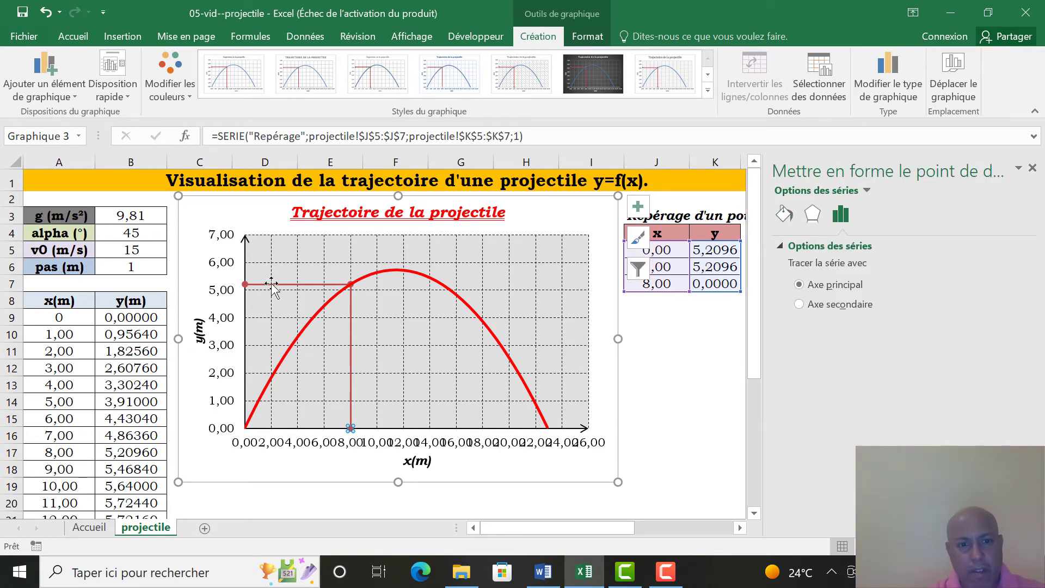
pyautogui.click(784, 214)
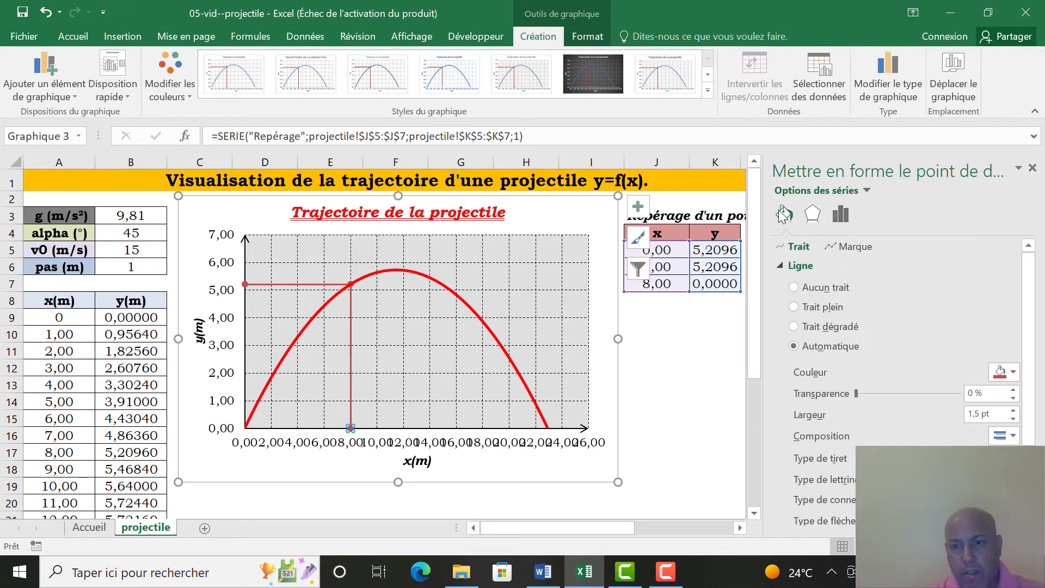
pyautogui.click(1014, 373)
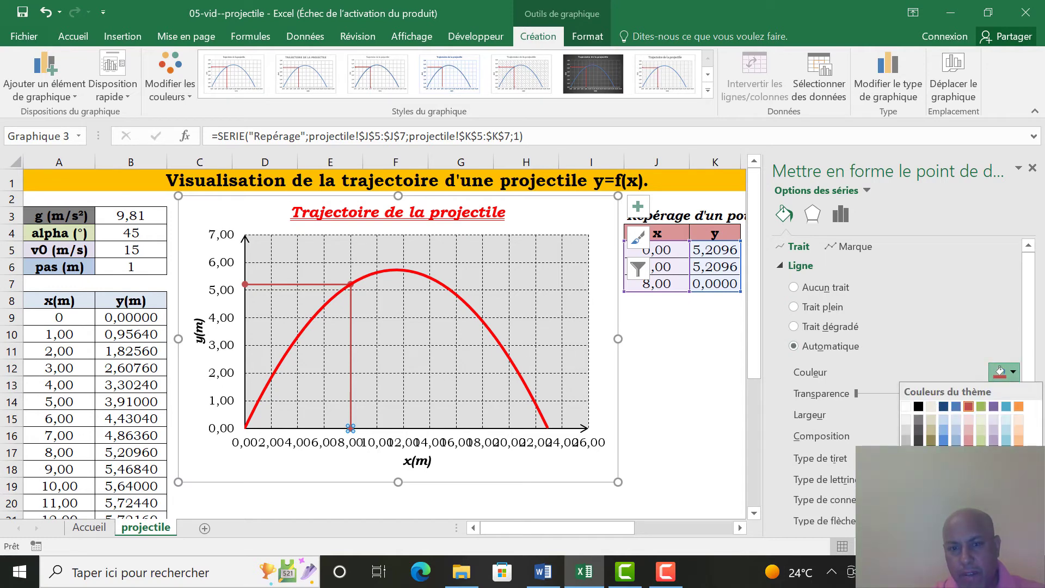
pyautogui.click(981, 406)
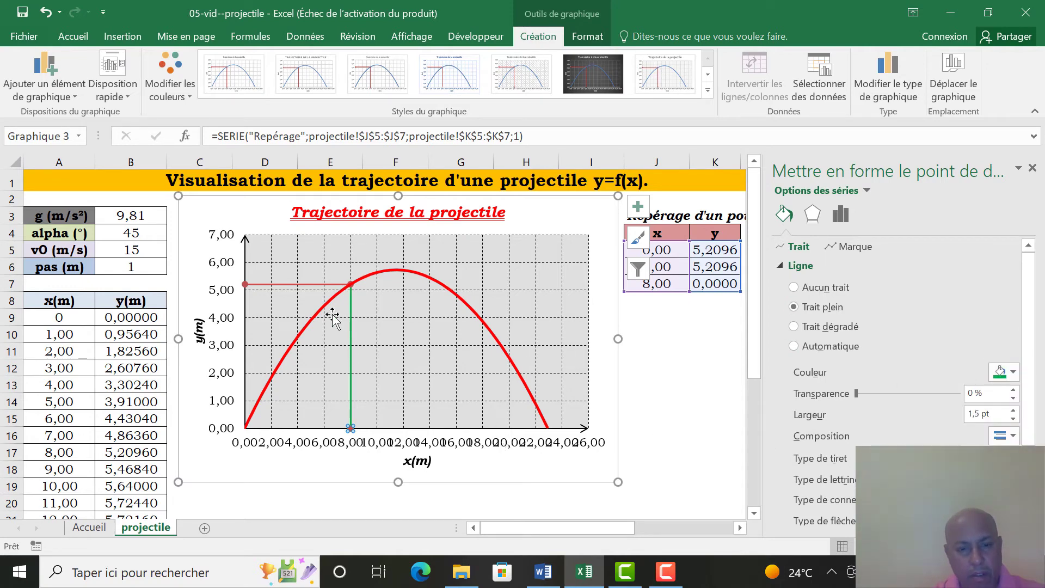
# Color the horizontal segment of the Repérage series green with a solid line, and deselect the chart.
pyautogui.click(289, 285)
pyautogui.click(289, 284)
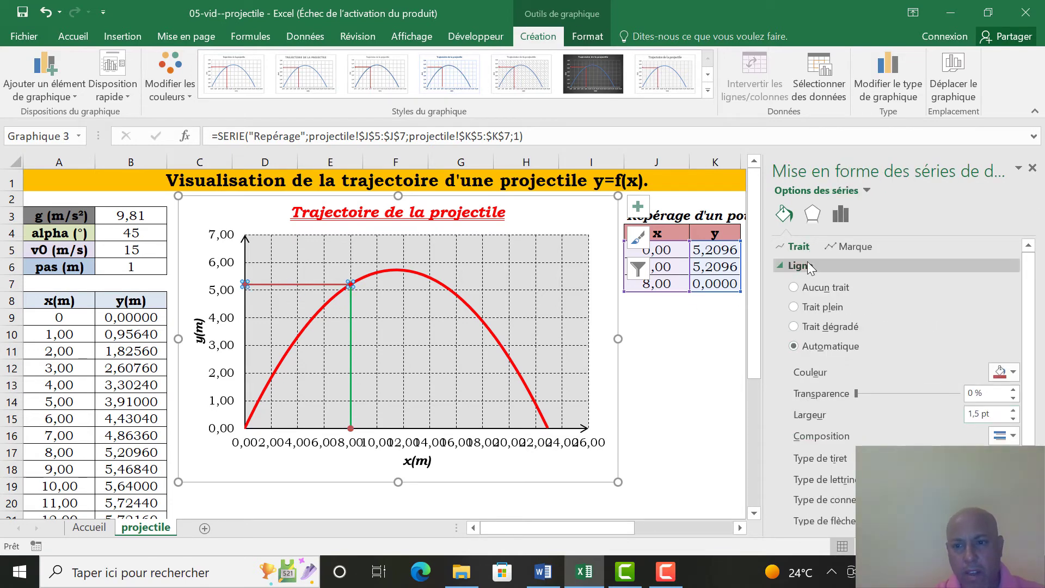
pyautogui.click(1012, 372)
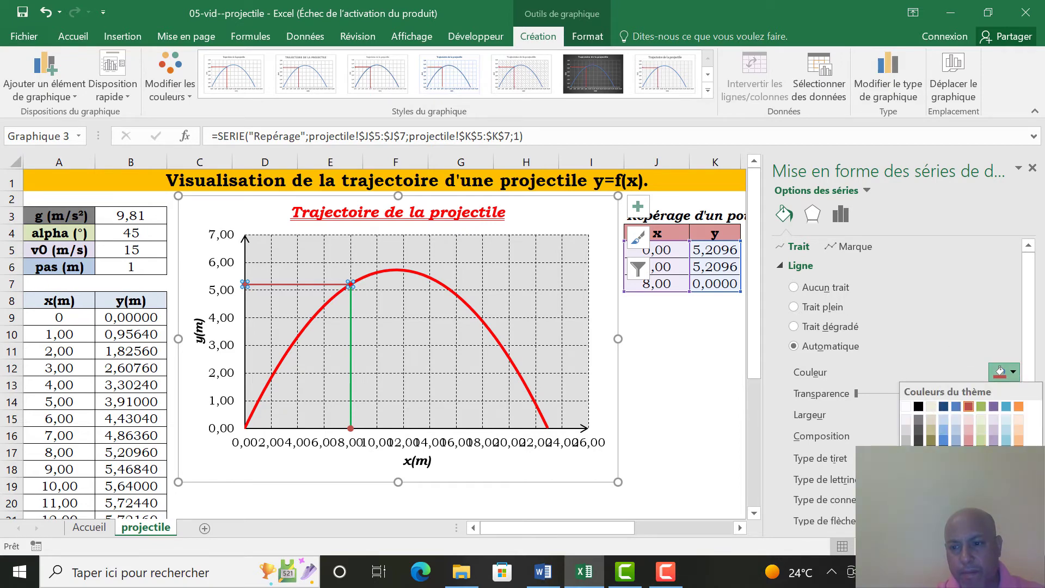
pyautogui.click(968, 490)
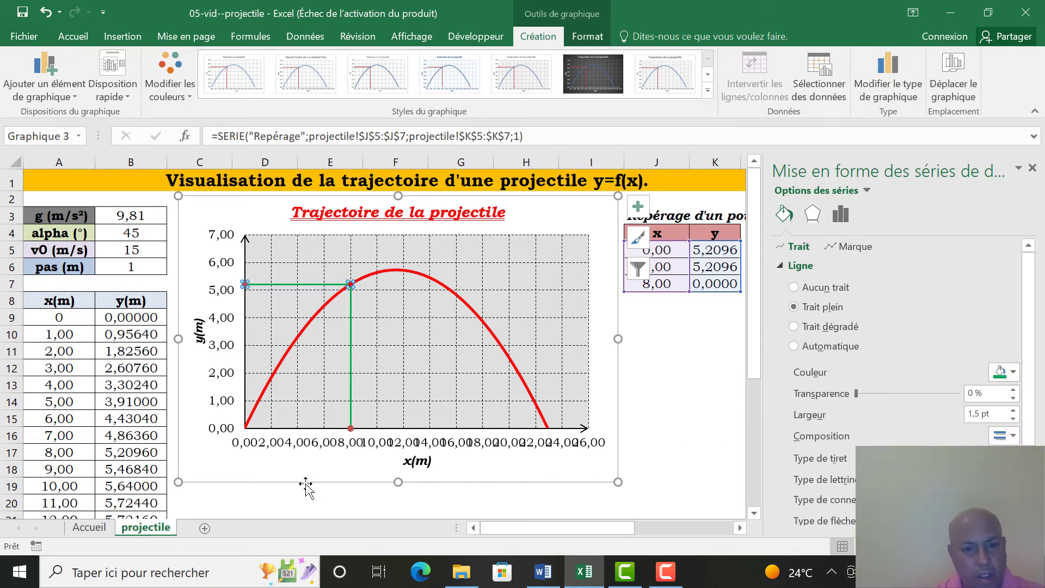
pyautogui.click(278, 489)
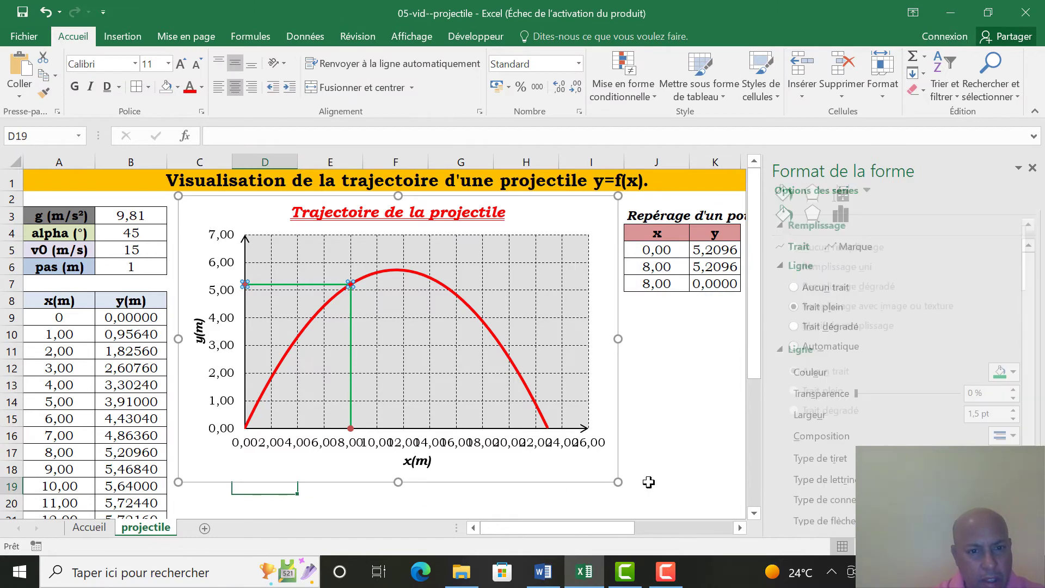
pyautogui.click(710, 387)
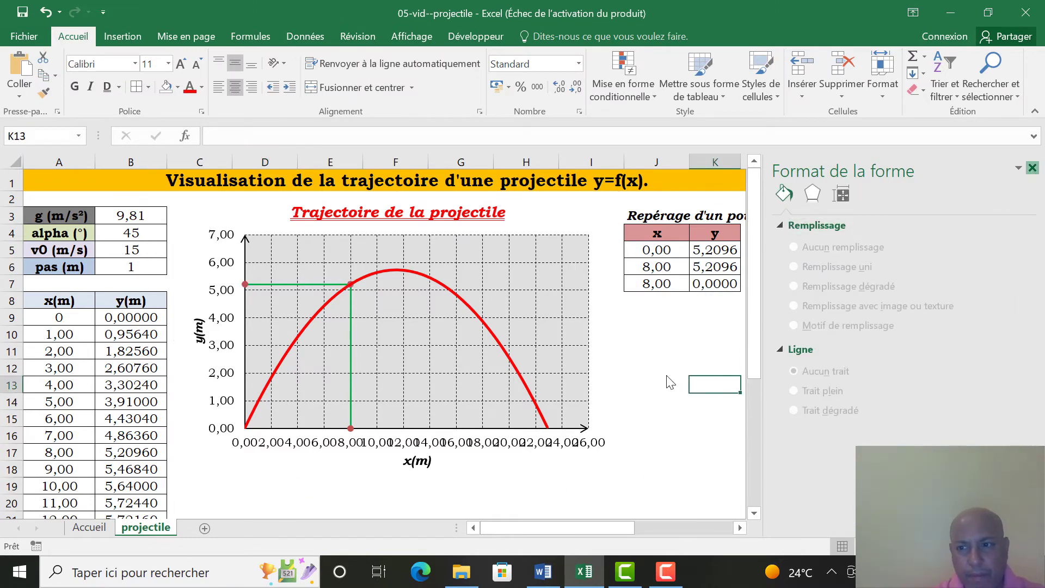
# Fill the Repérage marker located on the trajectory curve at x = 8 with the recently used blue.
pyautogui.click(301, 292)
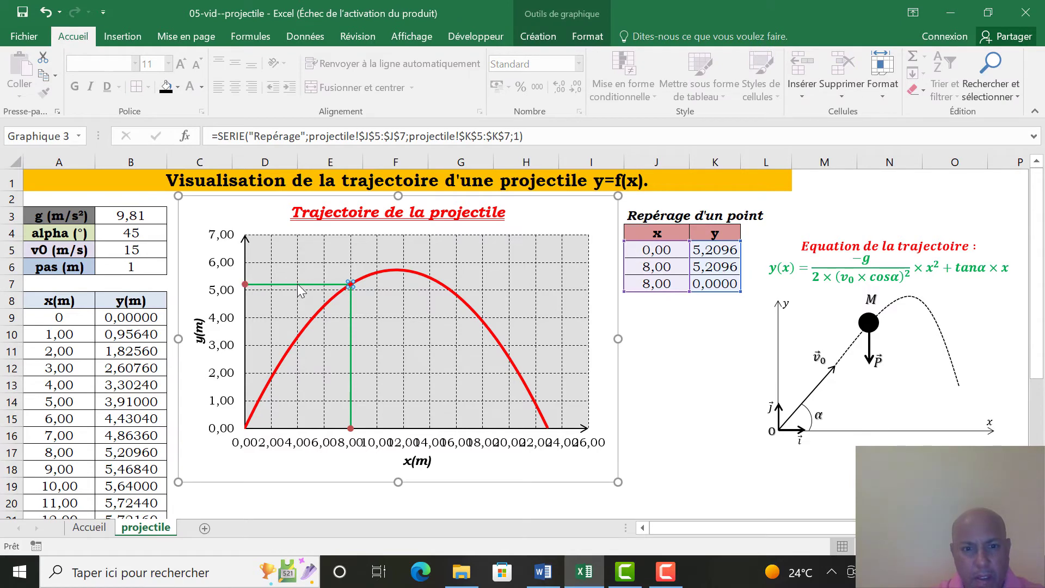
pyautogui.doubleClick(300, 284)
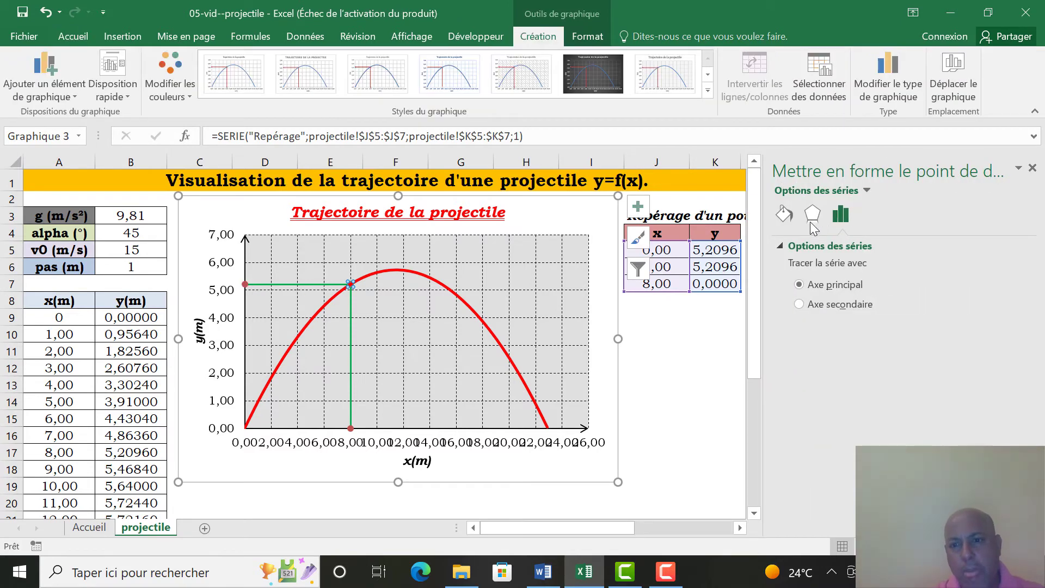
pyautogui.click(782, 216)
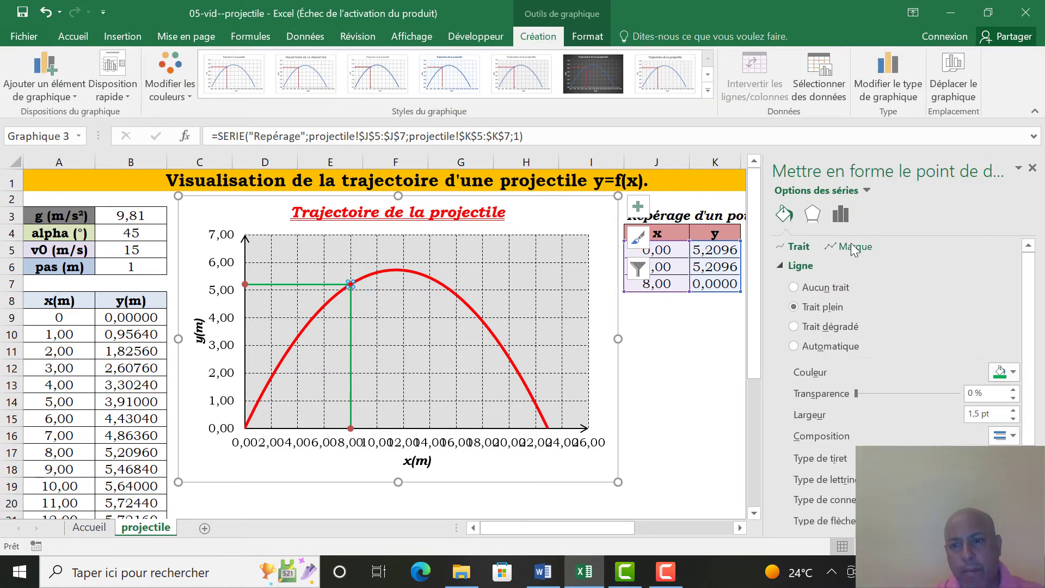
pyautogui.click(853, 247)
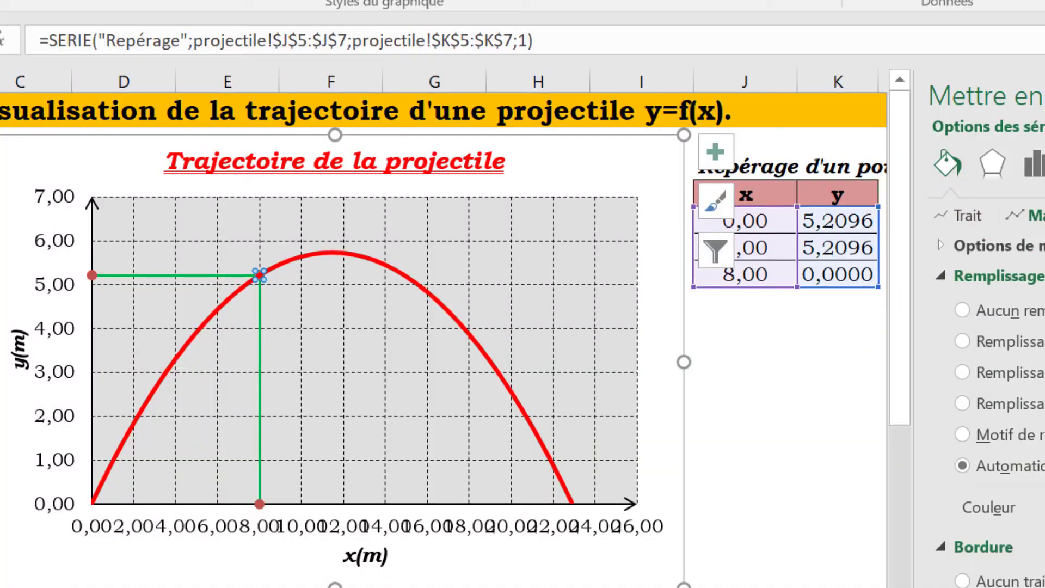
pyautogui.click(945, 243)
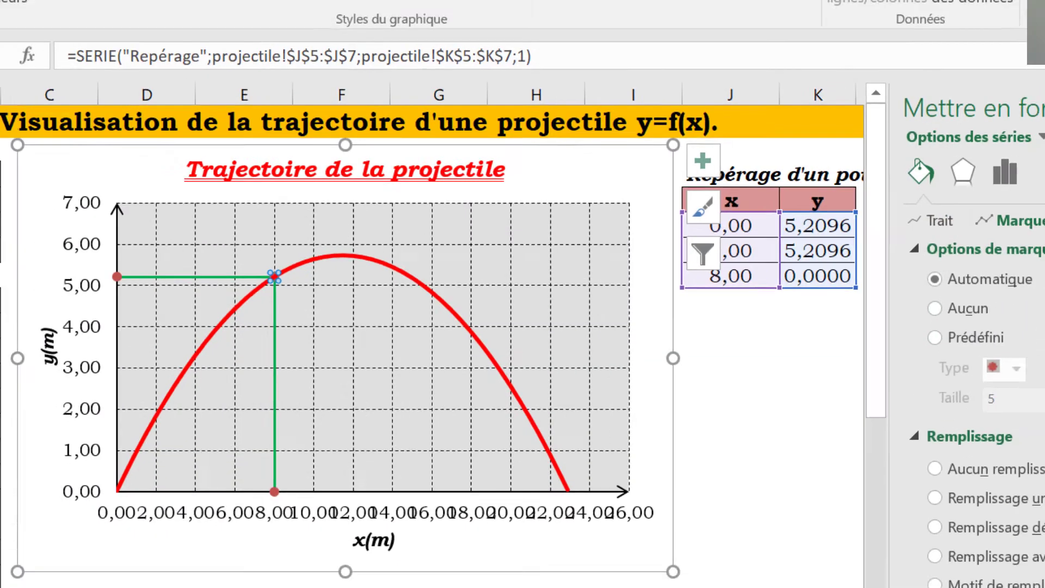
pyautogui.moveTo(1028, 314); pyautogui.dragTo(1028, 373)
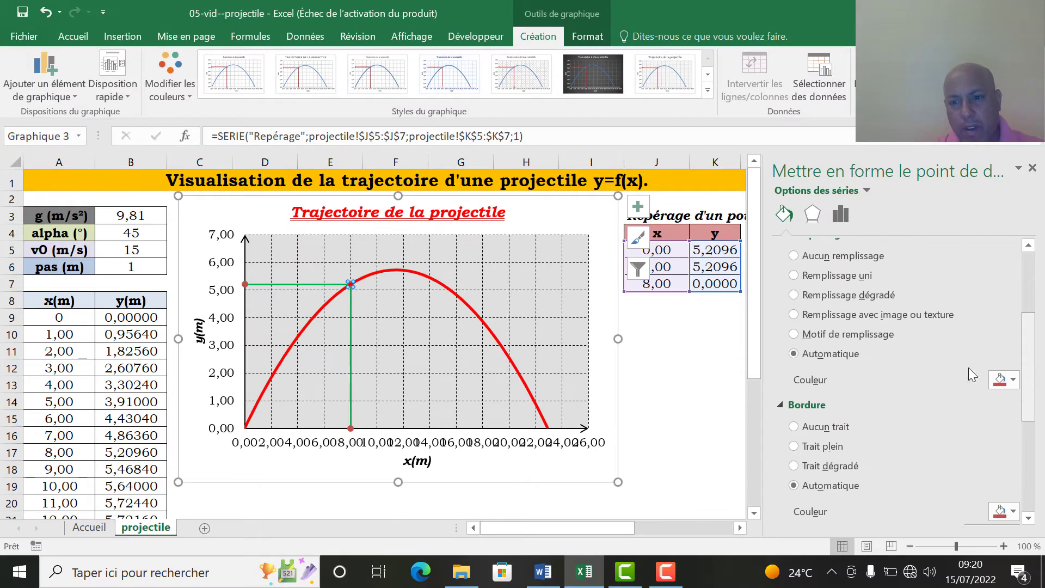
pyautogui.click(1012, 380)
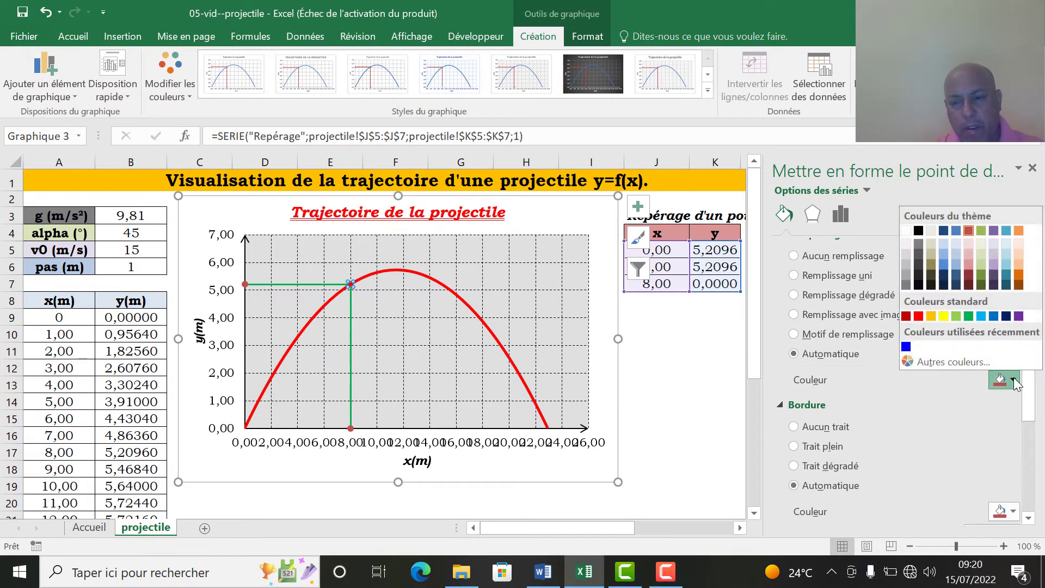
pyautogui.click(905, 347)
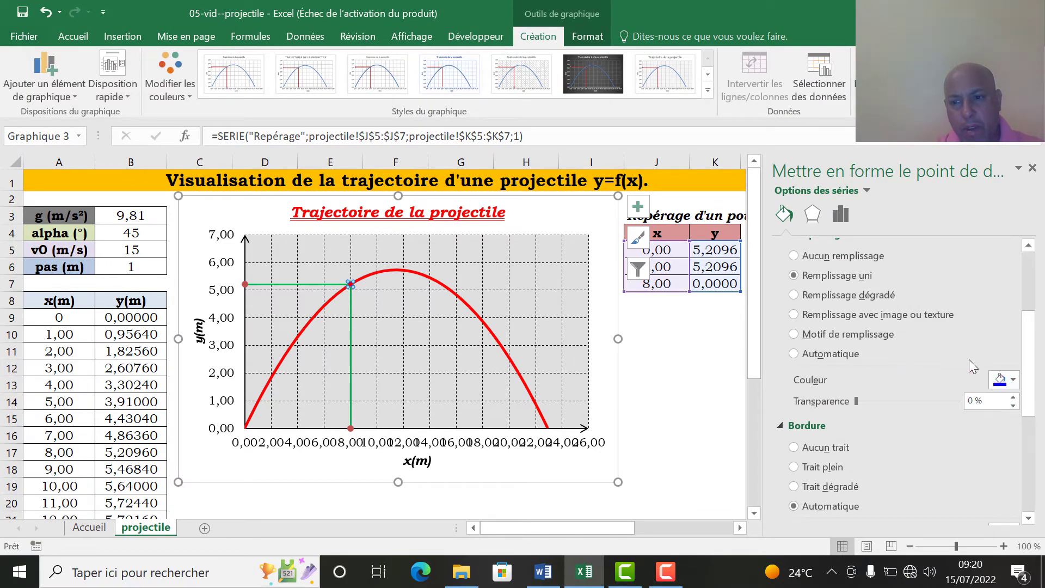
# Set the border of the Repérage marker on the curve to the same recently used blue.
pyautogui.moveTo(1034, 396); pyautogui.dragTo(1037, 435)
pyautogui.scroll(-3, 1022, 352)
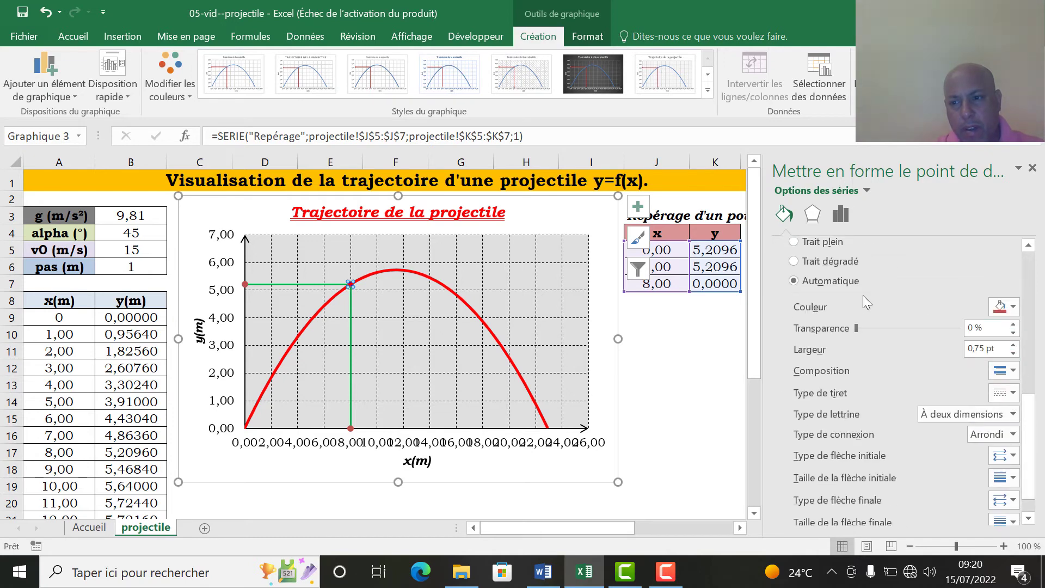
pyautogui.scroll(2, 895, 295)
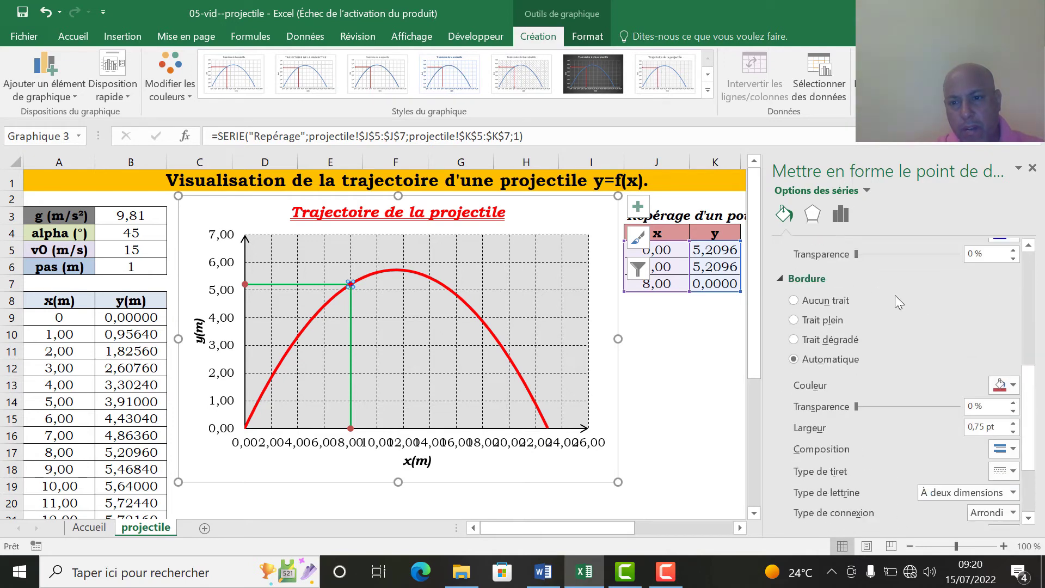
pyautogui.click(1004, 385)
pyautogui.click(906, 348)
pyautogui.moveTo(1035, 384); pyautogui.dragTo(1035, 477)
pyautogui.moveTo(1038, 370); pyautogui.dragTo(1039, 257)
# Color the horizontal segment of the Repérage series blue and give it a dashed line style.
pyautogui.click(791, 247)
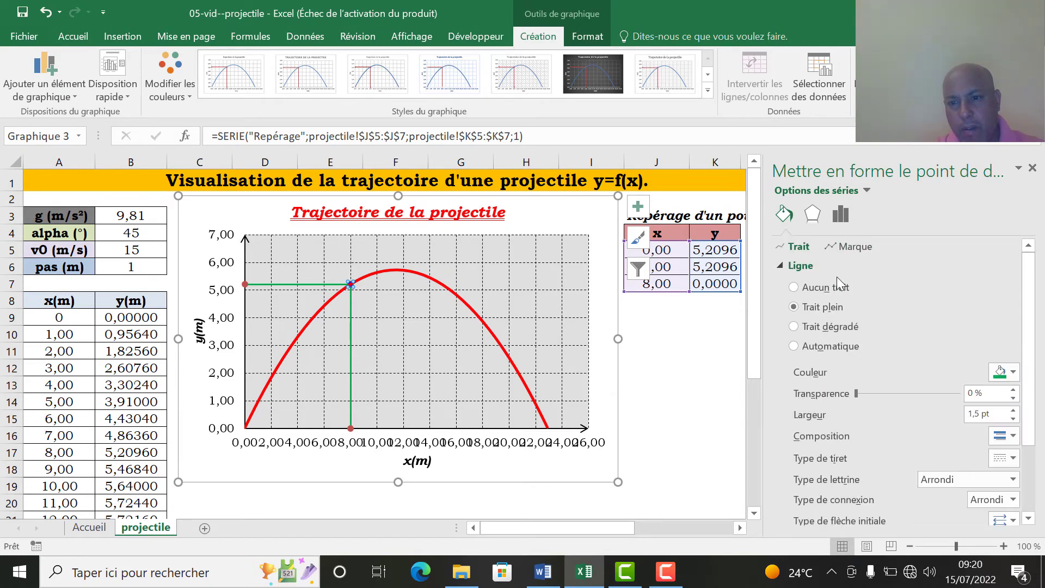
pyautogui.click(1012, 373)
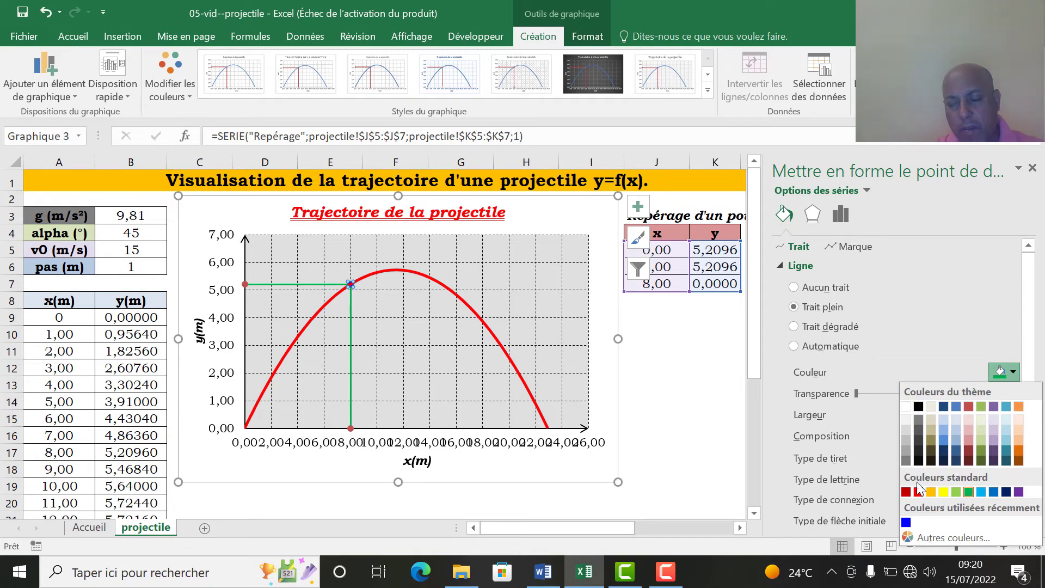
pyautogui.click(905, 523)
pyautogui.click(1012, 458)
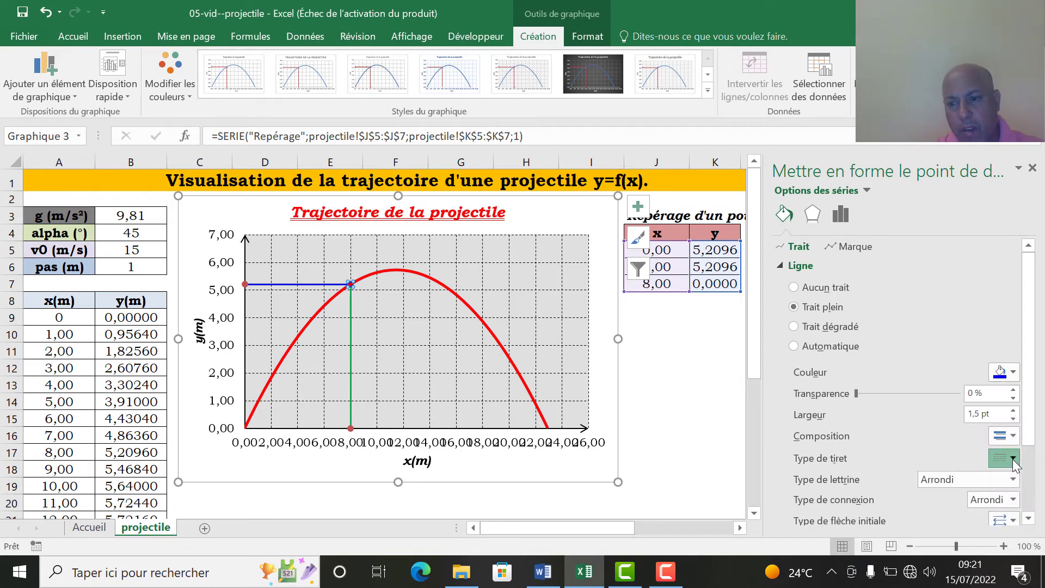
pyautogui.click(1003, 385)
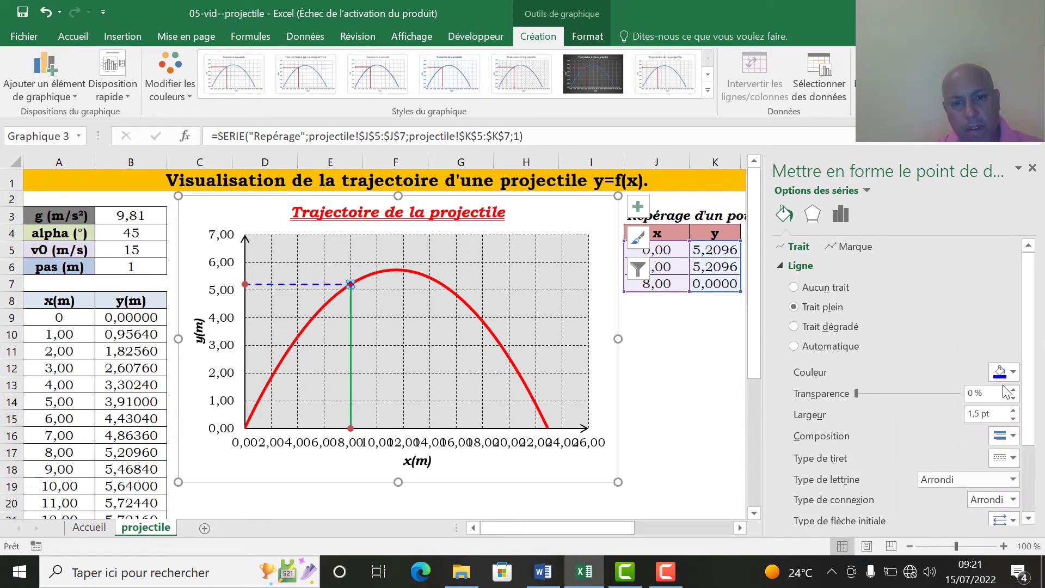
# Make the vertical Repérage segment at x = 8 dashed and blue, and deselect the chart.
pyautogui.click(358, 342)
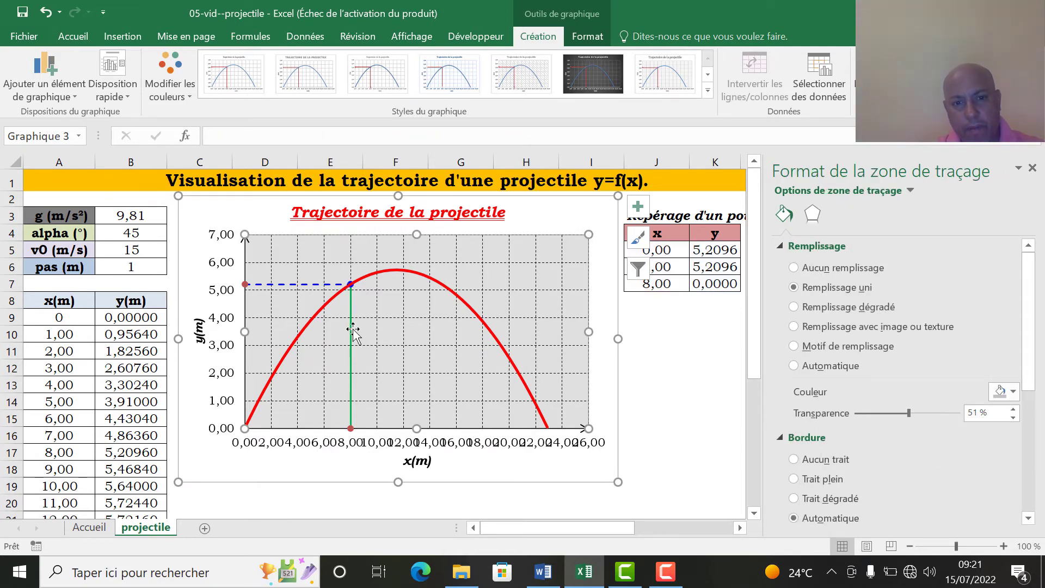
pyautogui.click(352, 332)
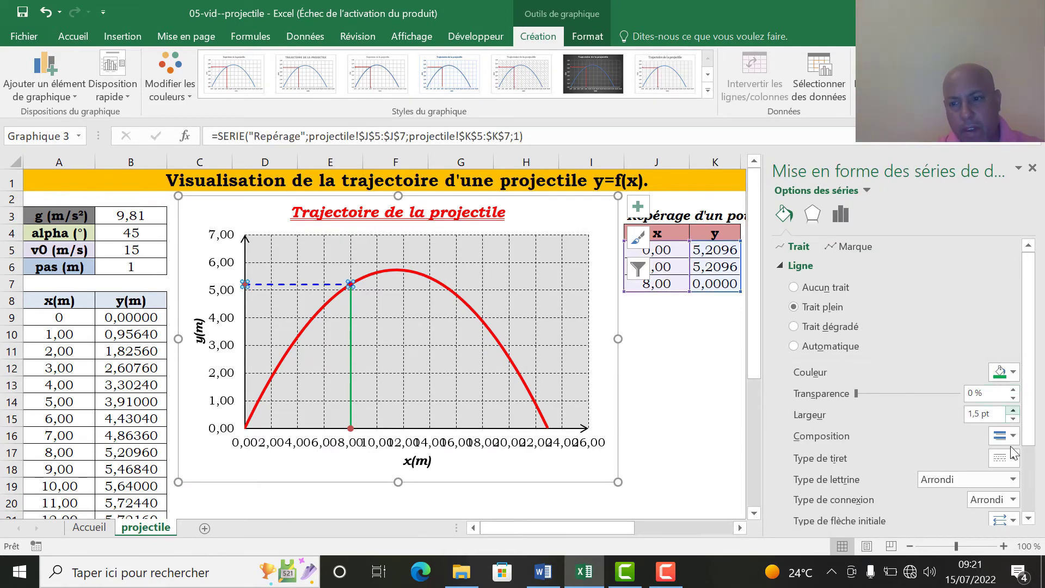
pyautogui.click(1011, 461)
pyautogui.click(1005, 385)
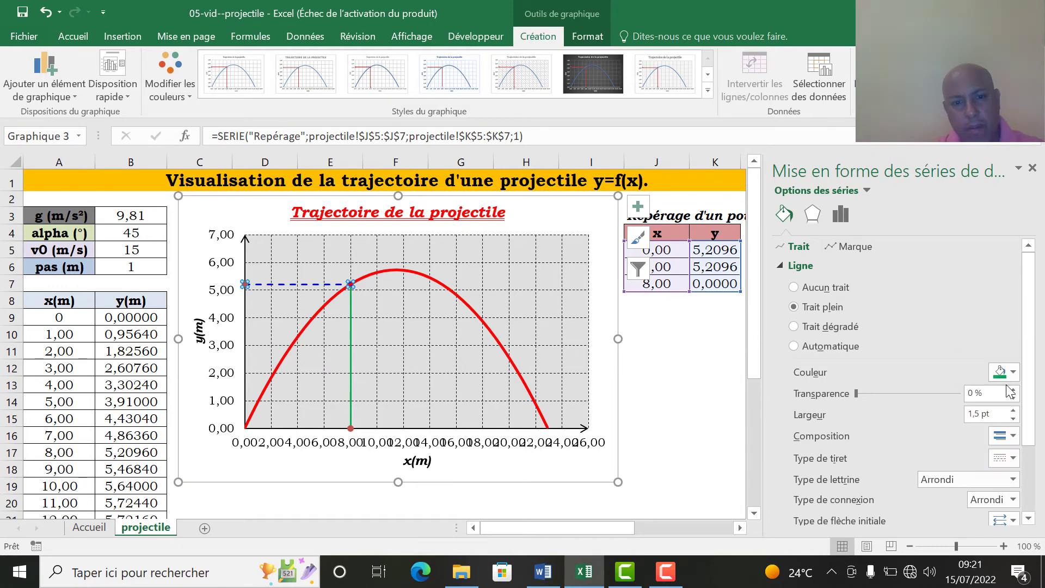
pyautogui.click(349, 326)
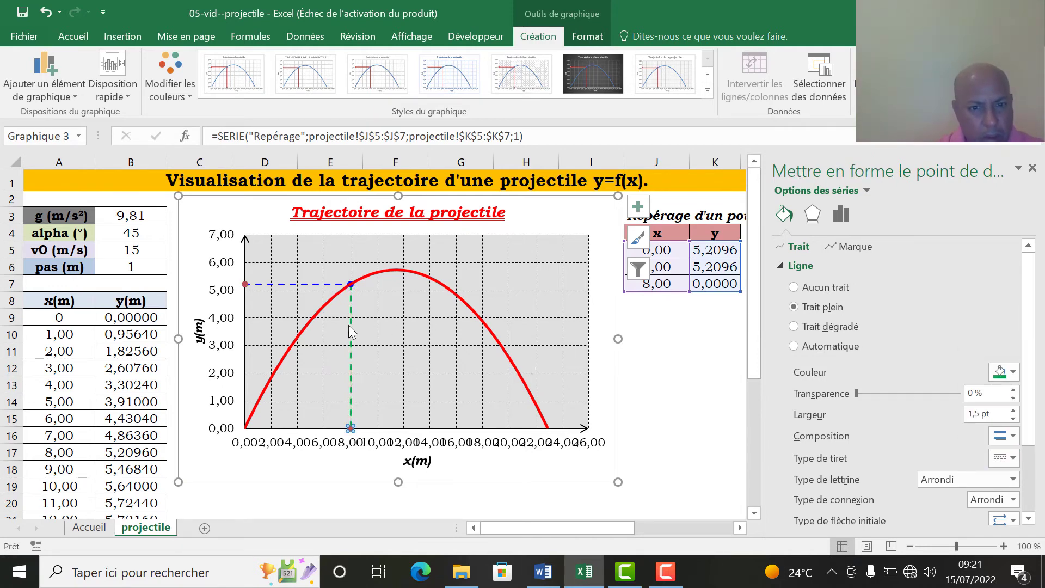
pyautogui.click(1011, 457)
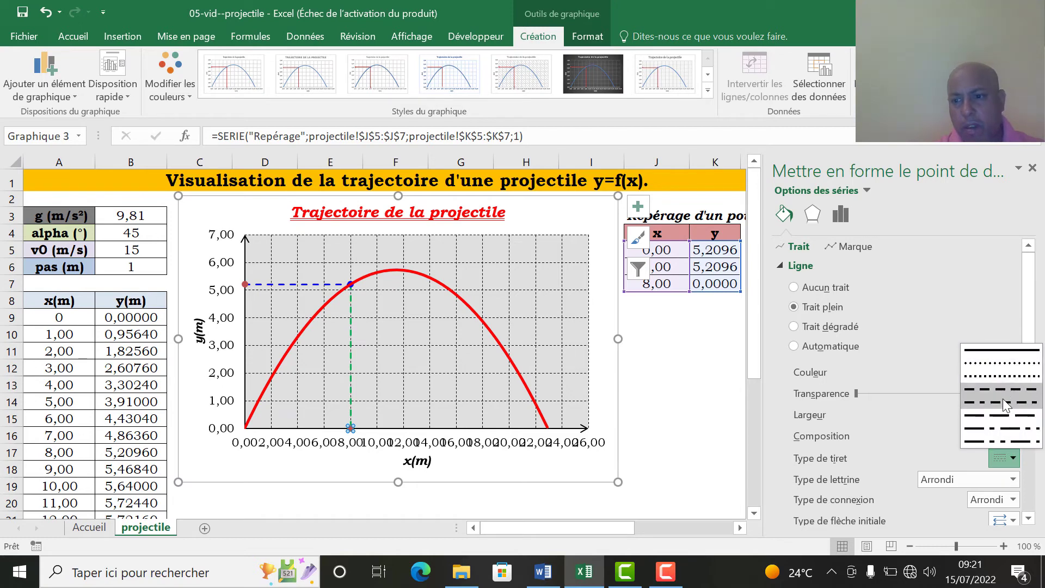
pyautogui.click(1001, 384)
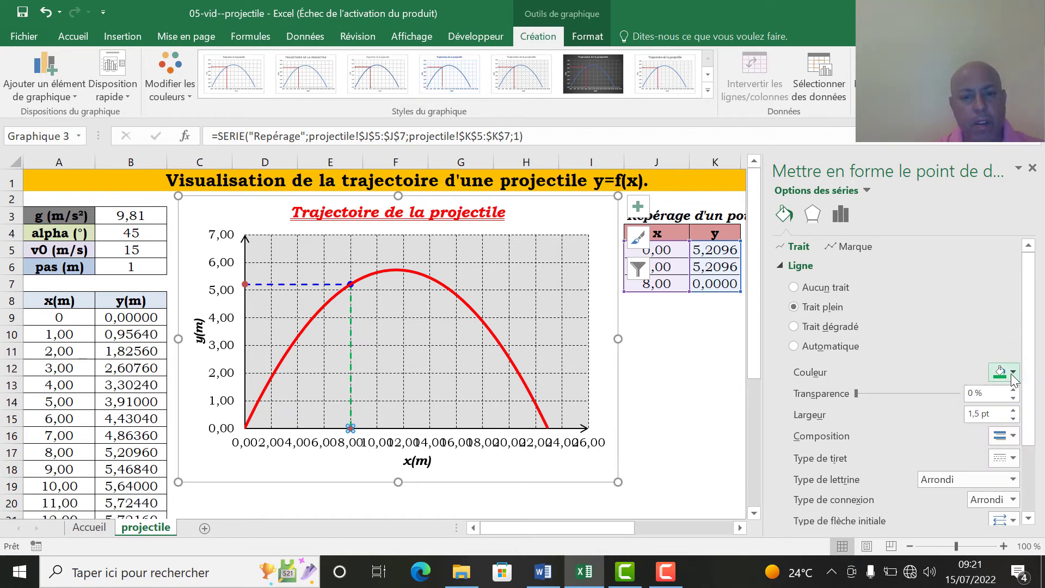
pyautogui.click(1004, 372)
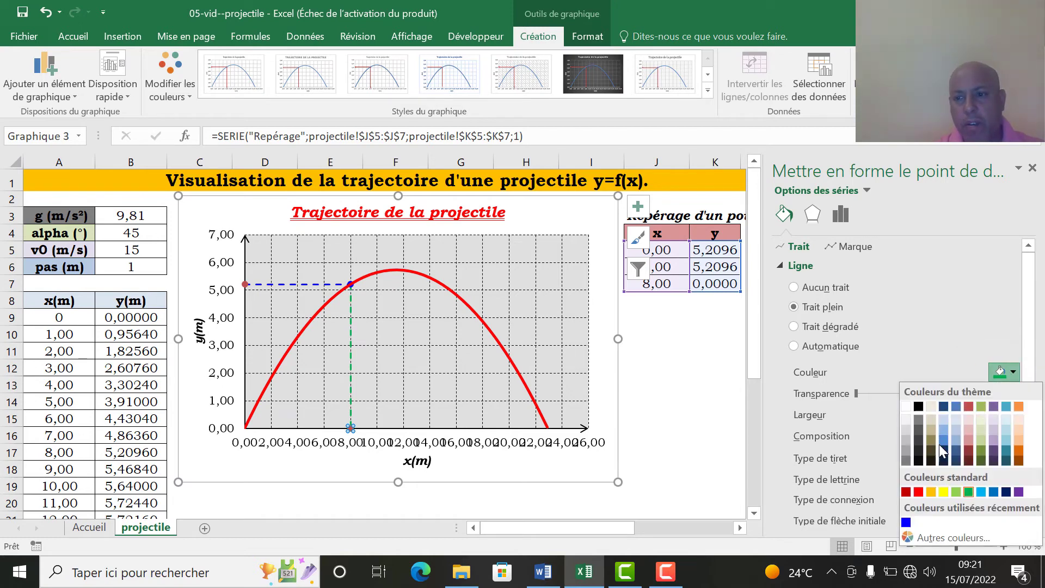
pyautogui.click(906, 522)
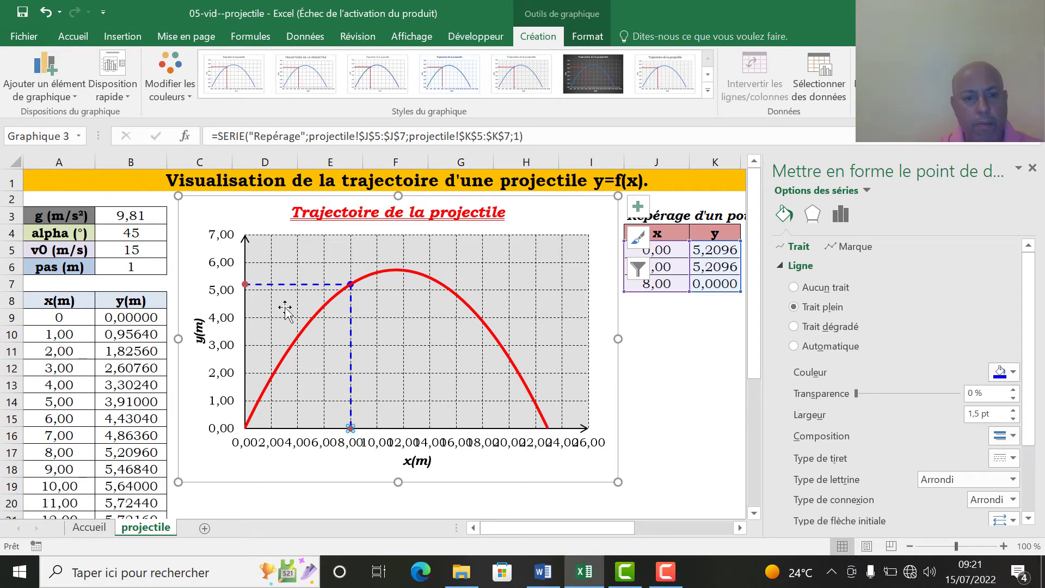
pyautogui.click(667, 338)
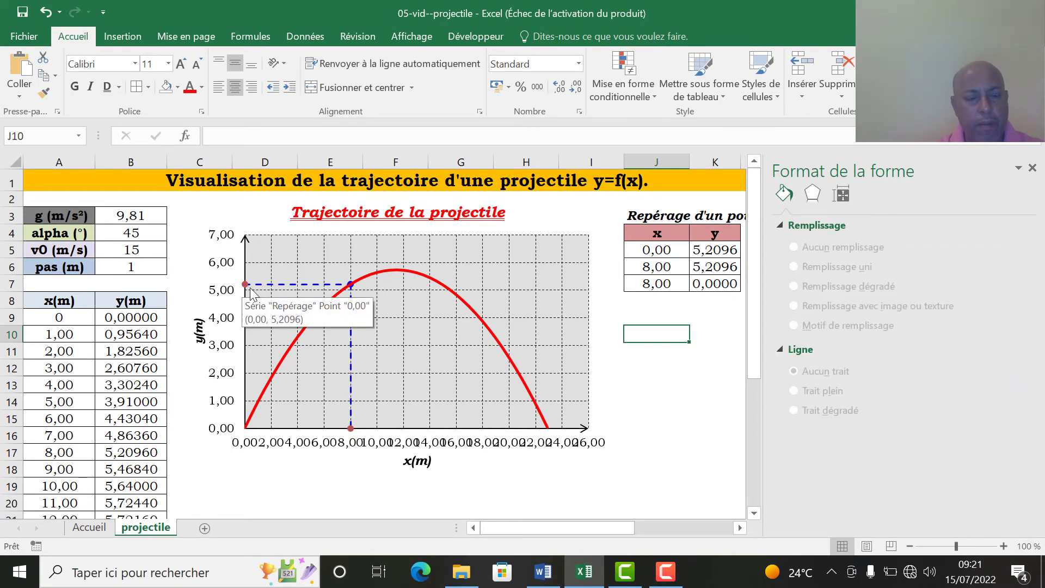
# Fill the Repérage marker on the x axis at x = 8 with the recently used blue.
pyautogui.click(245, 285)
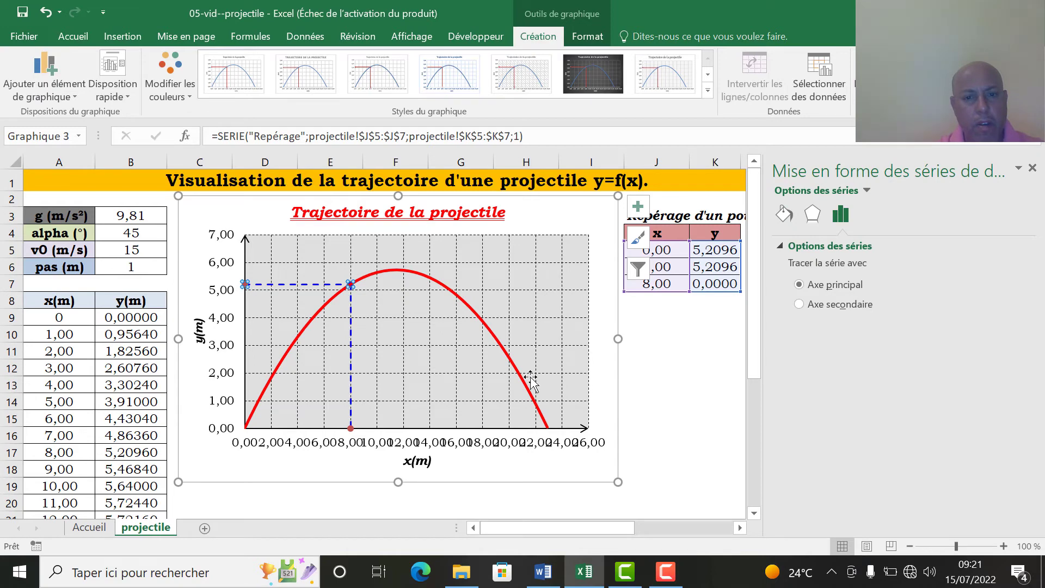
pyautogui.click(351, 428)
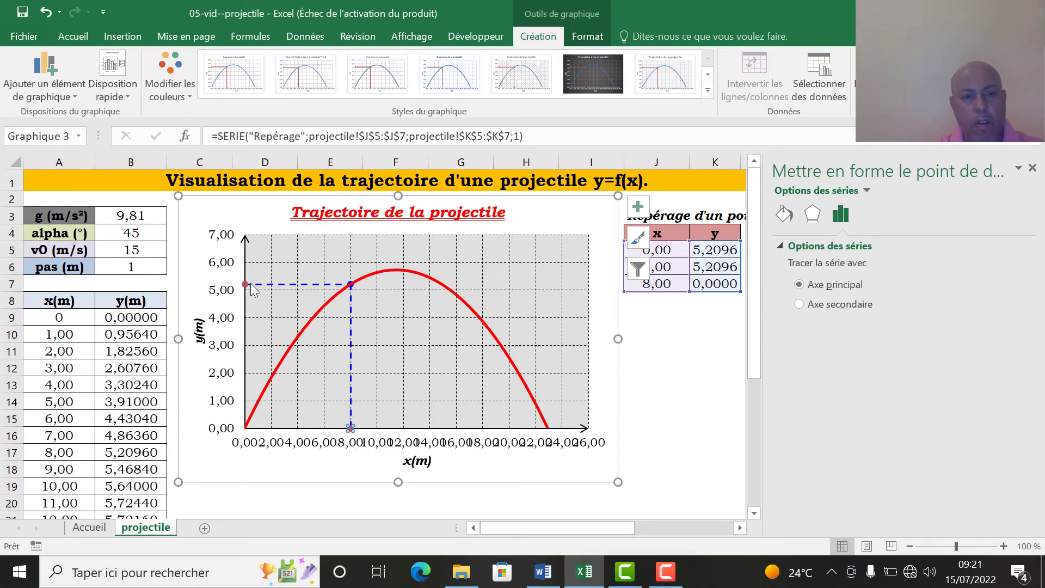
pyautogui.click(784, 215)
pyautogui.click(846, 247)
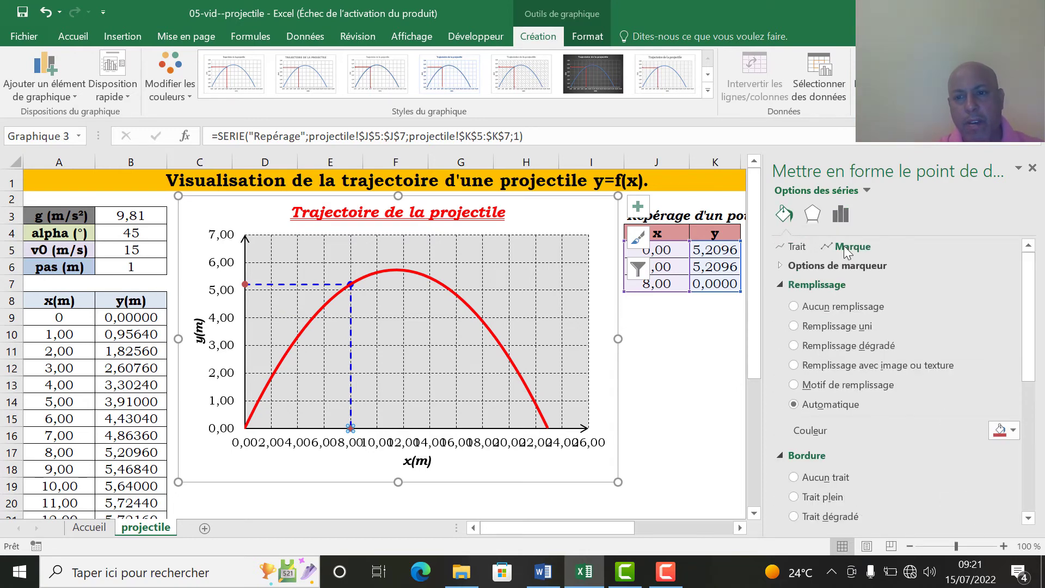
pyautogui.click(1010, 433)
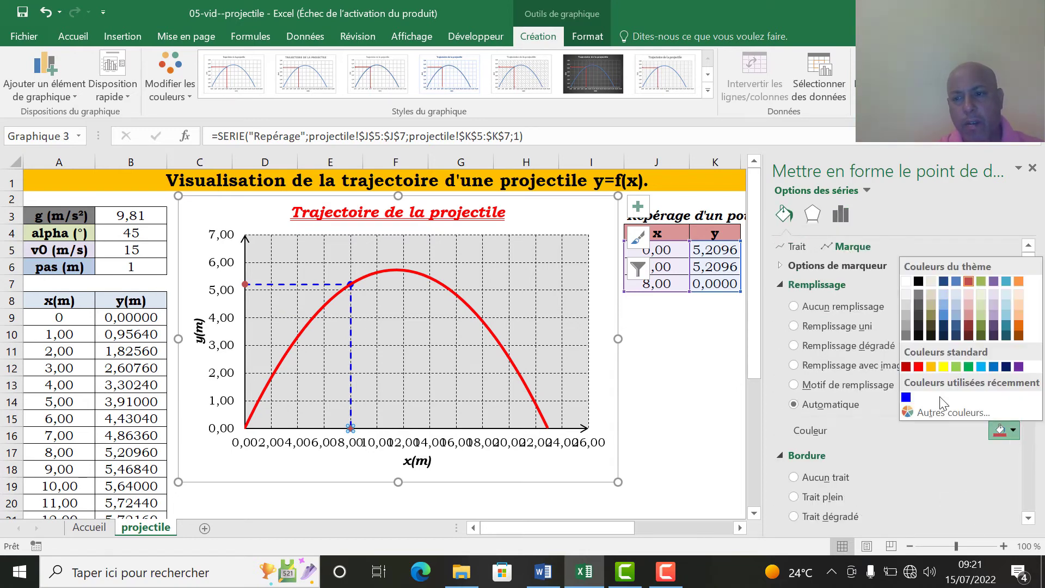
pyautogui.click(909, 398)
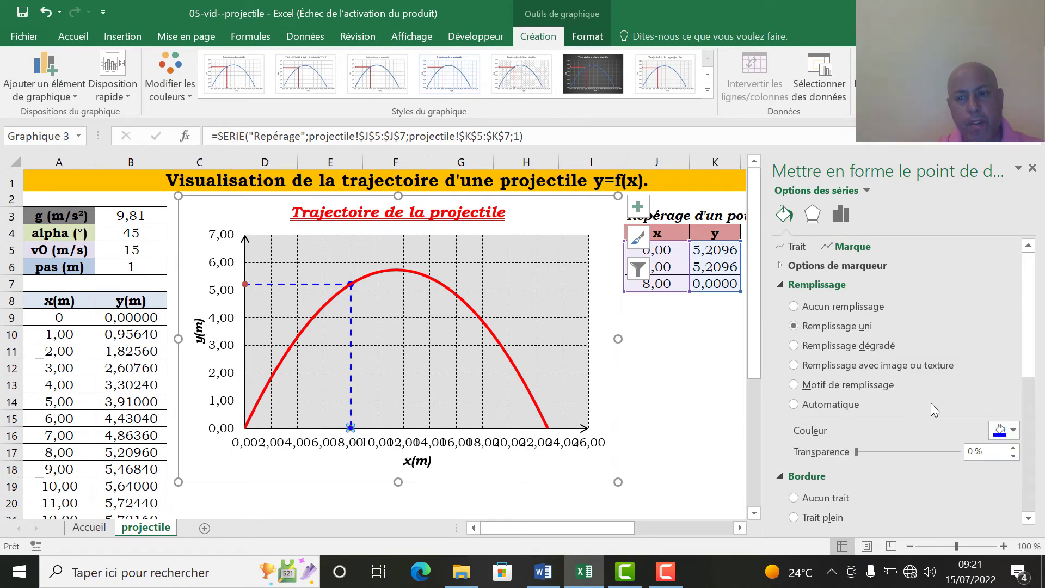
# Set the border of the Repérage marker on the x axis to the recently used blue.
pyautogui.scroll(-3, 931, 403)
pyautogui.click(995, 464)
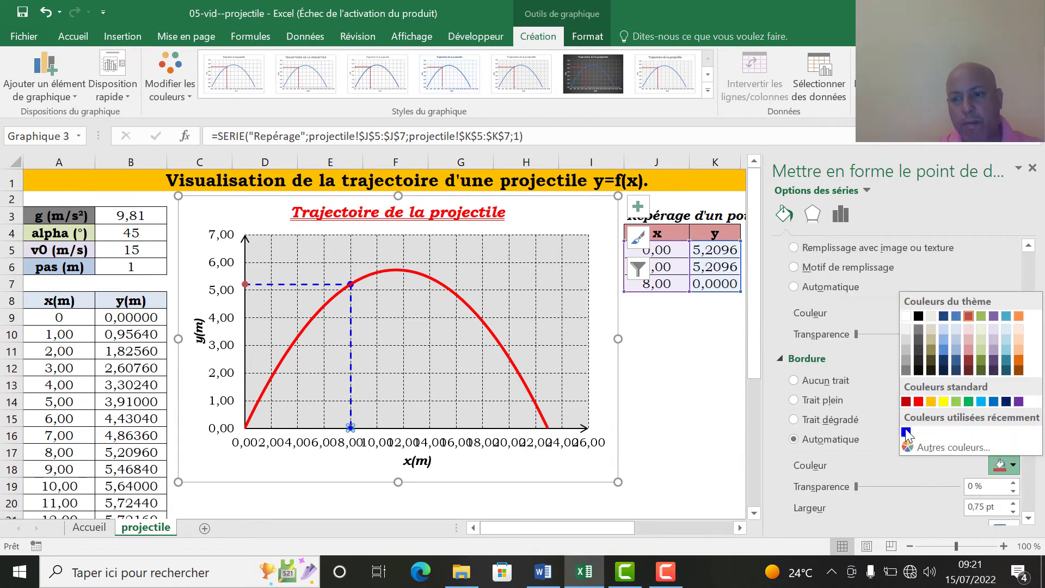
pyautogui.click(907, 433)
pyautogui.scroll(-3, 910, 433)
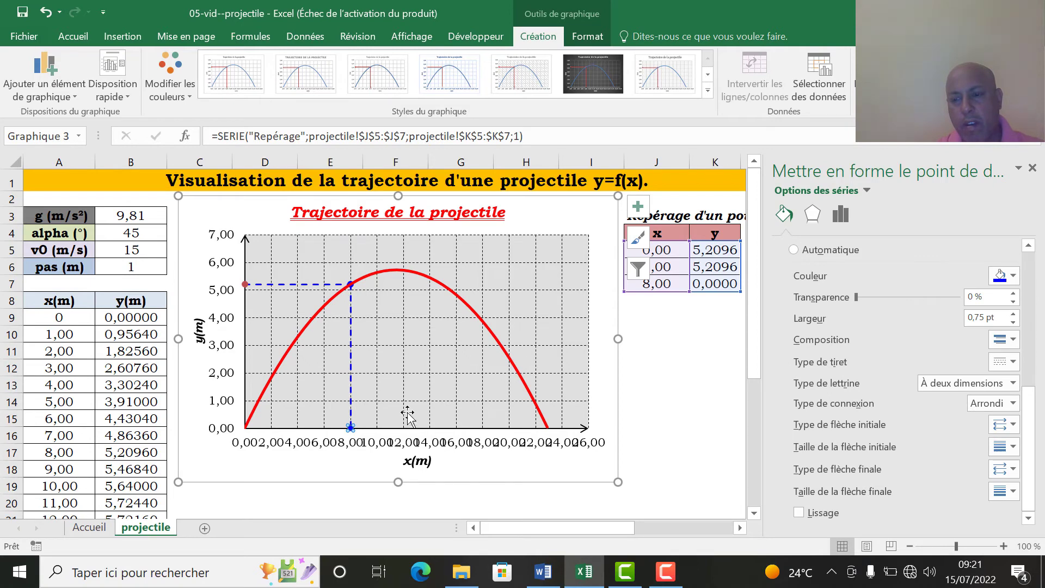
# Color the border and fill of the Repérage marker on the y axis with the recently used blue.
pyautogui.click(256, 283)
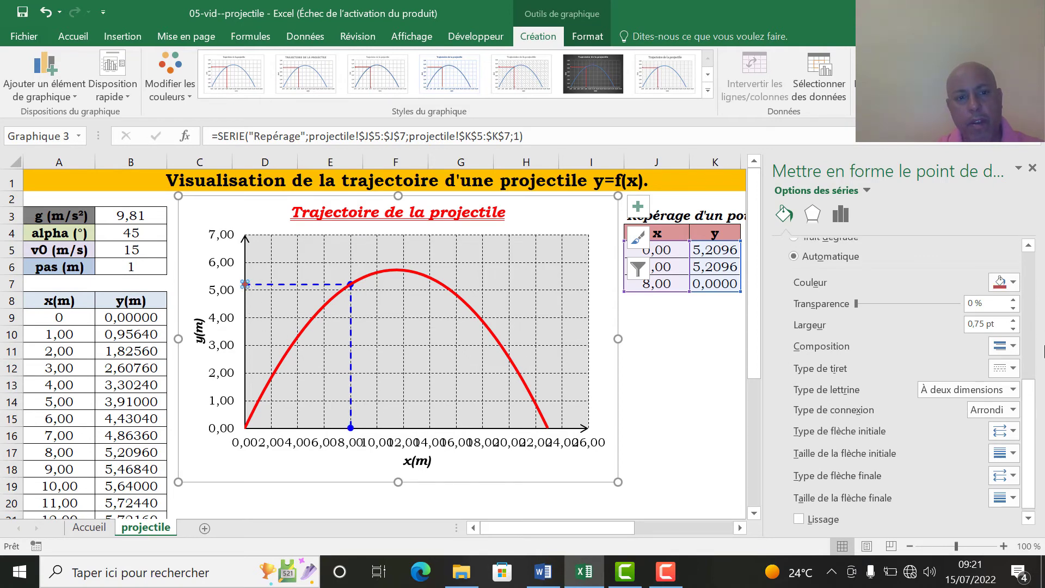
pyautogui.click(1004, 282)
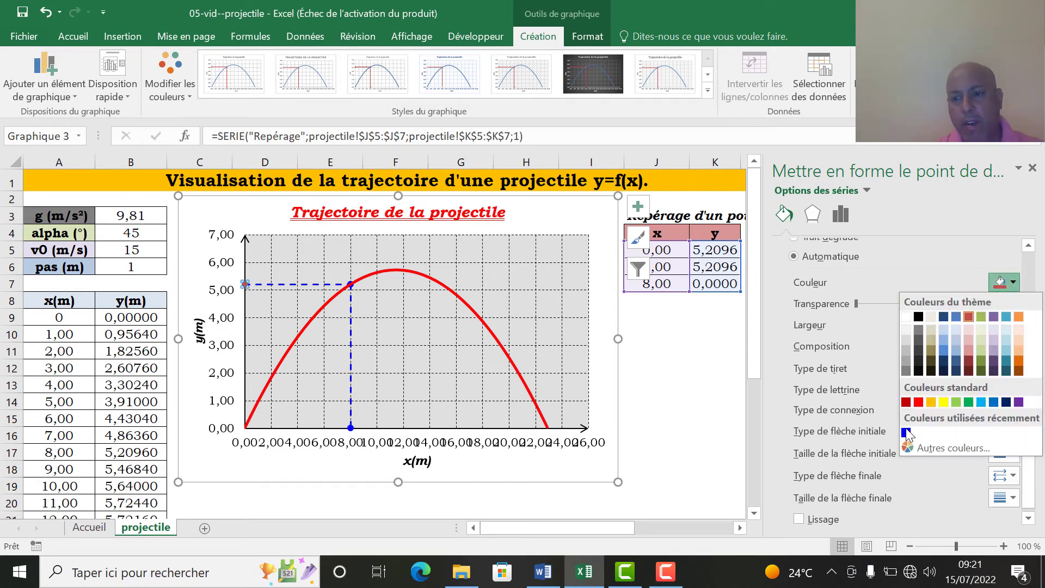
pyautogui.click(906, 433)
pyautogui.scroll(5, 1040, 398)
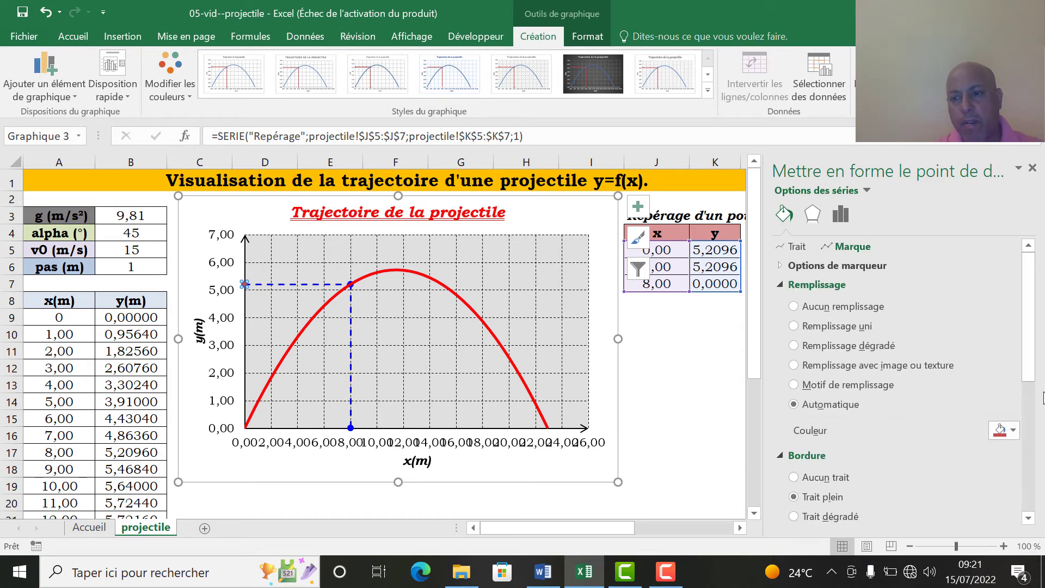
pyautogui.click(1004, 430)
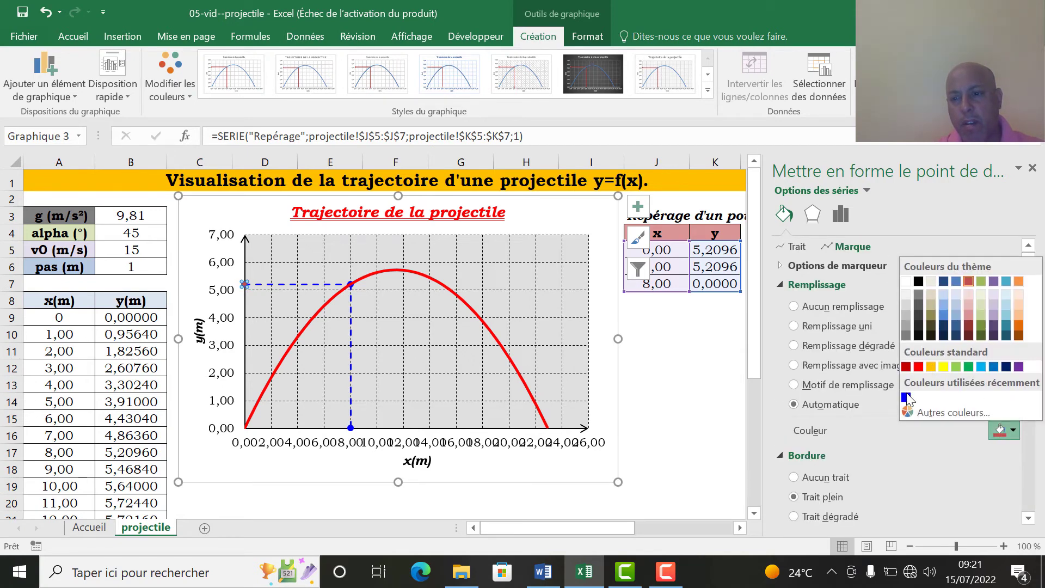
pyautogui.click(906, 397)
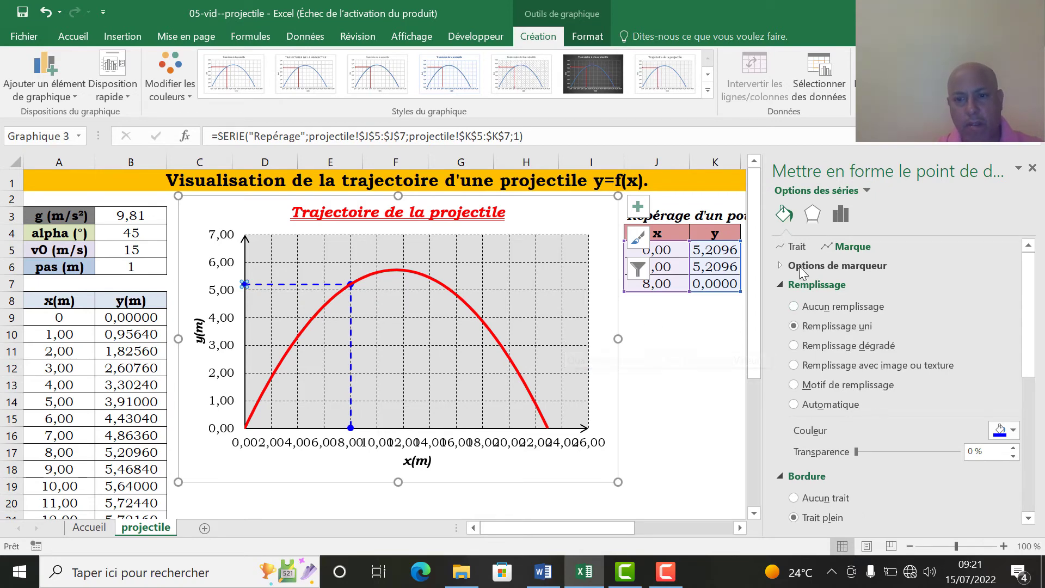
# Switch the Repérage marker on the y axis to a Prédéfini marker of size 7.
pyautogui.click(797, 247)
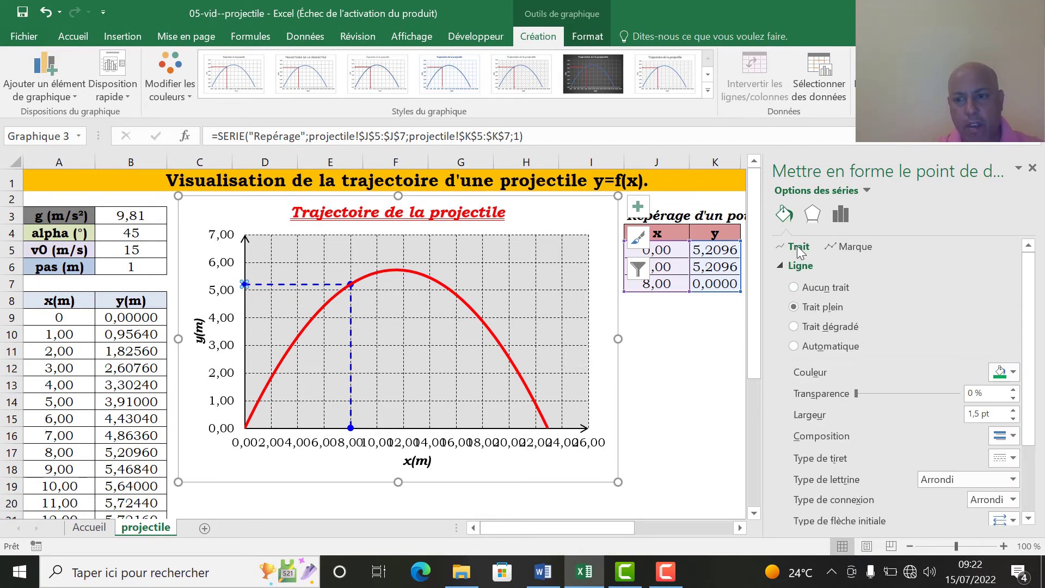
pyautogui.click(851, 247)
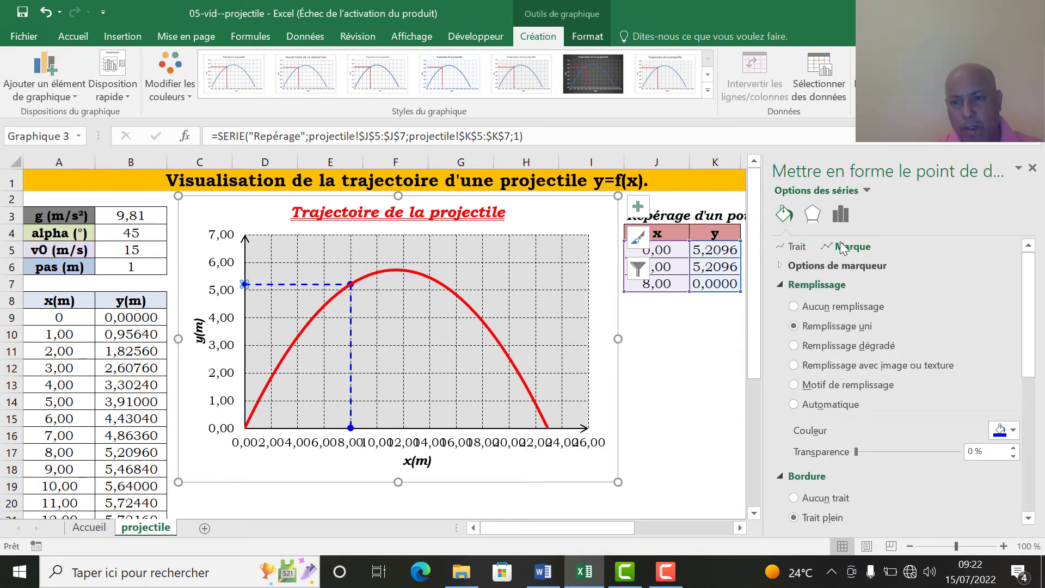
pyautogui.click(792, 245)
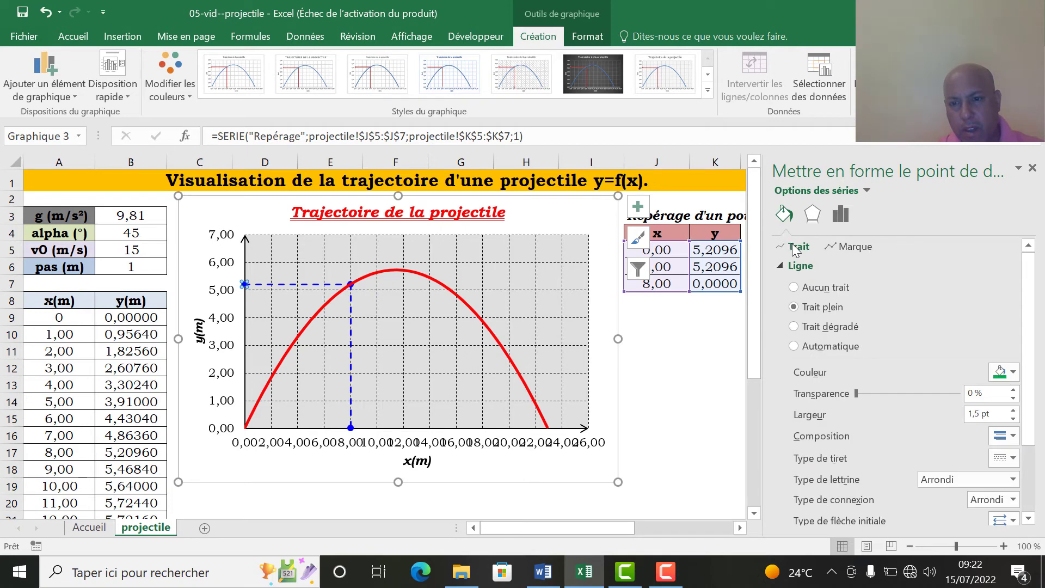
pyautogui.click(852, 249)
pyautogui.click(792, 267)
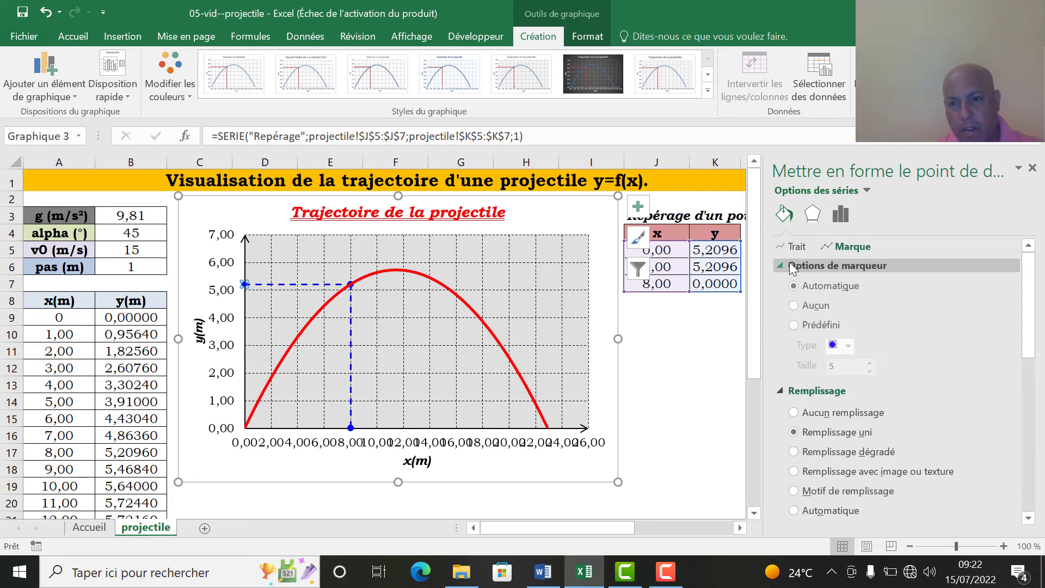
pyautogui.click(793, 325)
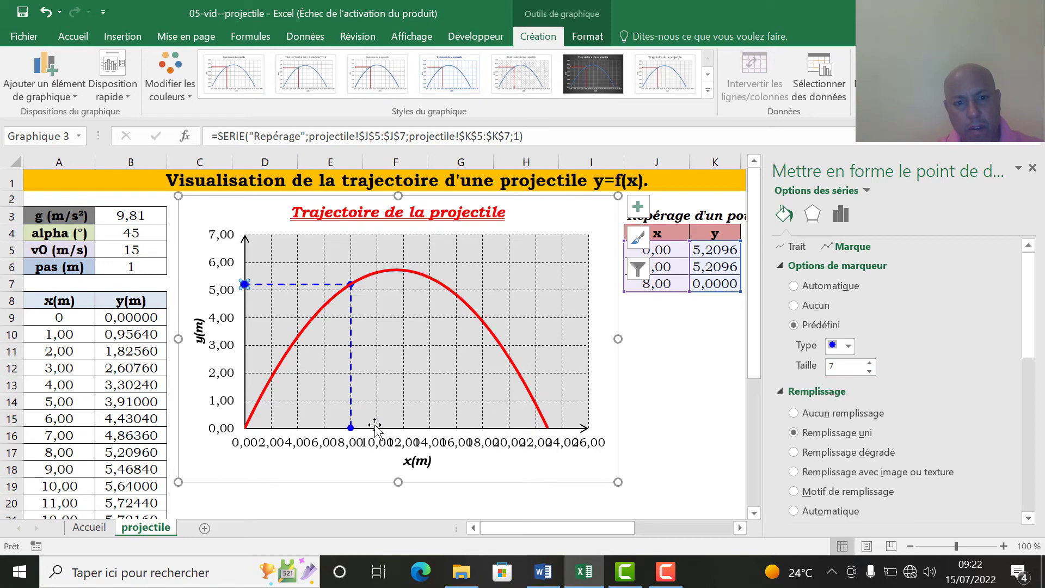
# Switch the Repérage marker on the x axis at x = 8 to a Prédéfini marker of size 6.
pyautogui.click(870, 372)
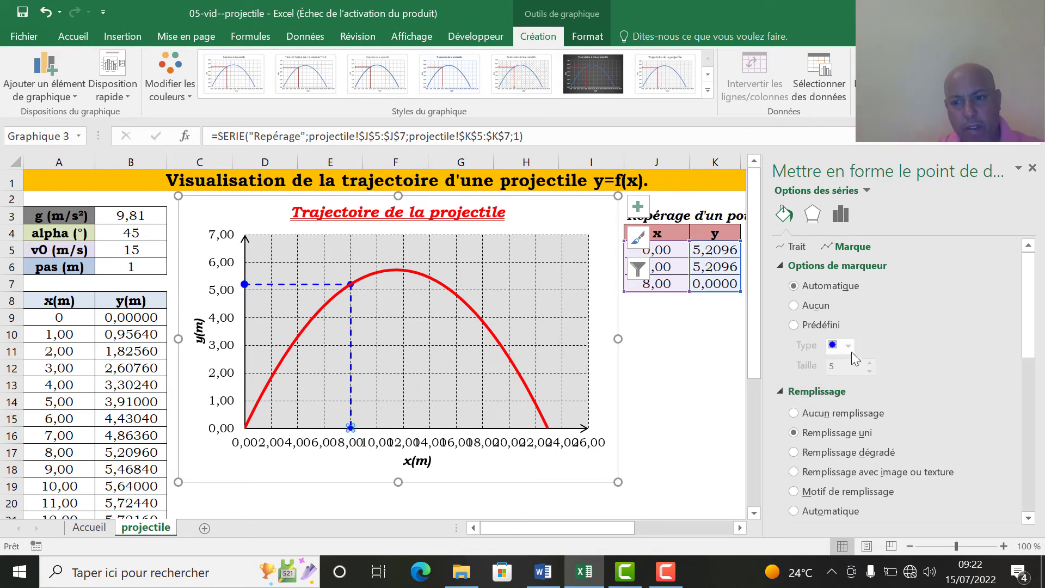
pyautogui.click(816, 325)
pyautogui.click(870, 362)
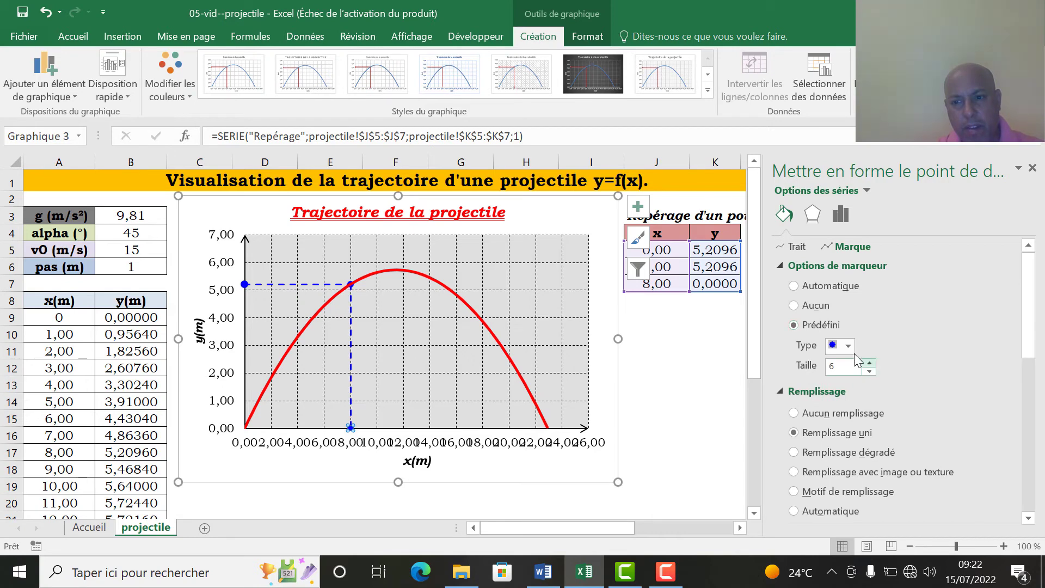
# Set the Prédéfini marker size of the Repérage series to 6, then close the formatting pane and deselect the chart.
pyautogui.click(351, 285)
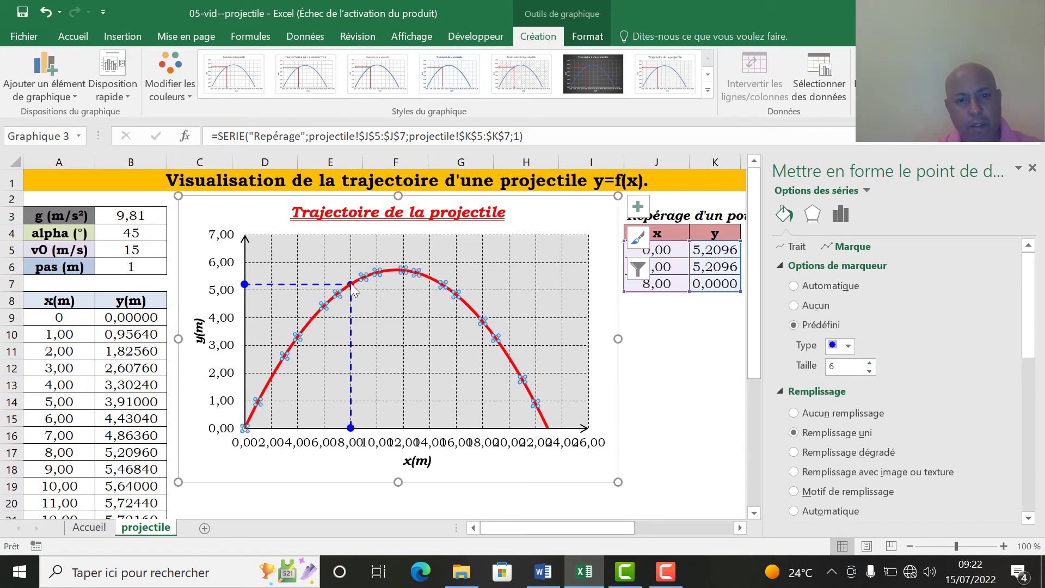
pyautogui.click(351, 287)
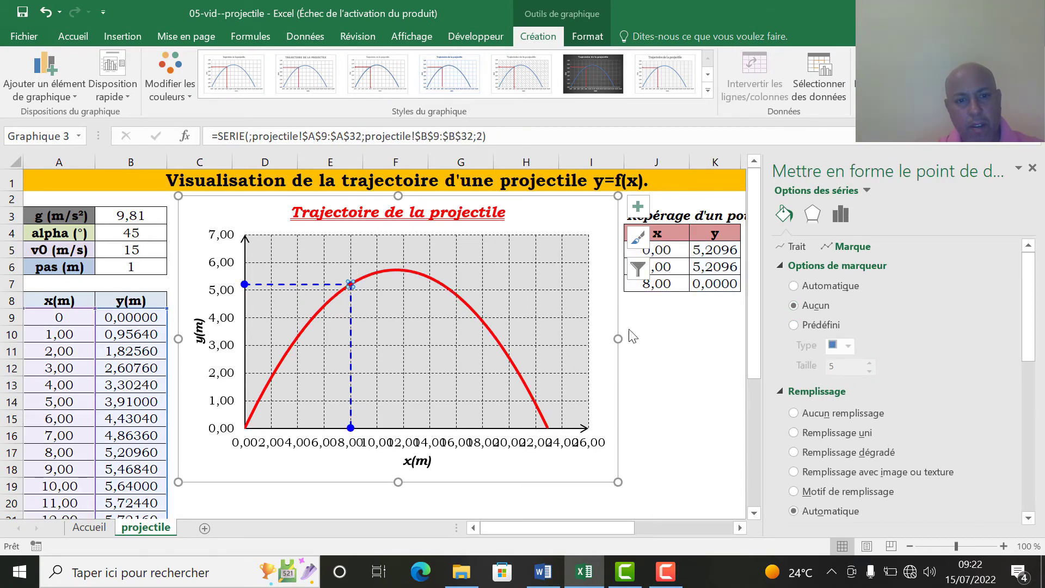
pyautogui.click(245, 284)
pyautogui.click(811, 326)
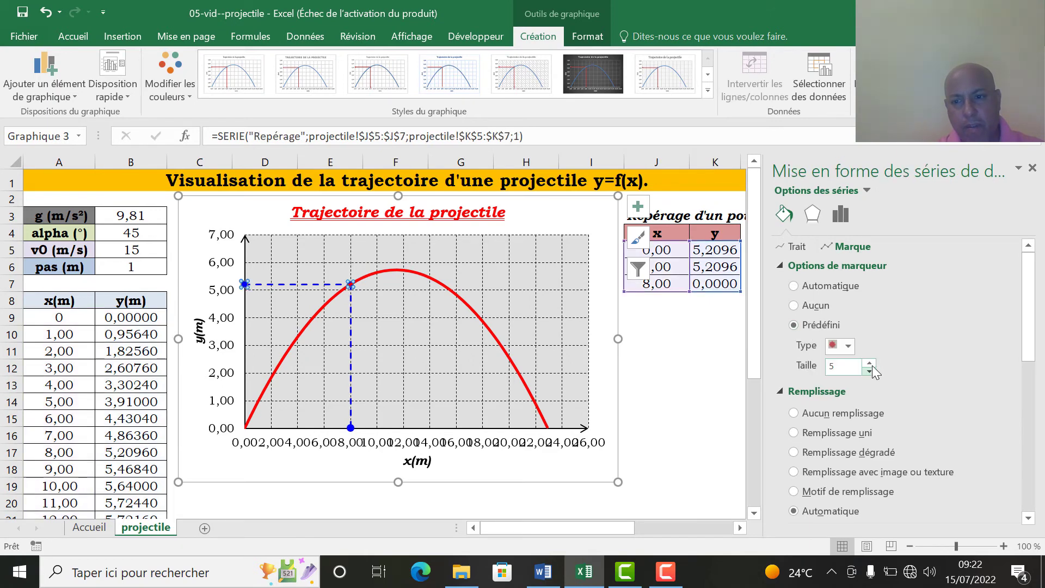
pyautogui.click(851, 347)
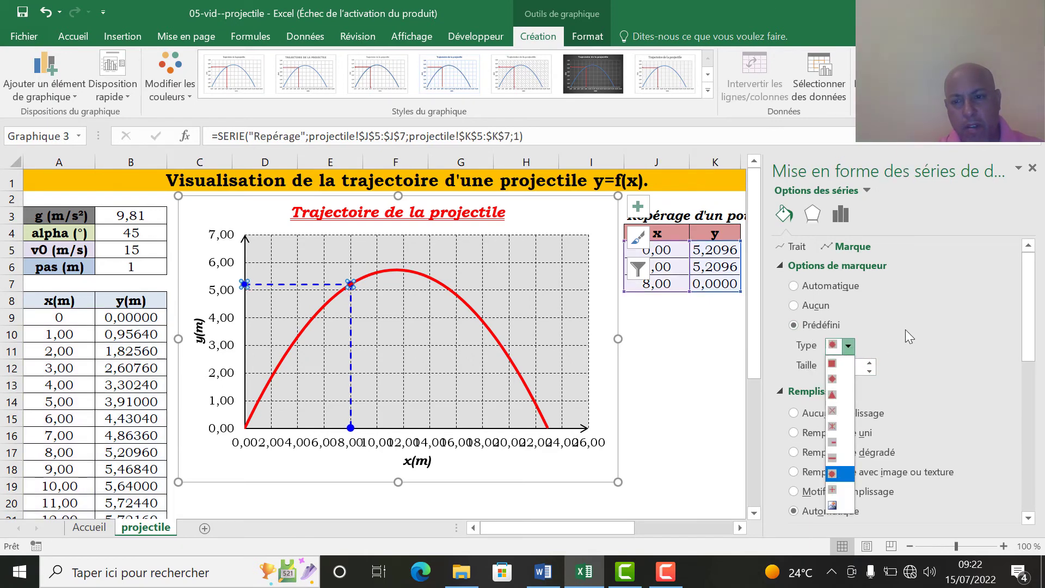
pyautogui.click(906, 327)
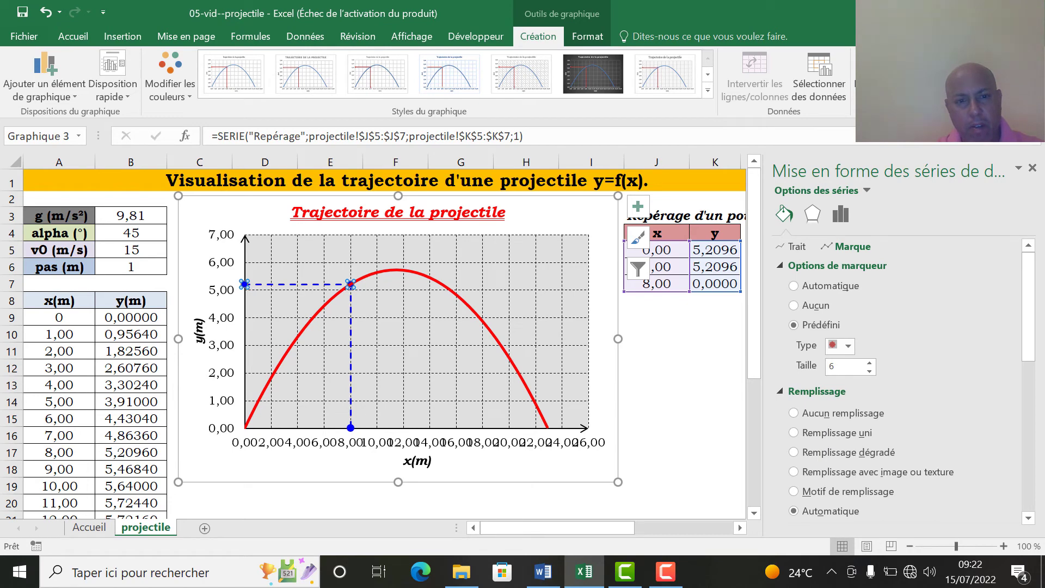
pyautogui.click(403, 338)
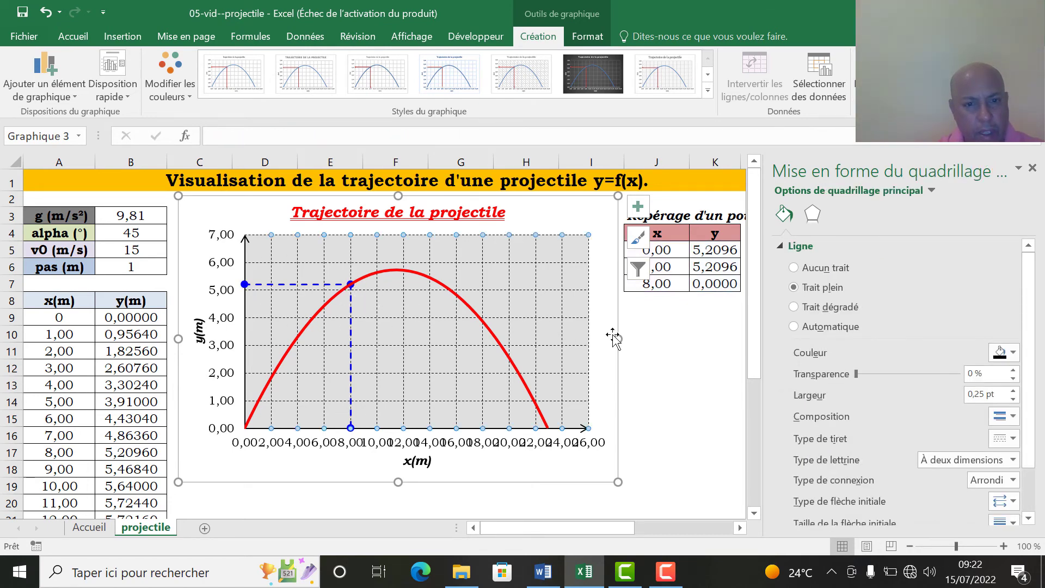
pyautogui.click(1033, 168)
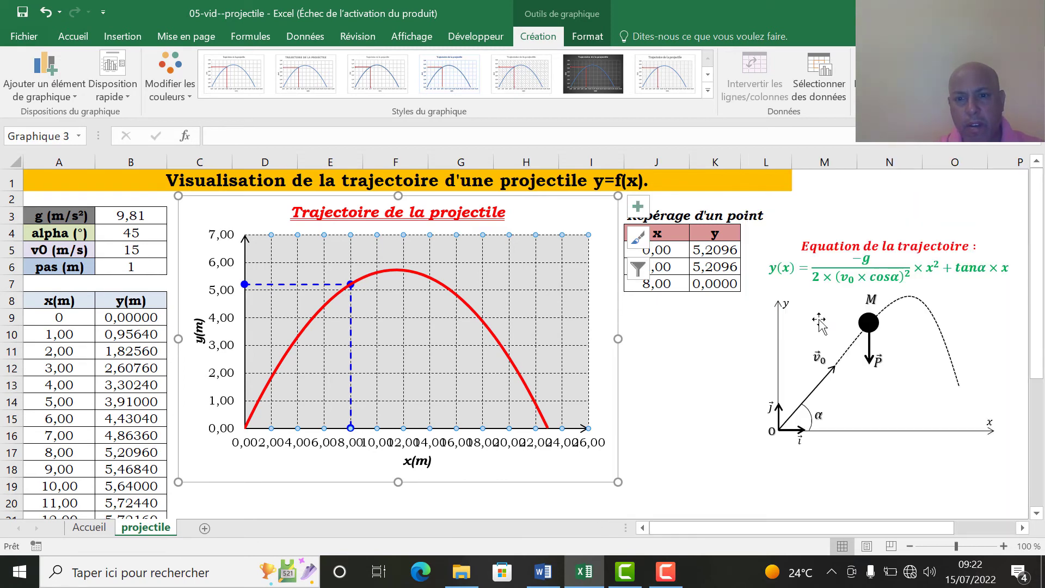
pyautogui.press('Tab')
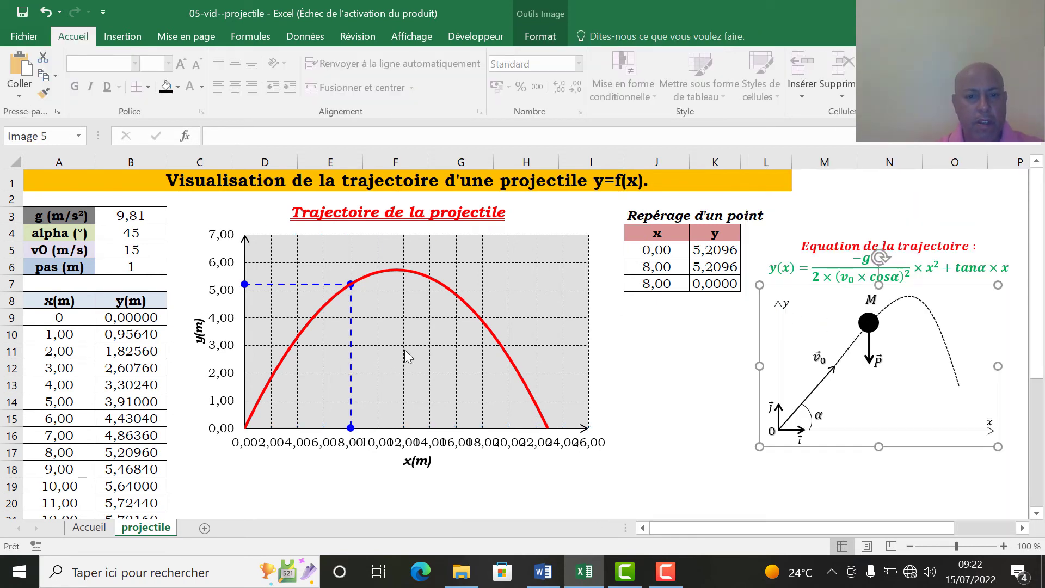
# Move Série1 above Repérage in the chart's data source series order.
pyautogui.click(405, 356)
pyautogui.rightClick(407, 339)
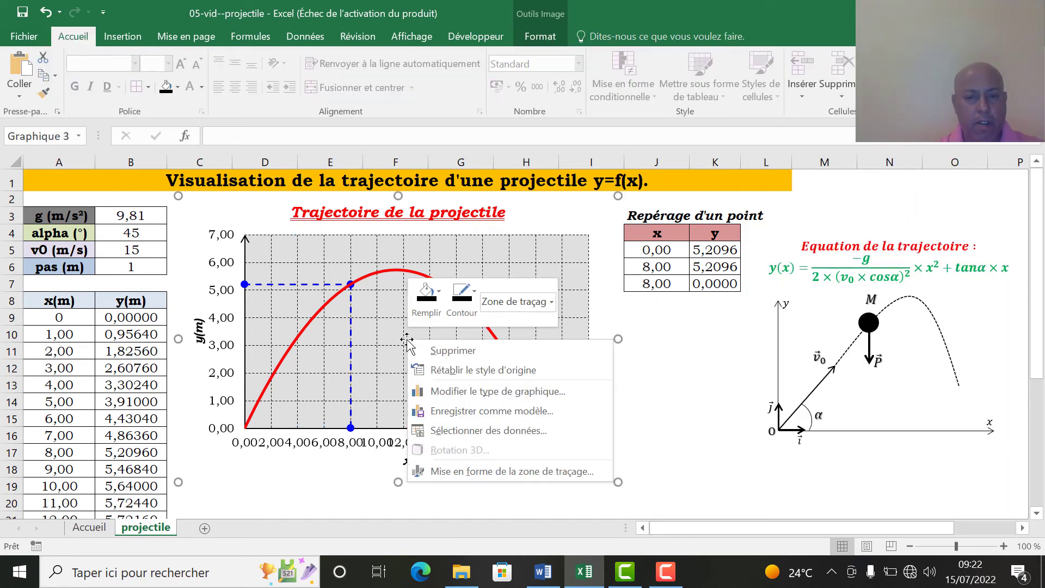
pyautogui.click(452, 431)
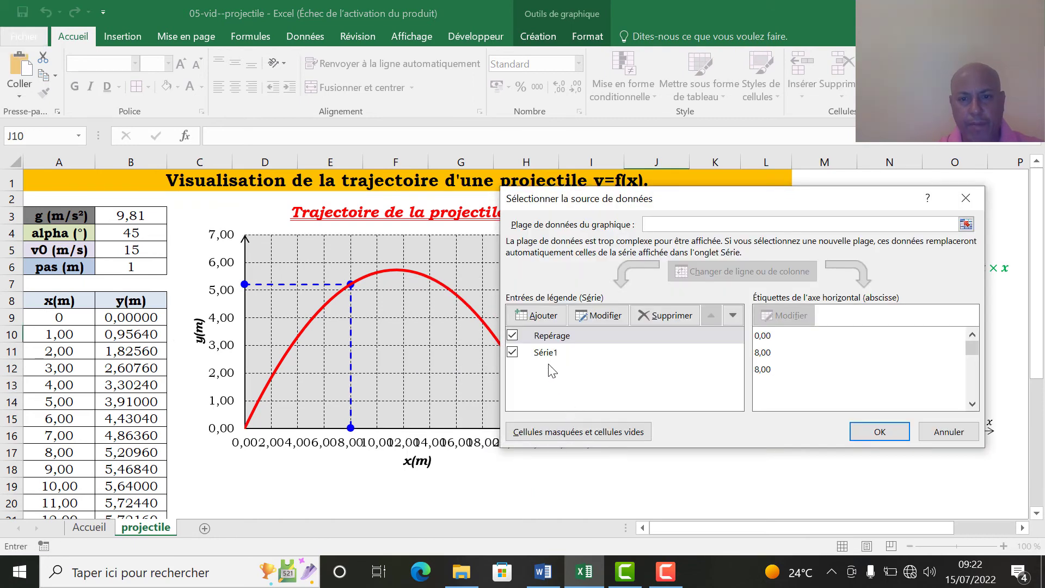
pyautogui.click(545, 354)
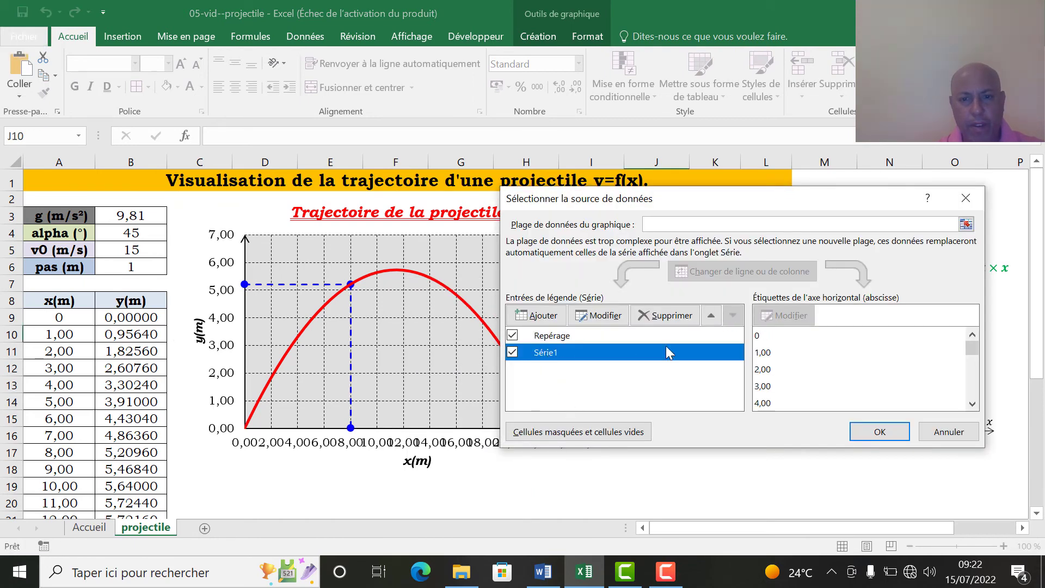
pyautogui.click(713, 315)
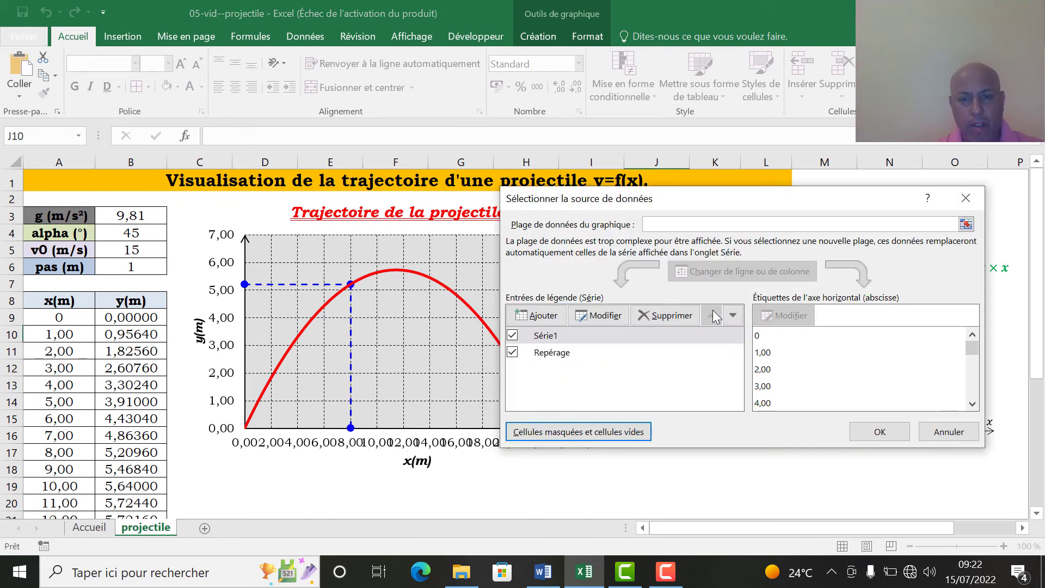
pyautogui.click(877, 432)
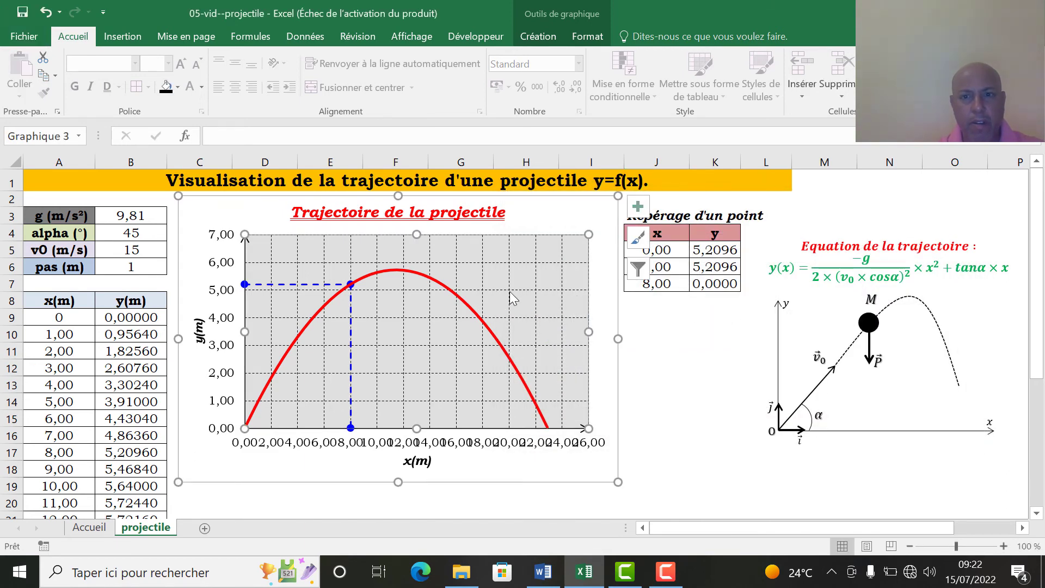
# Review the chart types assigned to Série1 and Repérage in the combined chart settings.
pyautogui.click(490, 253)
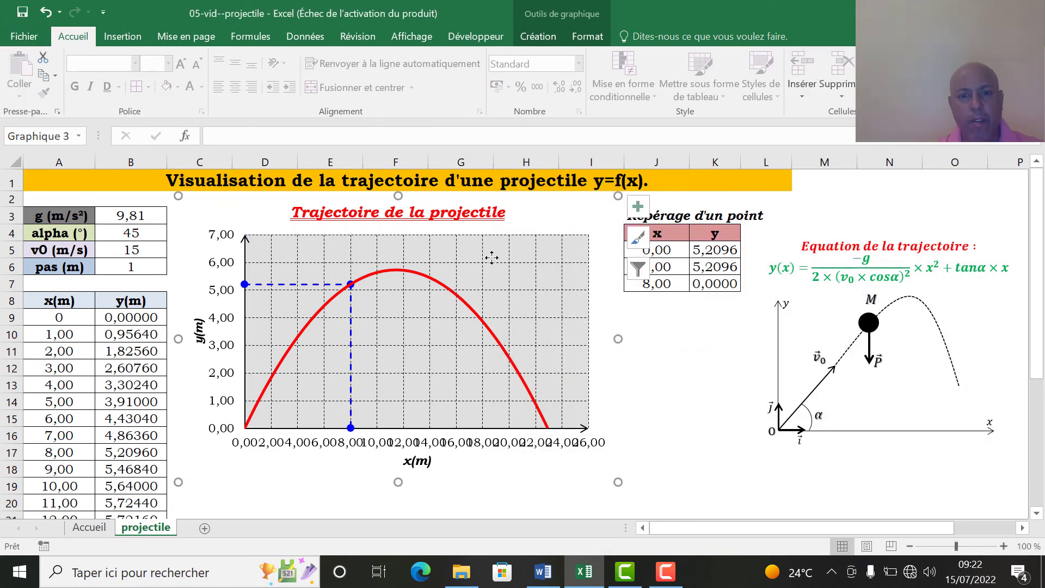
pyautogui.click(539, 36)
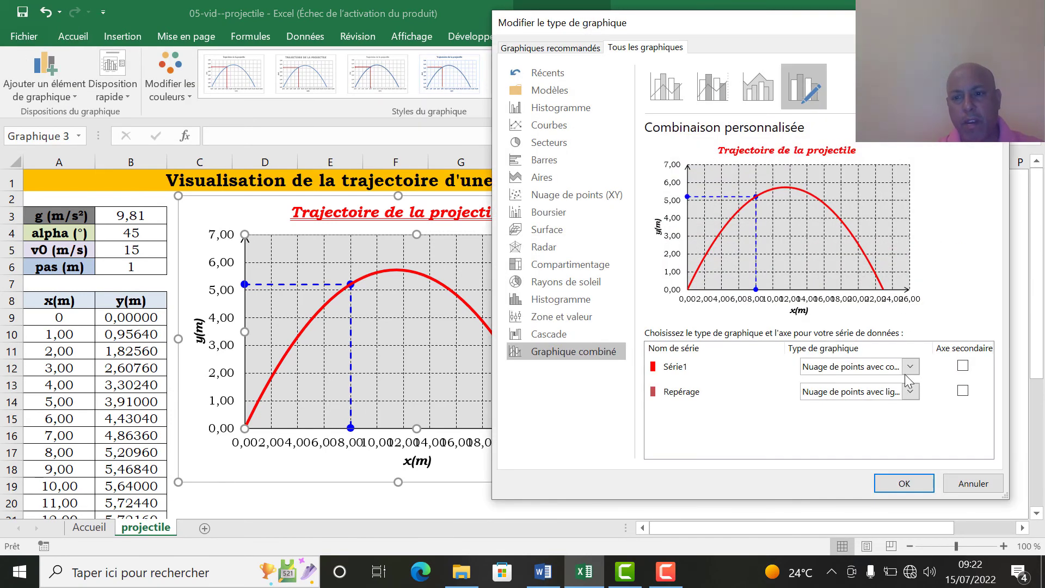
pyautogui.click(674, 396)
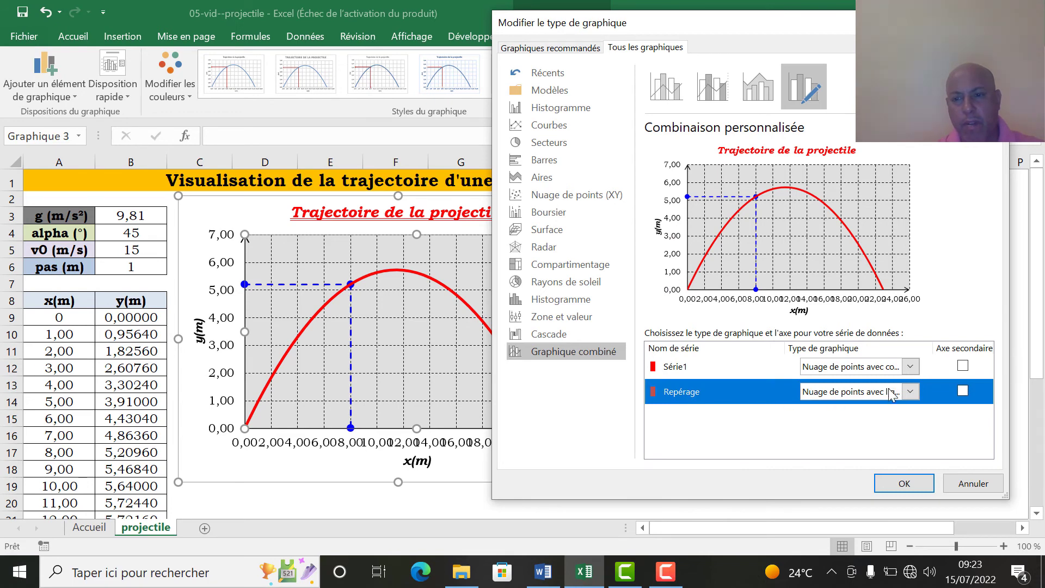
pyautogui.click(904, 483)
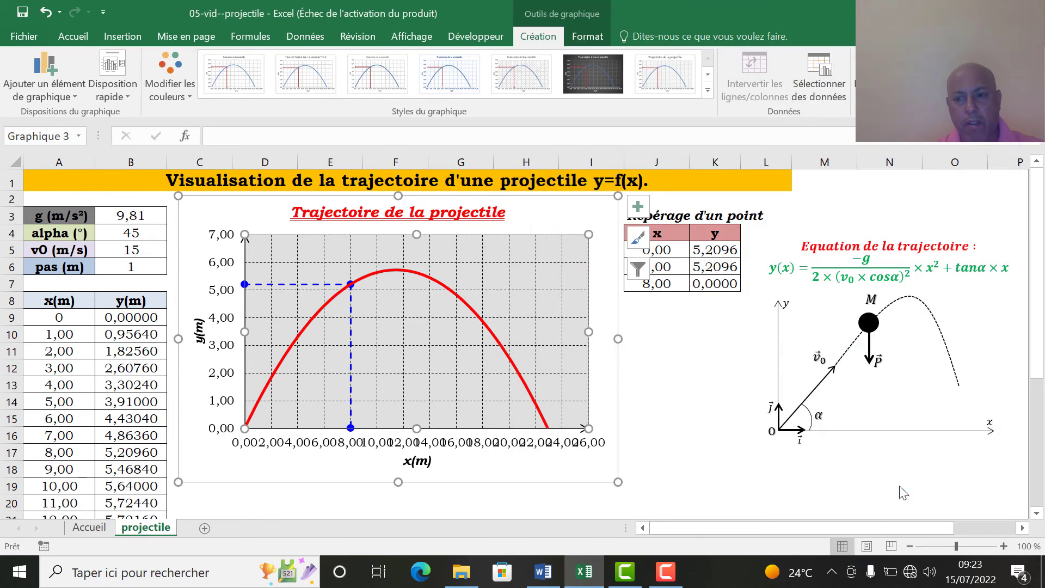
# Move the Repérage series back above Série1 in the chart's data source series order.
pyautogui.rightClick(459, 339)
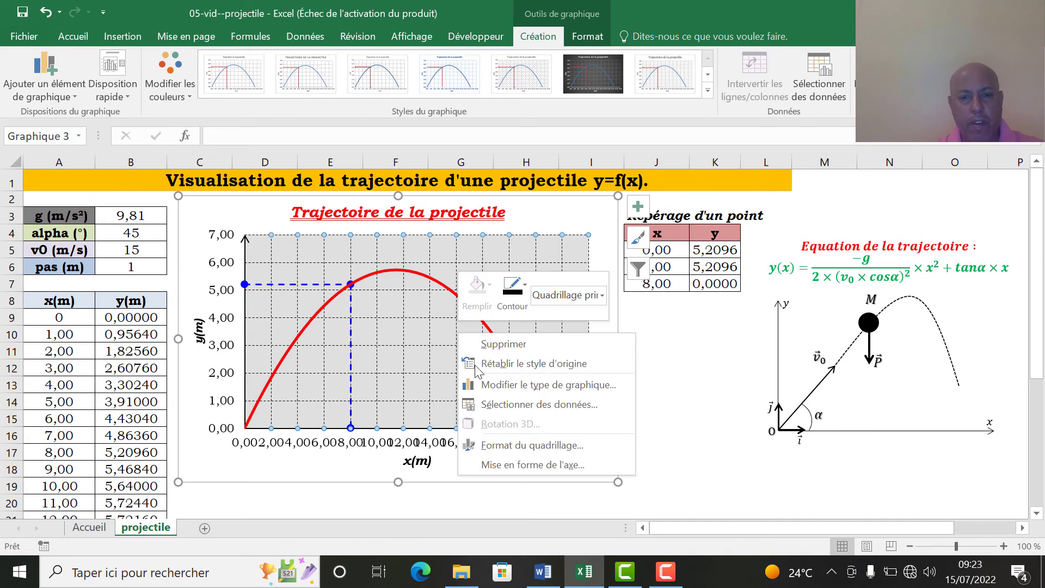
pyautogui.click(513, 402)
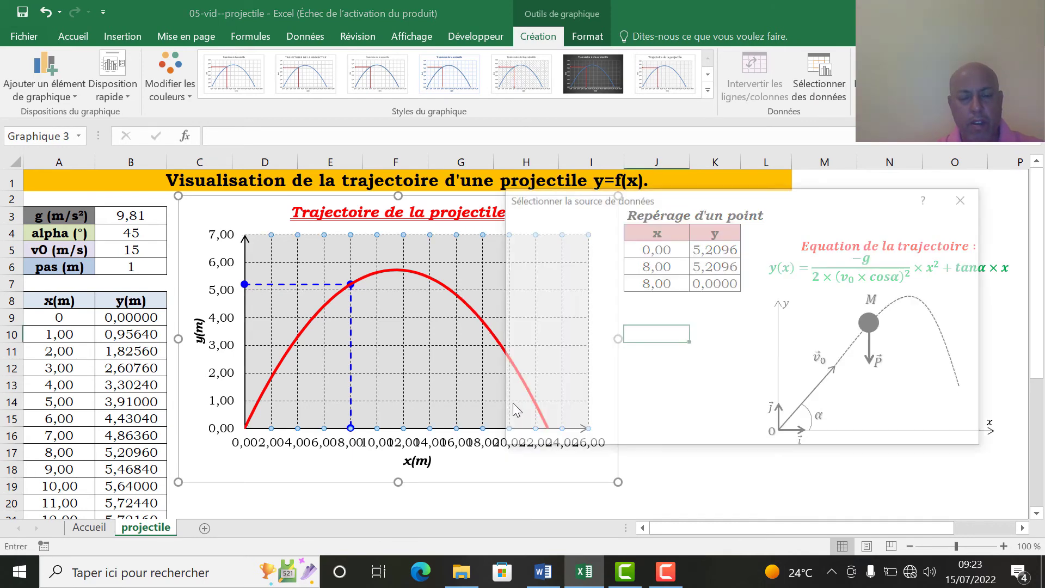
pyautogui.click(565, 356)
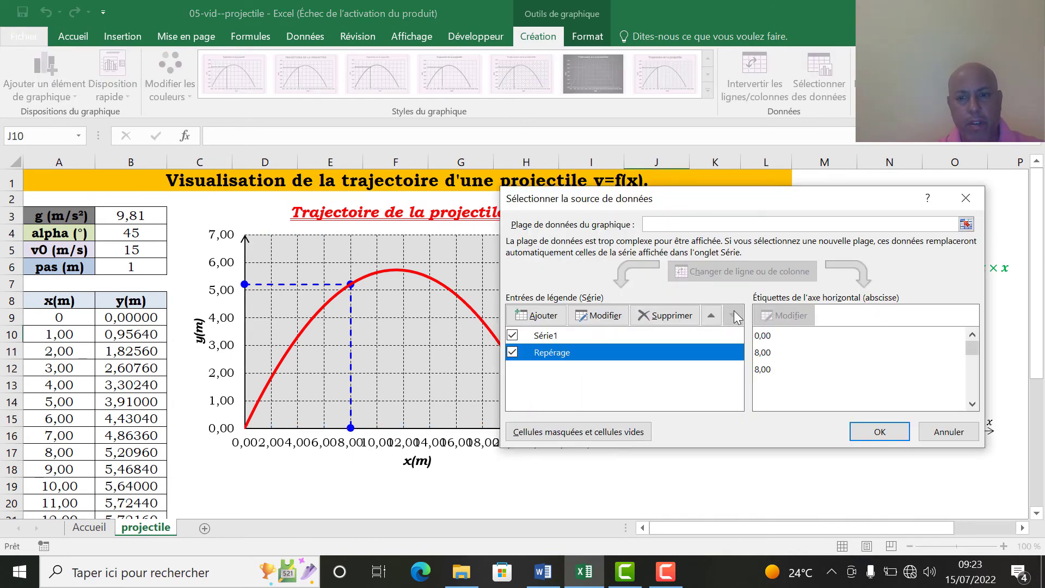
pyautogui.click(712, 315)
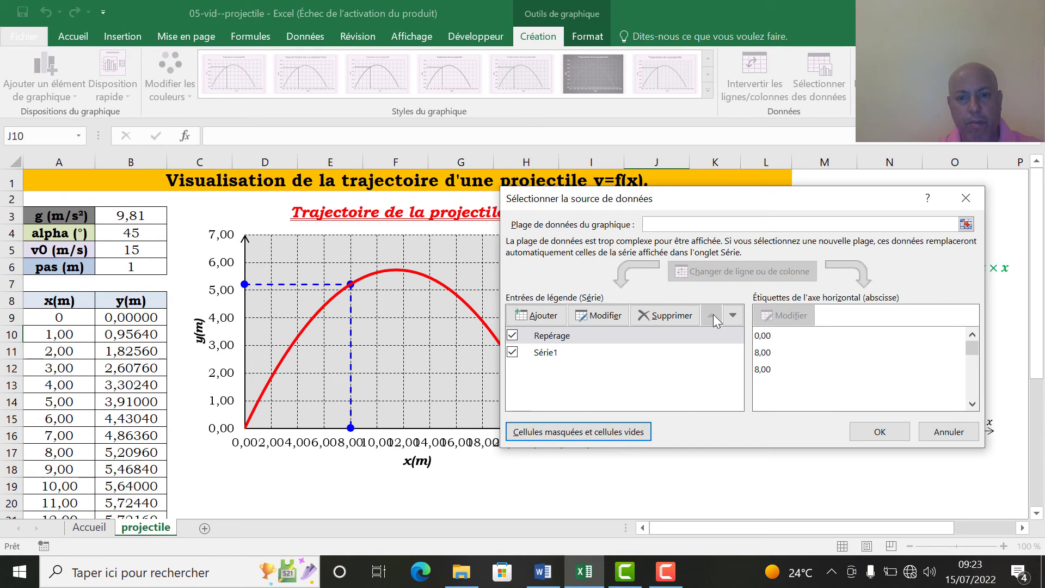
pyautogui.click(877, 432)
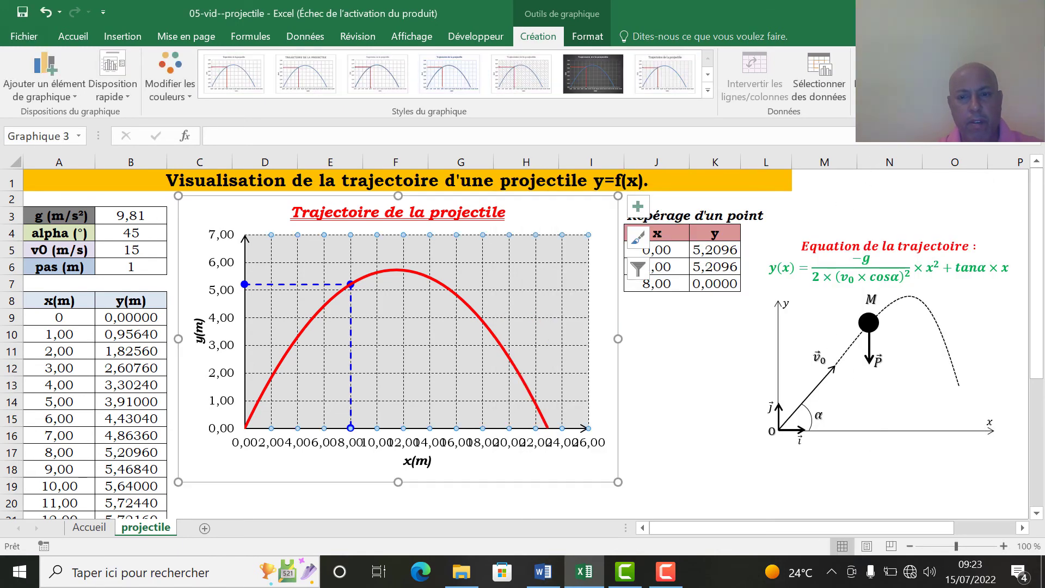
# Recheck the chart types assigned to Repérage and Série1 in the combined chart settings, then deselect the chart.
pyautogui.click(886, 78)
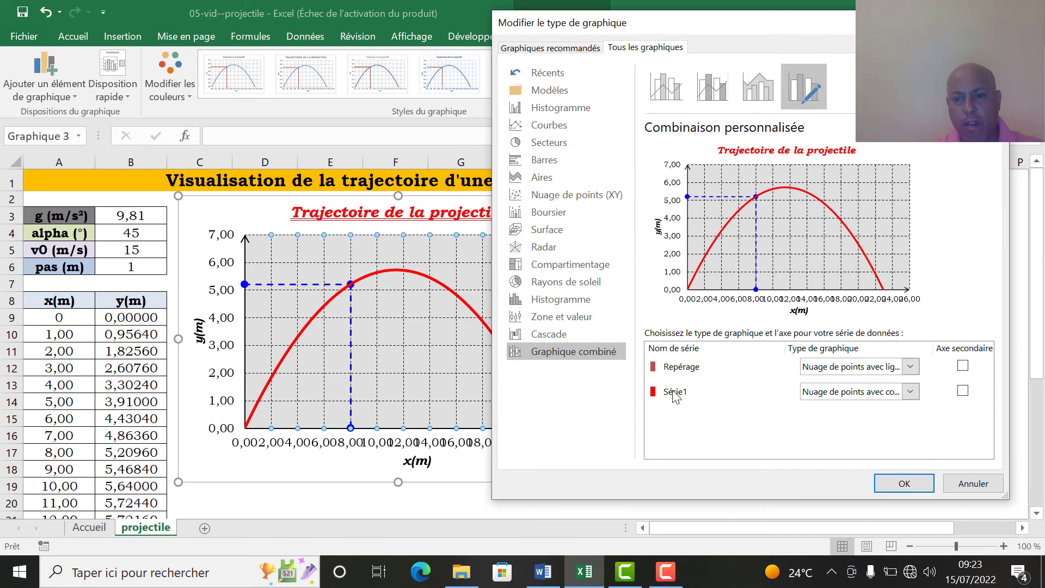
pyautogui.click(904, 485)
pyautogui.click(695, 413)
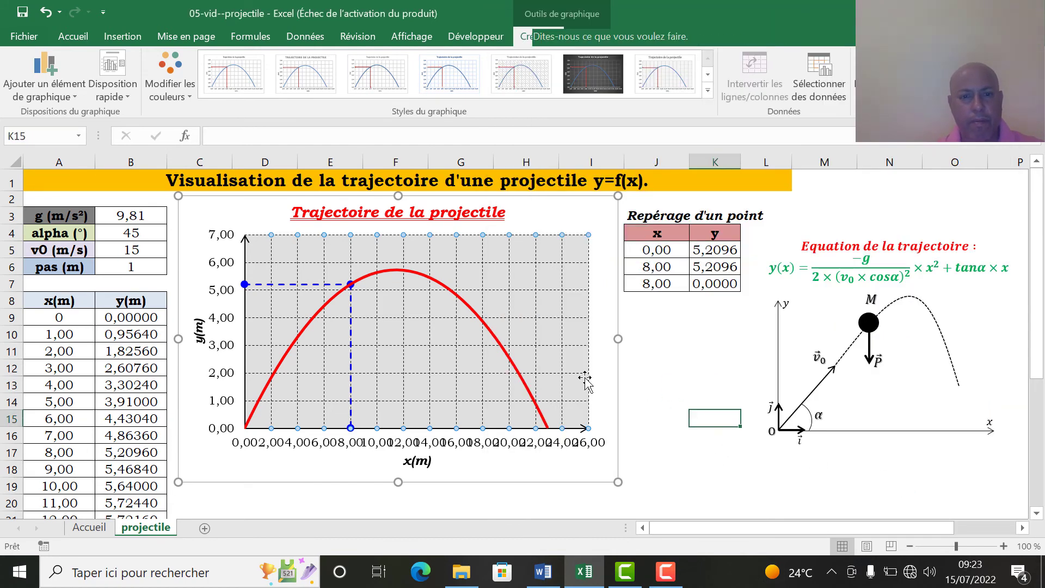
# Inspect the source ranges of the red trajectory curve and the blue Repérage series, then deselect the chart.
pyautogui.click(322, 309)
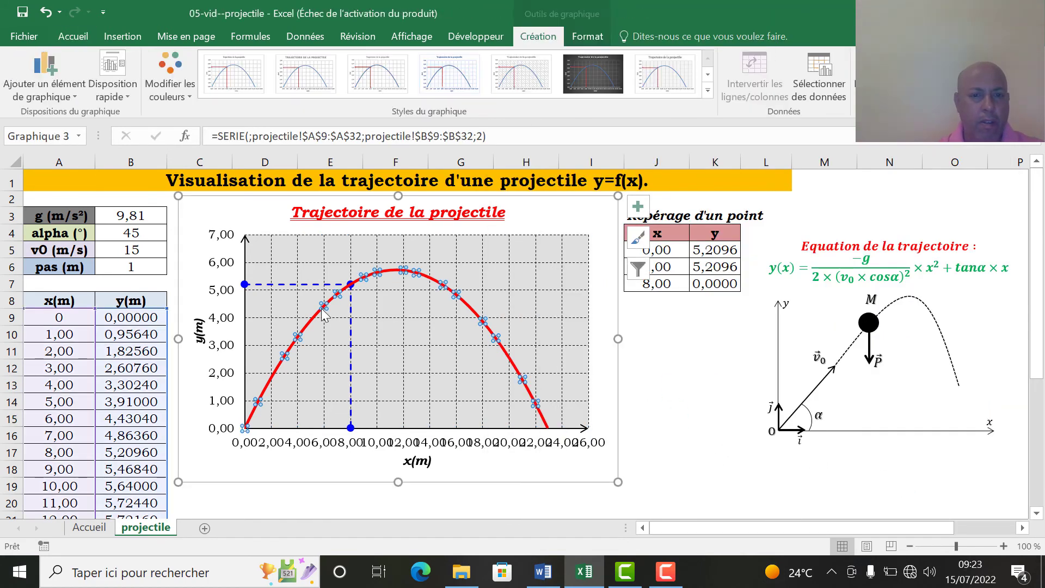
pyautogui.click(303, 285)
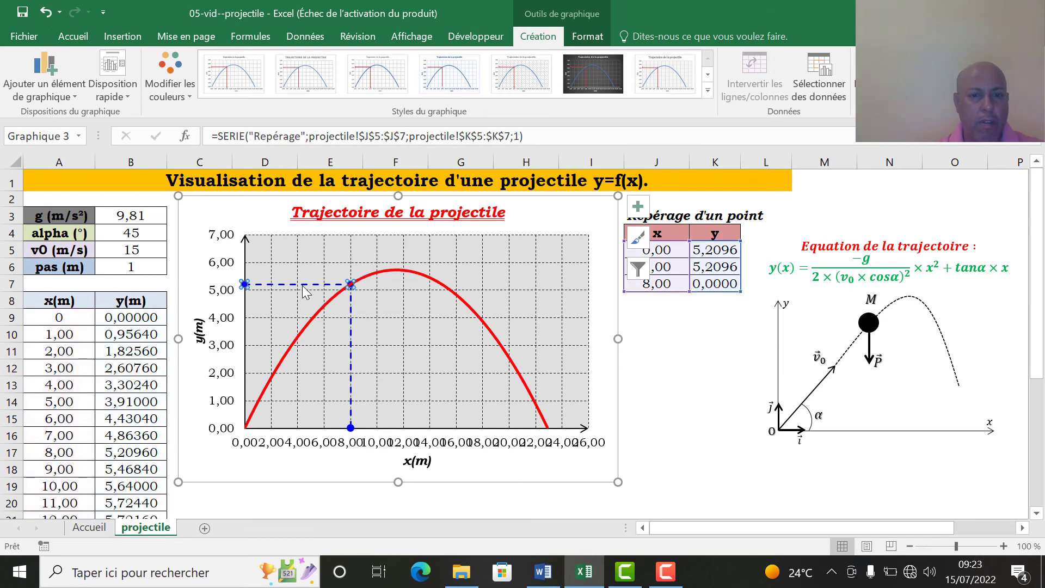
pyautogui.press('F5')
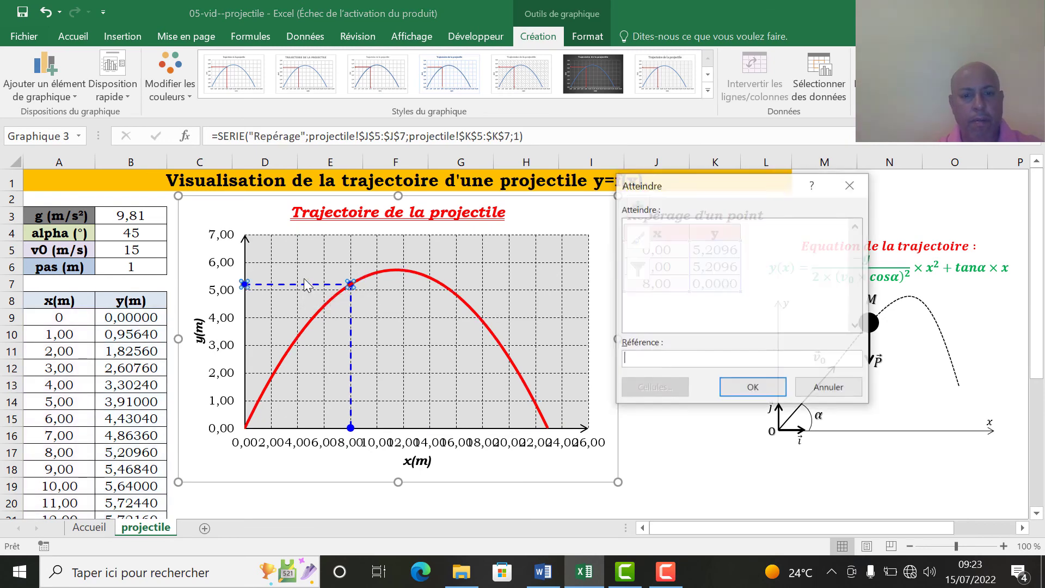
pyautogui.click(840, 389)
pyautogui.click(694, 382)
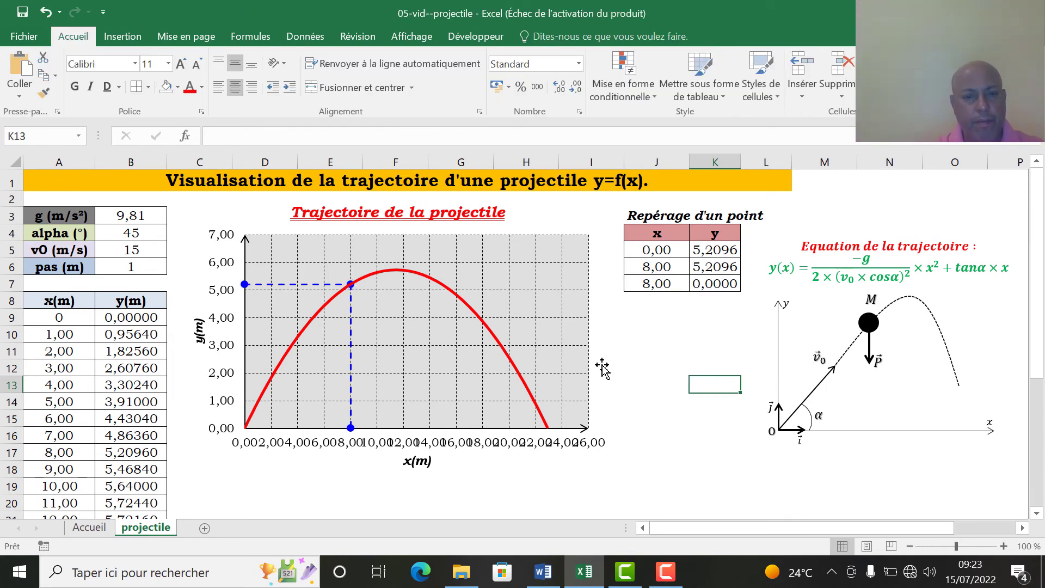
# Set the located point's x value in cell J6 to 10.
pyautogui.click(648, 269)
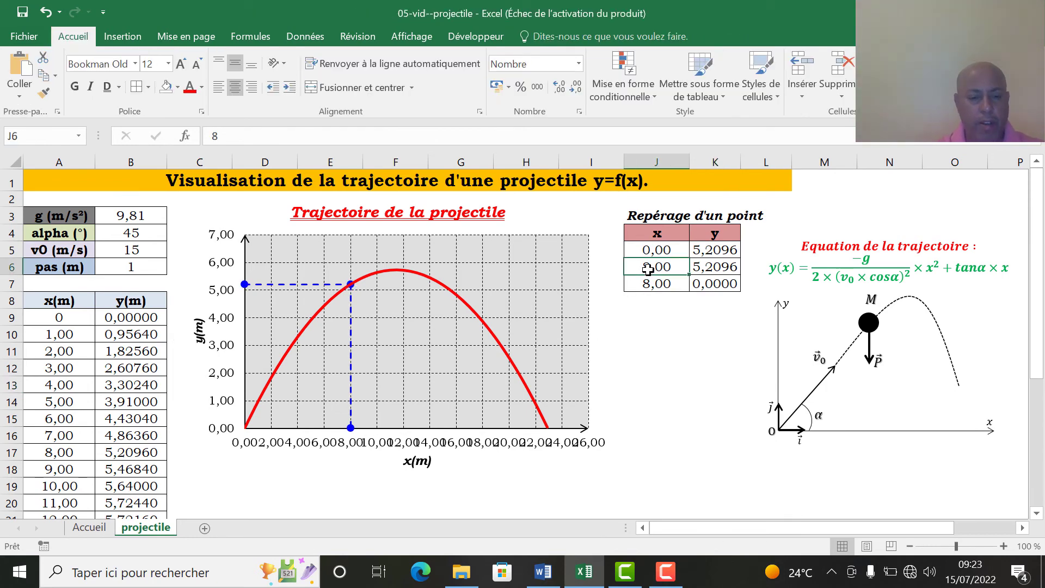
pyautogui.write('10')
pyautogui.press('Return')
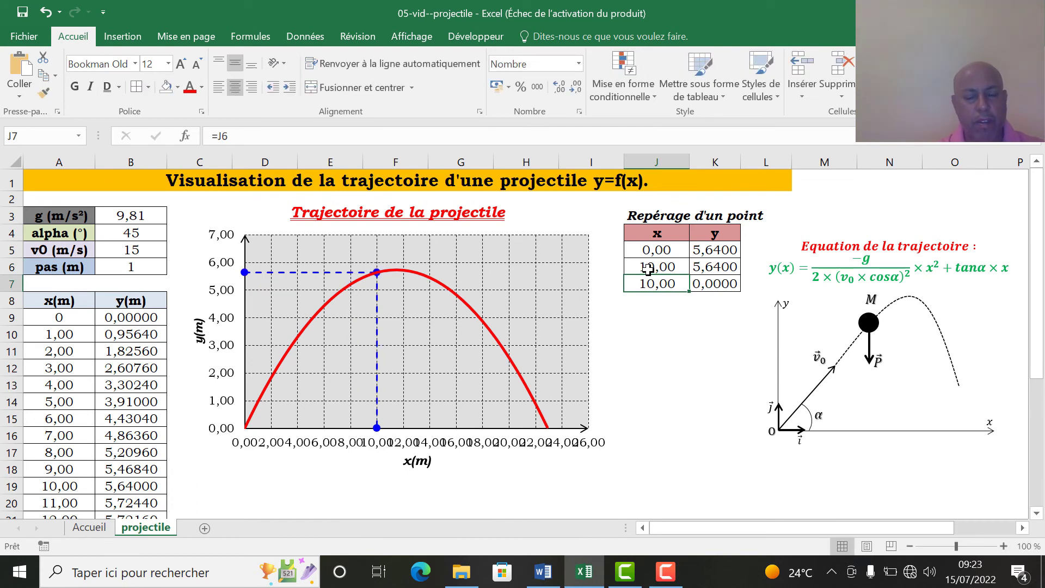
# Set the major unit of the chart's horizontal axis to 4.
pyautogui.click(319, 446)
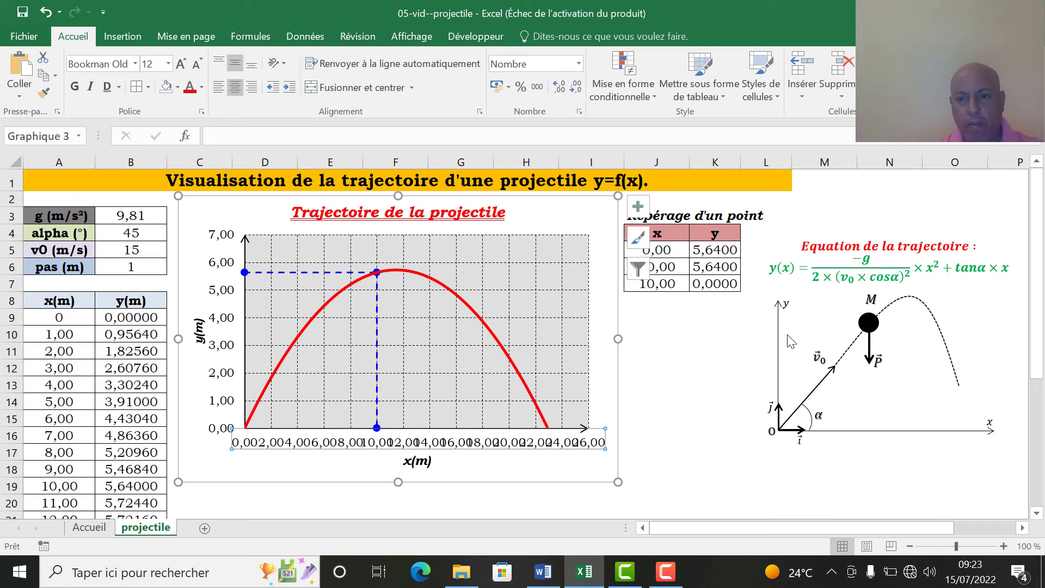
pyautogui.hotkey('ctrl', '1')
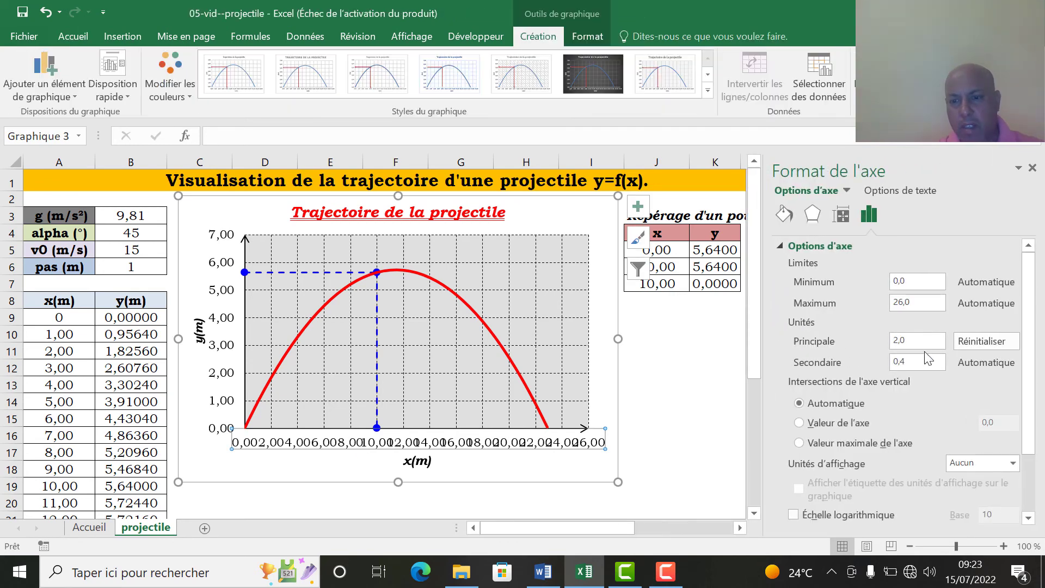
pyautogui.moveTo(921, 361); pyautogui.dragTo(826, 364)
pyautogui.moveTo(903, 341); pyautogui.dragTo(819, 342)
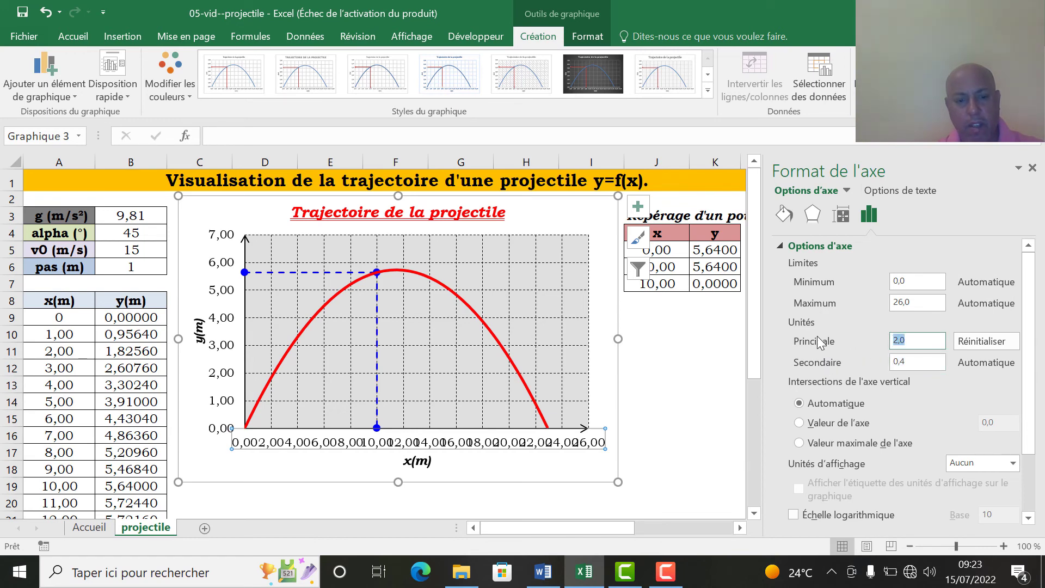
pyautogui.click(696, 377)
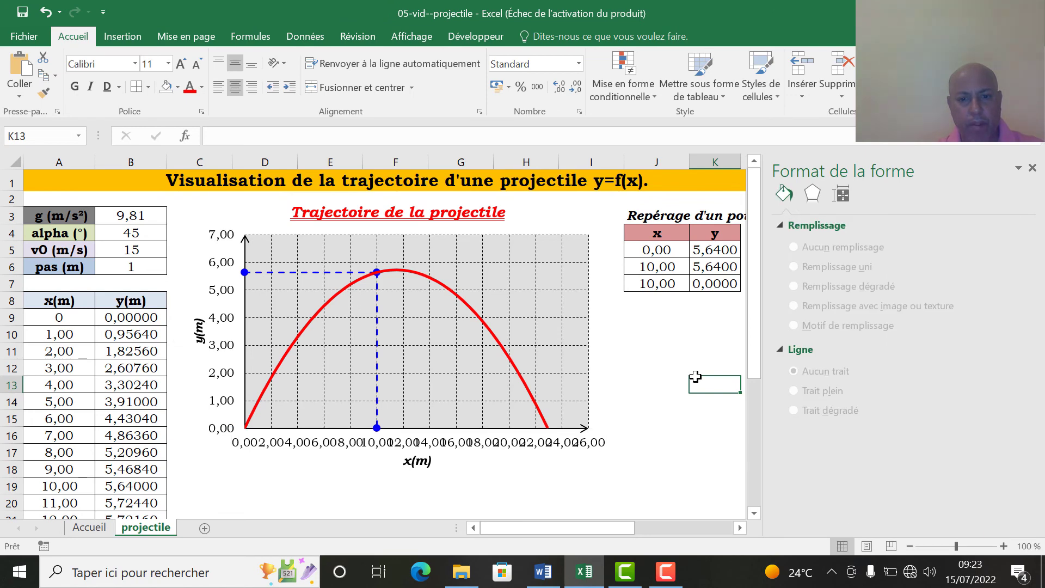
# Format the horizontal axis numbers with 0 decimal places.
pyautogui.click(339, 445)
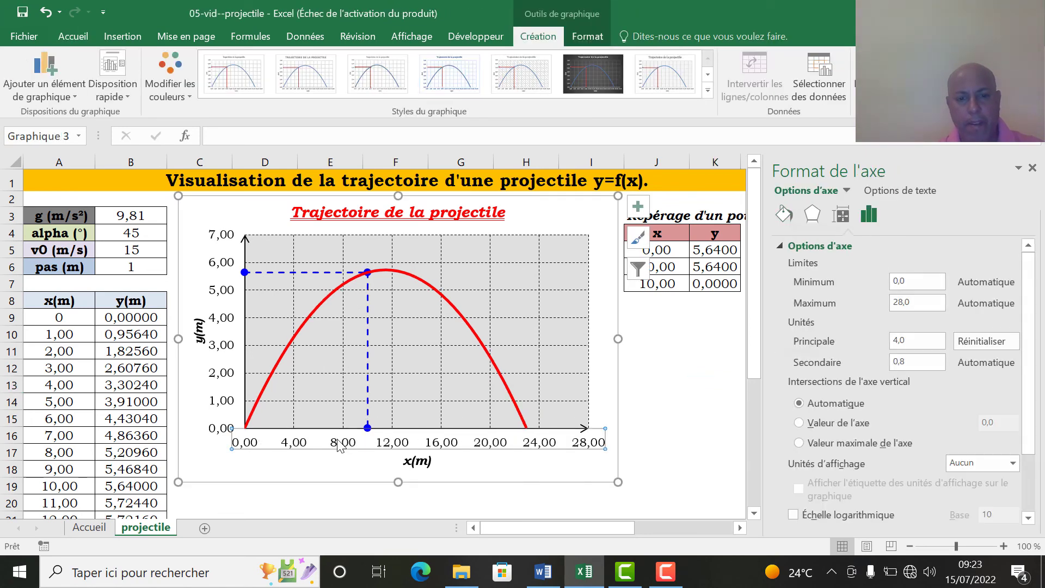
pyautogui.click(779, 245)
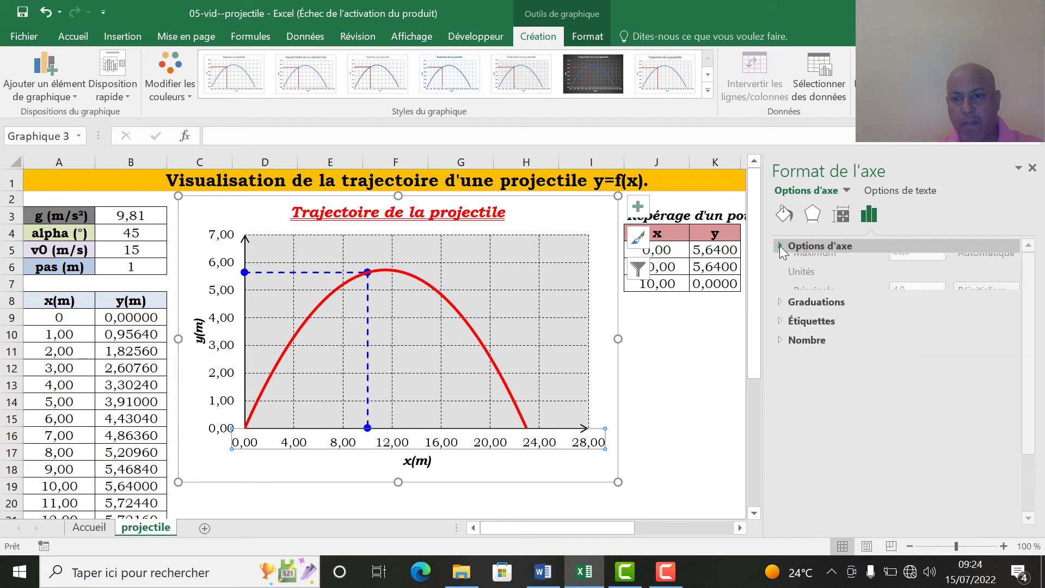
pyautogui.click(789, 308)
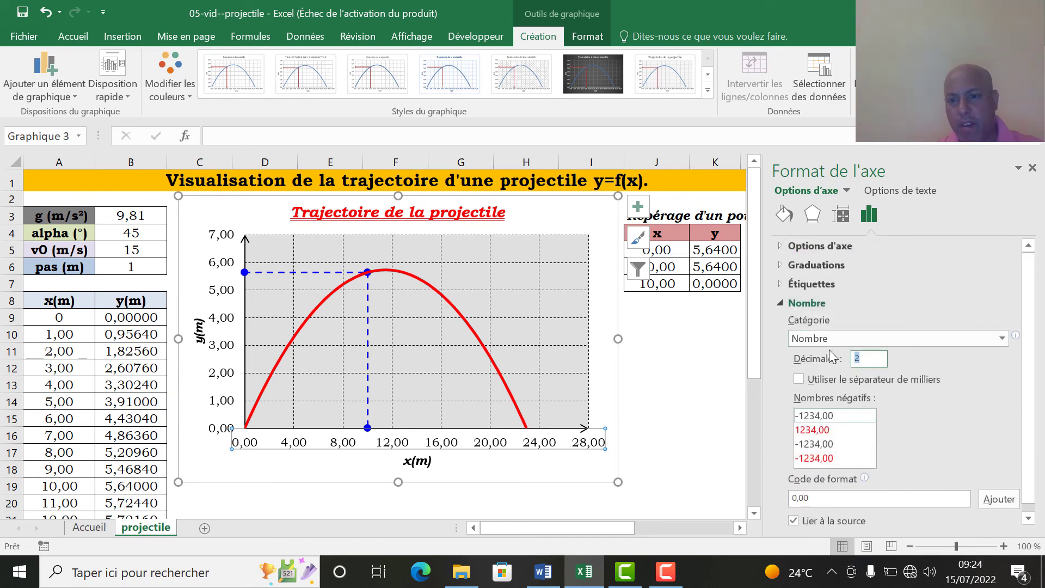
pyautogui.write('0')
pyautogui.press('Return')
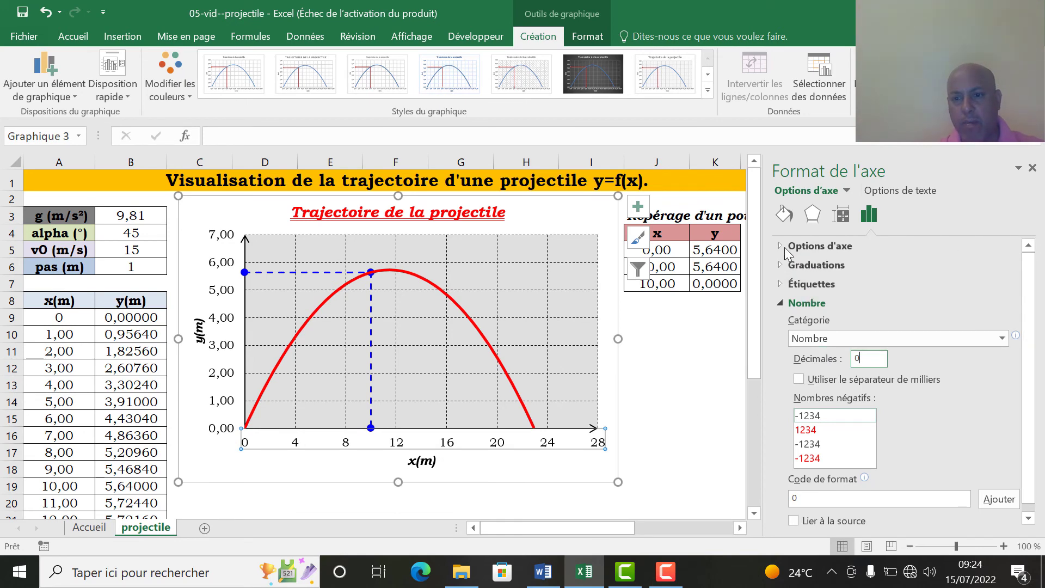
# Set the major unit of the horizontal axis to 2.
pyautogui.click(800, 246)
pyautogui.moveTo(920, 340); pyautogui.dragTo(828, 338)
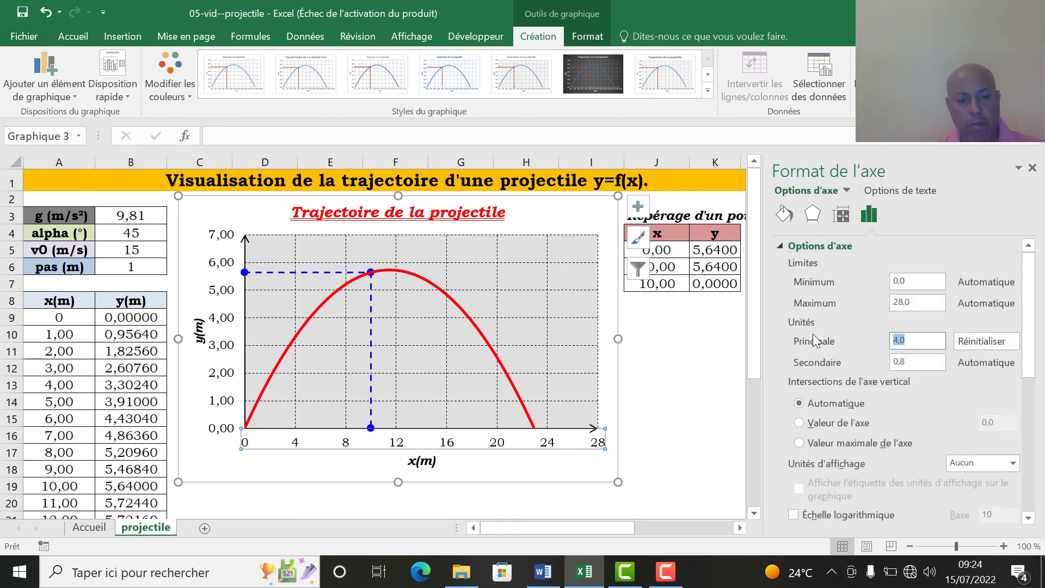
pyautogui.write('2')
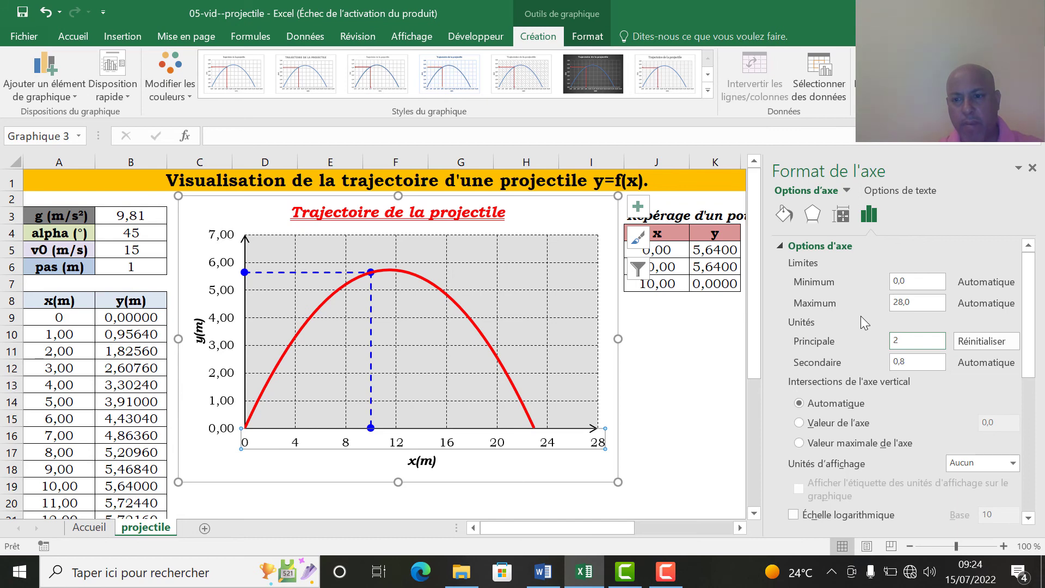
pyautogui.click(782, 246)
# Set the horizontal axis tick marks to À l'intérieur for the major type and À l'extérieur for the minor type.
pyautogui.click(784, 266)
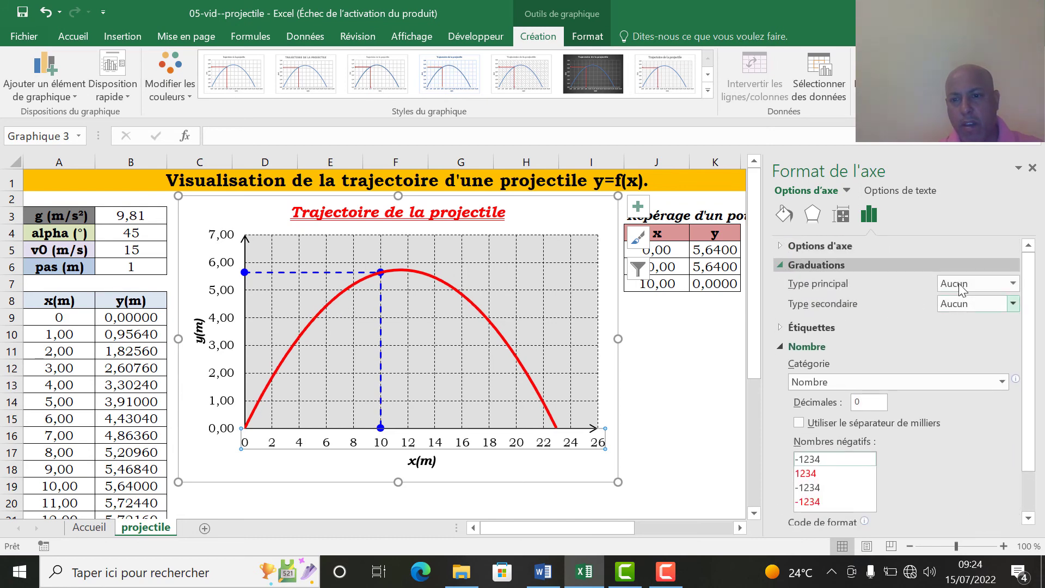
pyautogui.click(960, 288)
pyautogui.click(963, 312)
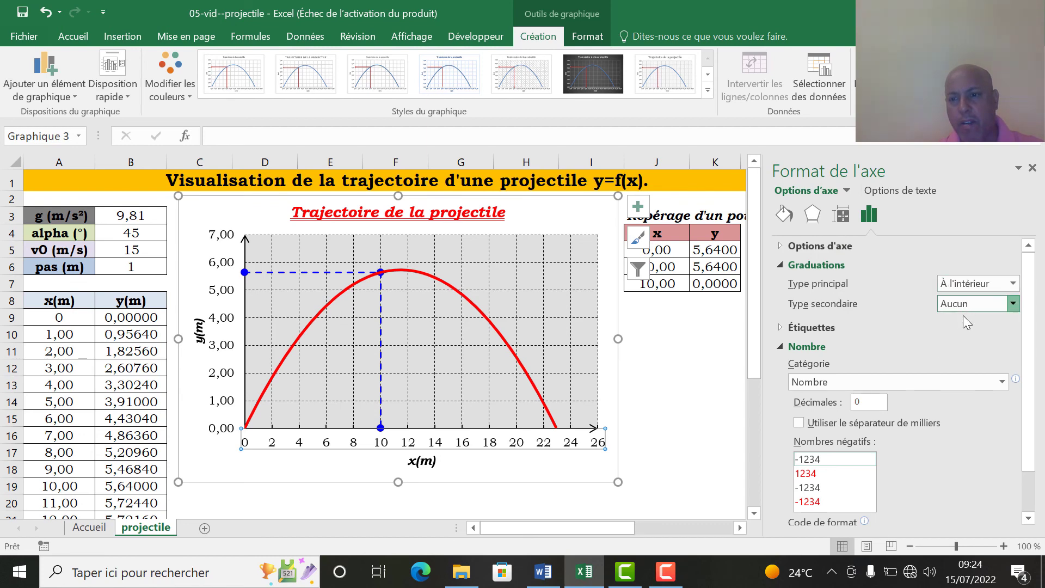
pyautogui.click(969, 304)
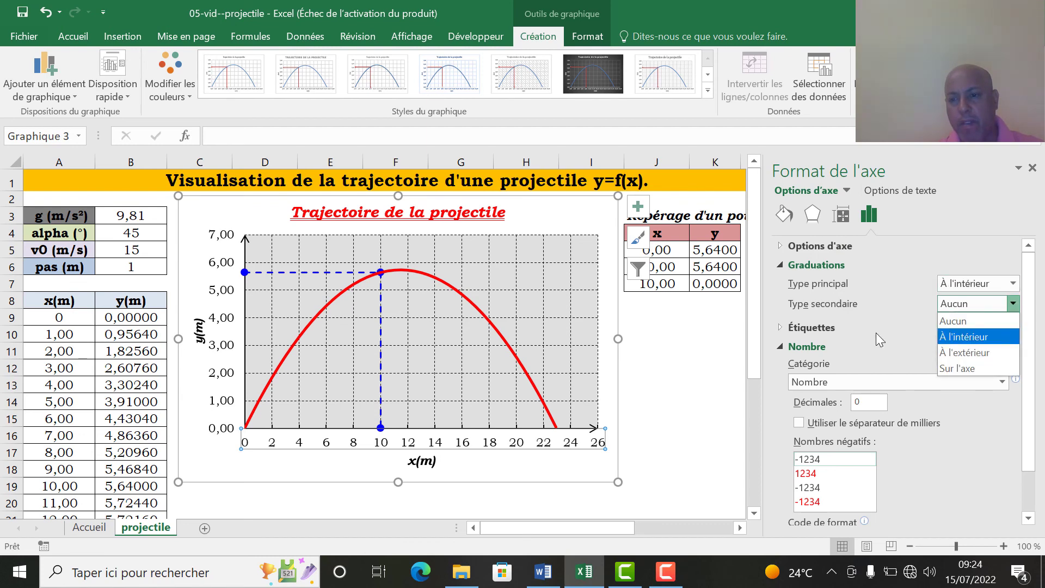
pyautogui.click(963, 352)
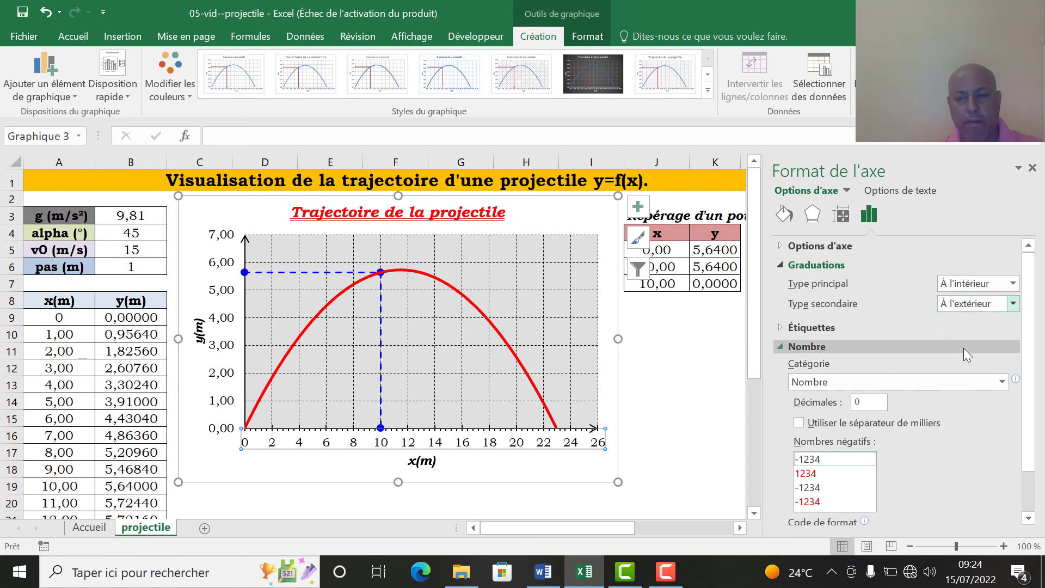
# Give the vertical axis major tick marks À l'intérieur and minor ones À l'extérieur, then close the formatting pane.
pyautogui.click(225, 317)
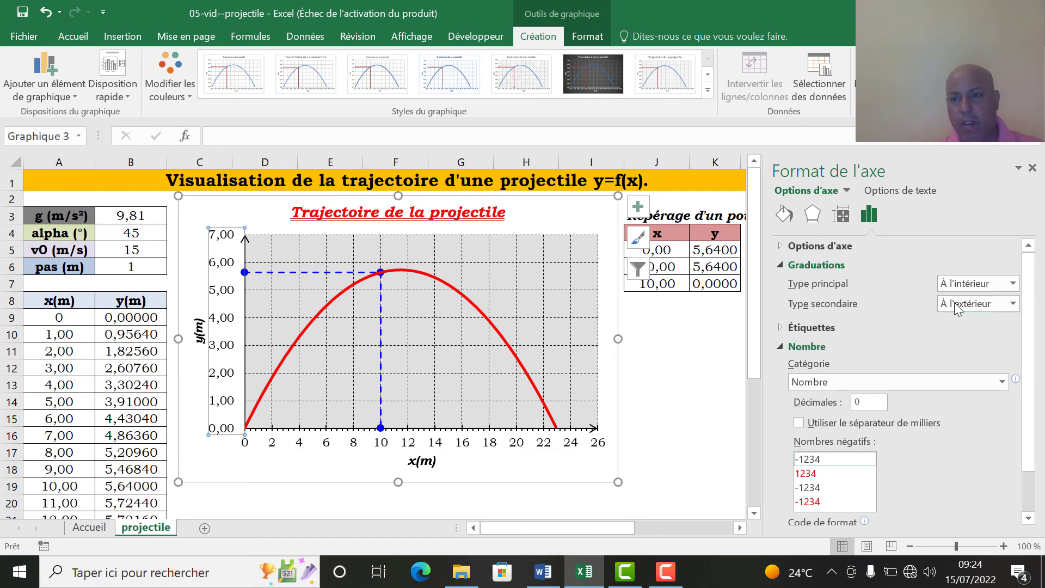
pyautogui.click(978, 286)
pyautogui.click(971, 309)
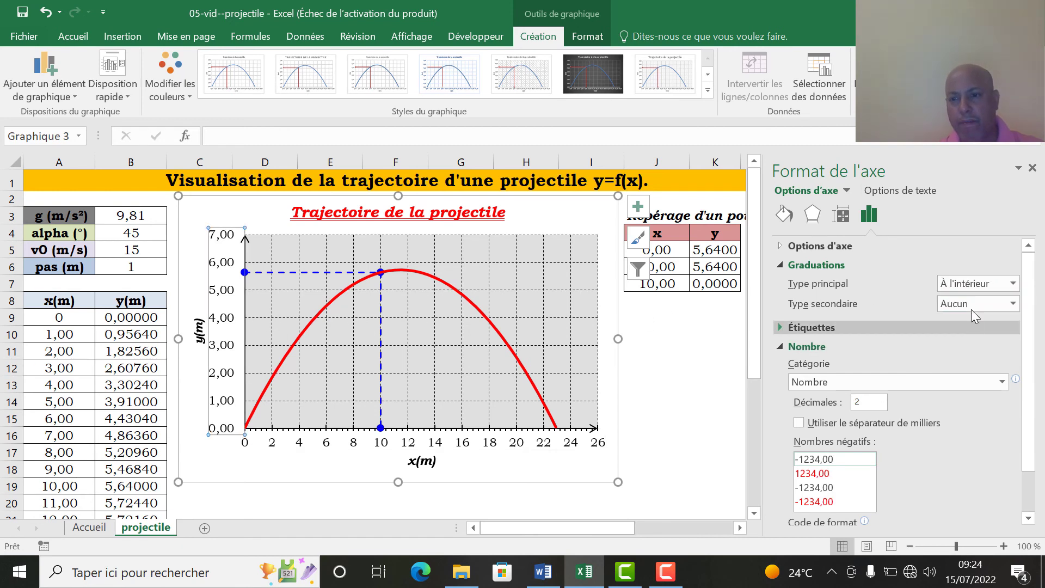
pyautogui.click(972, 306)
pyautogui.click(972, 349)
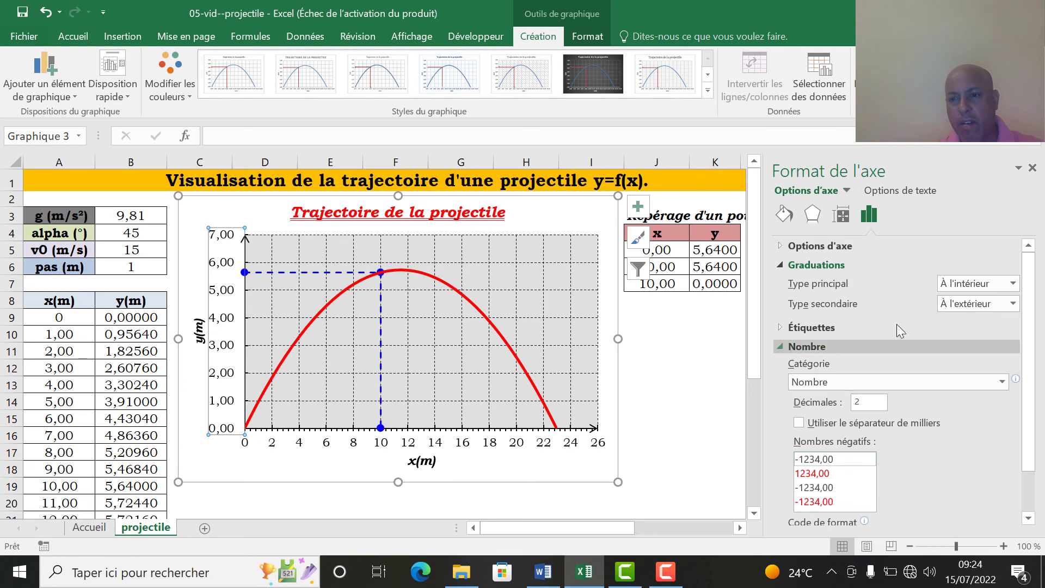
pyautogui.click(333, 498)
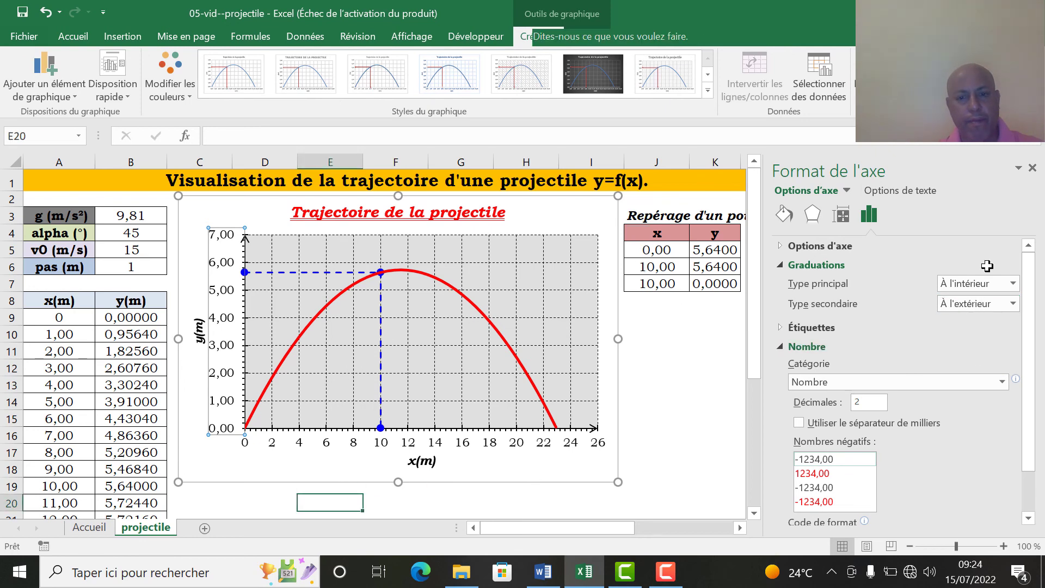
pyautogui.click(1033, 167)
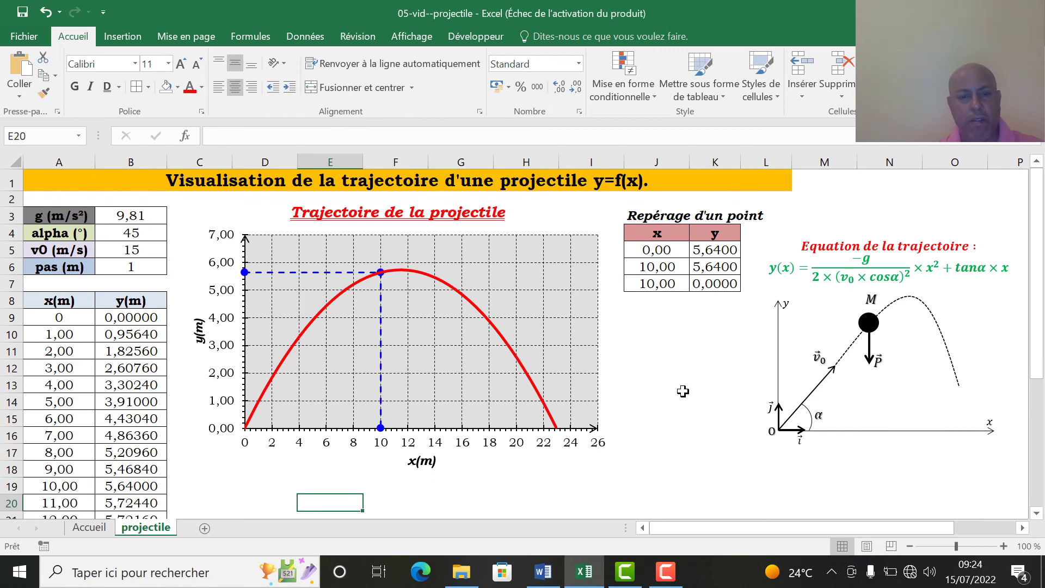
# Test the point locator on the chart with x values of 20 and 5 in cell J6.
pyautogui.click(658, 265)
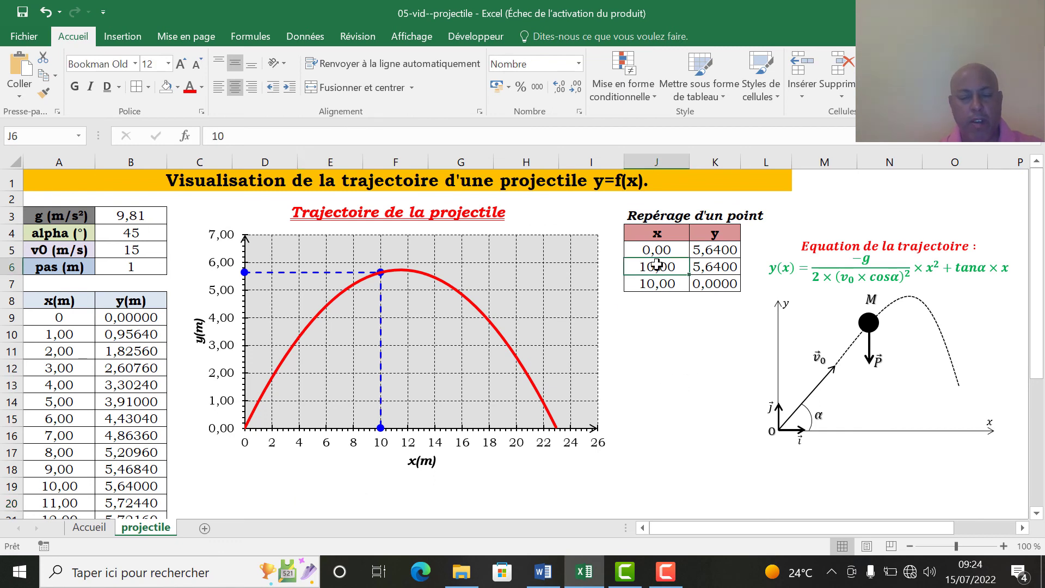
pyautogui.write('20')
pyautogui.press('Return')
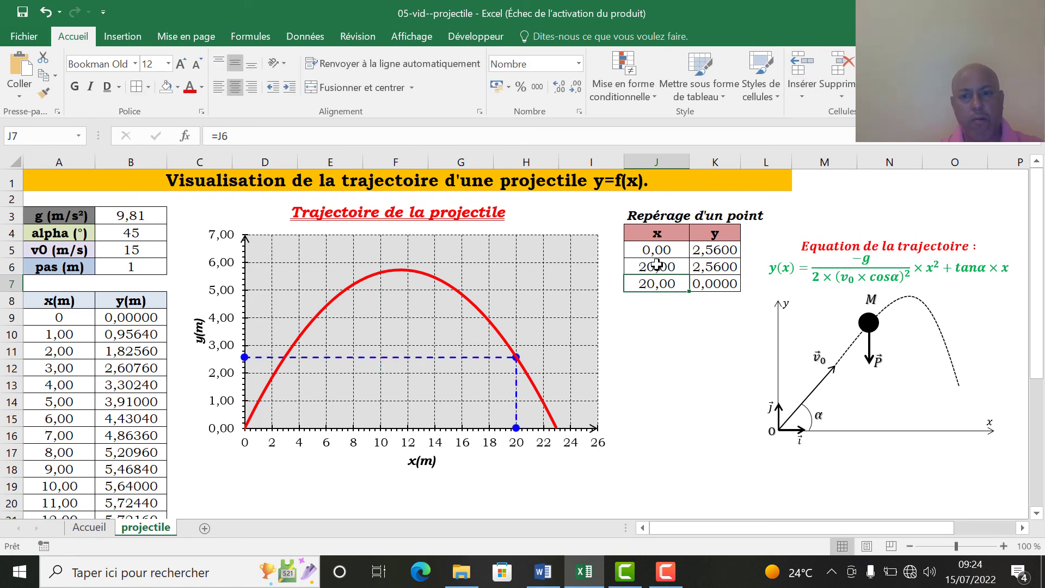
pyautogui.click(657, 265)
pyautogui.write('5')
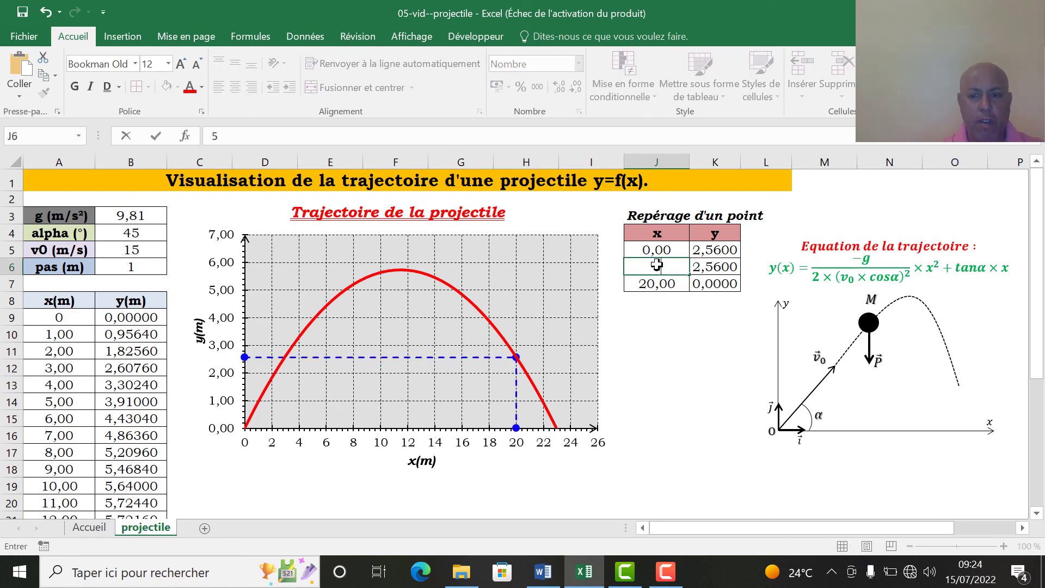
pyautogui.press('Return')
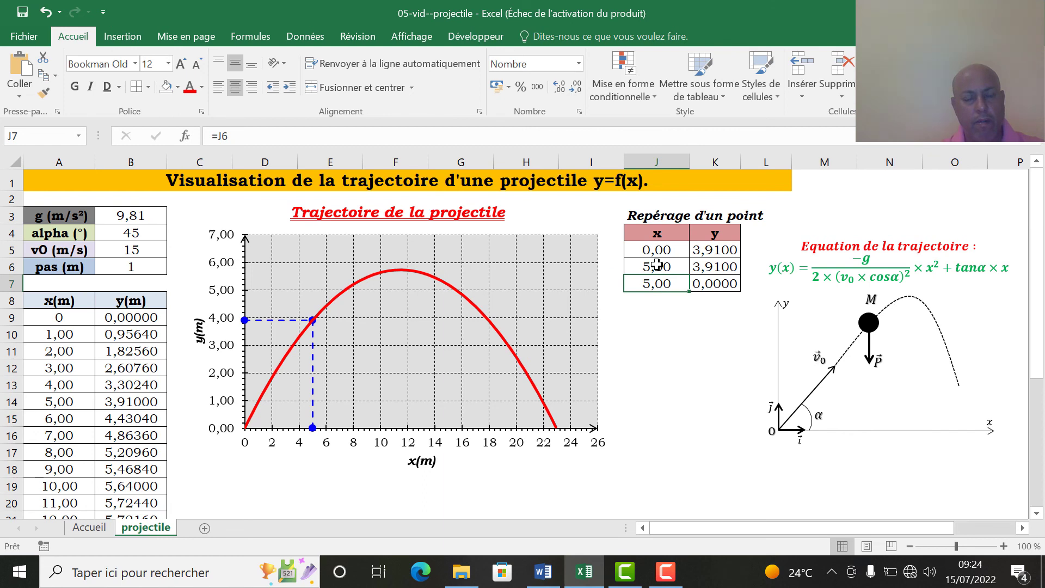
# Return the located point's x value in cell J6 to 10.
pyautogui.click(657, 265)
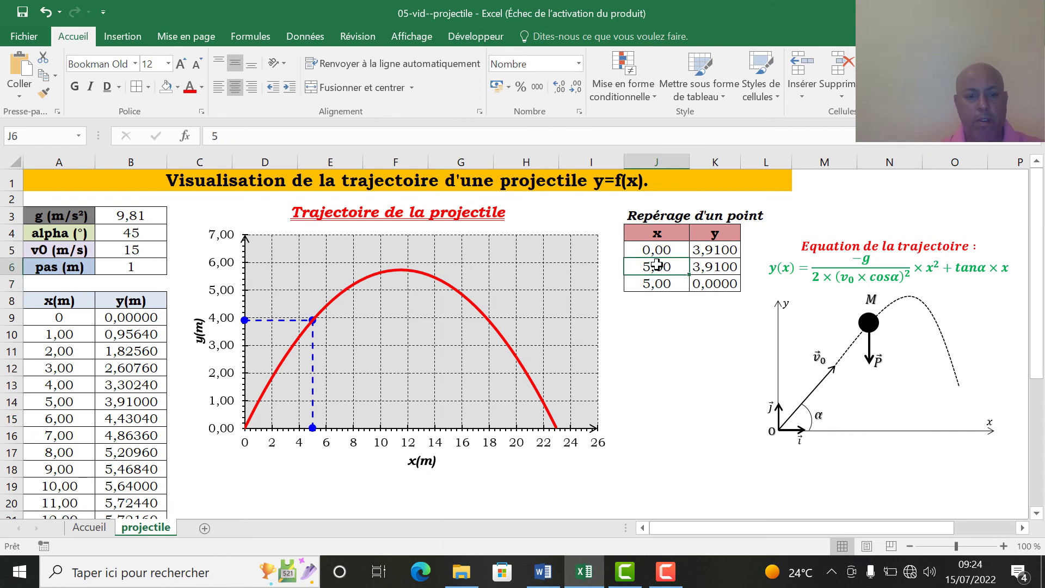
pyautogui.write('10')
pyautogui.press('Return')
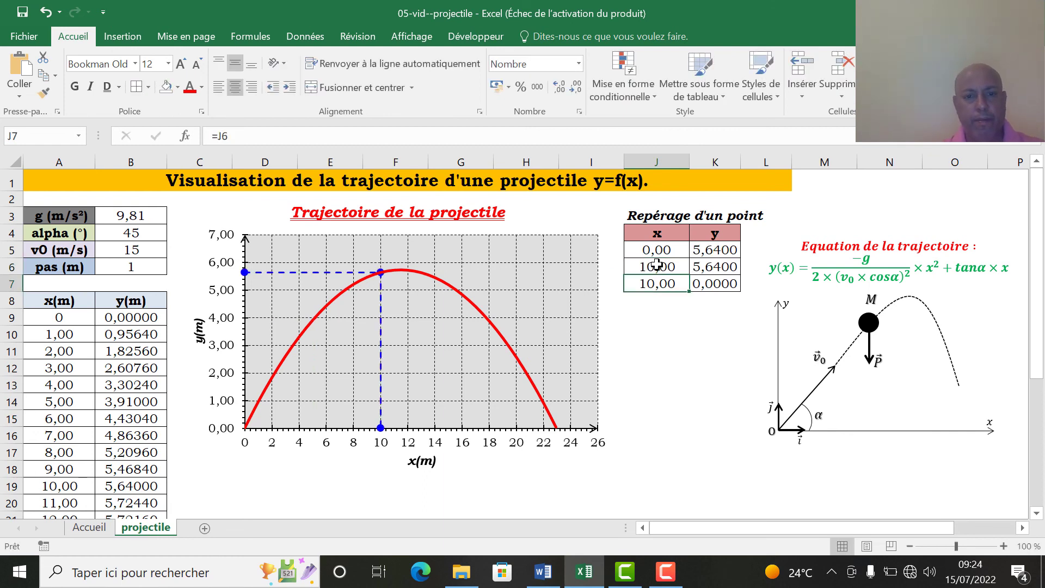